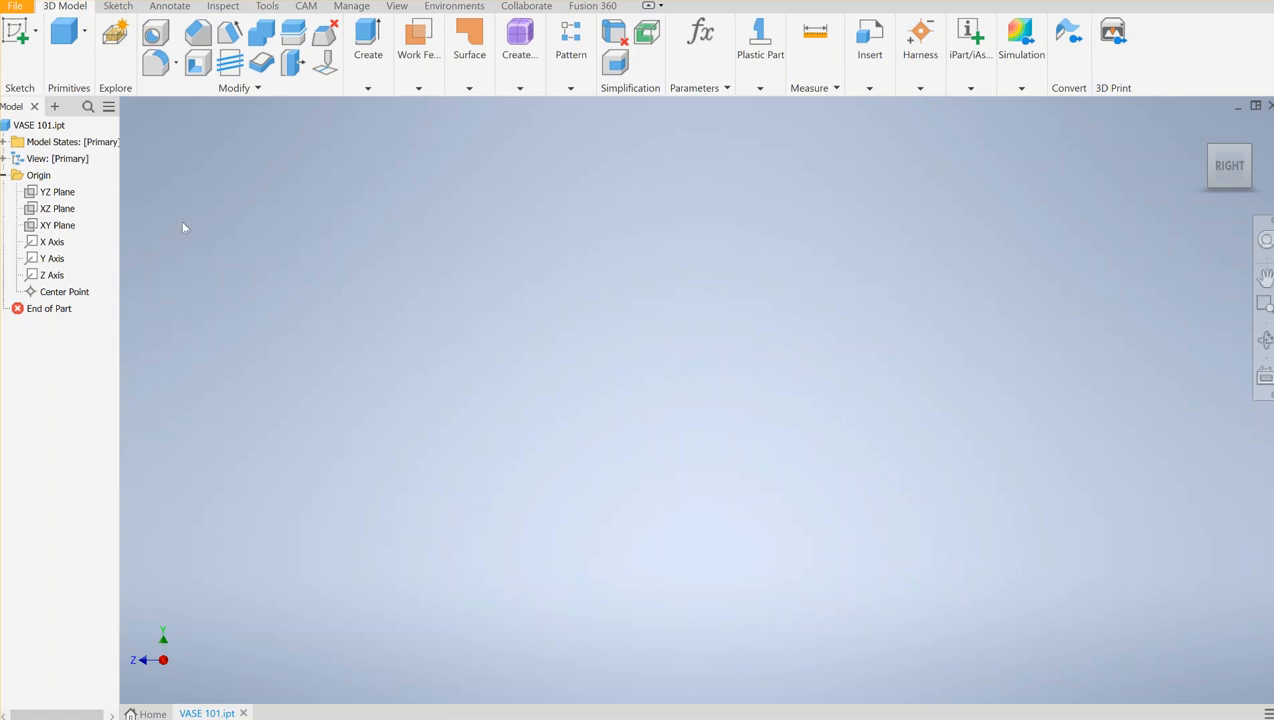
left_click(33, 193)
left_click(33, 193)
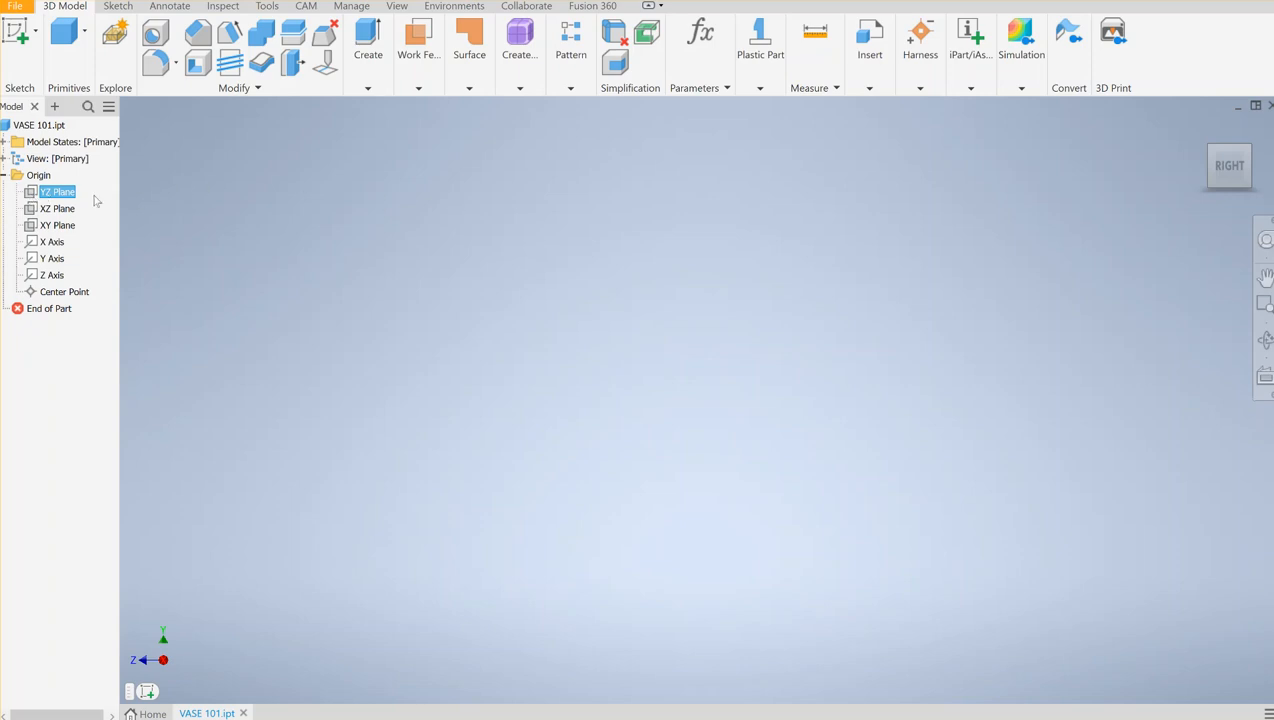
left_click(41, 194)
left_click(33, 195)
left_click(33, 226)
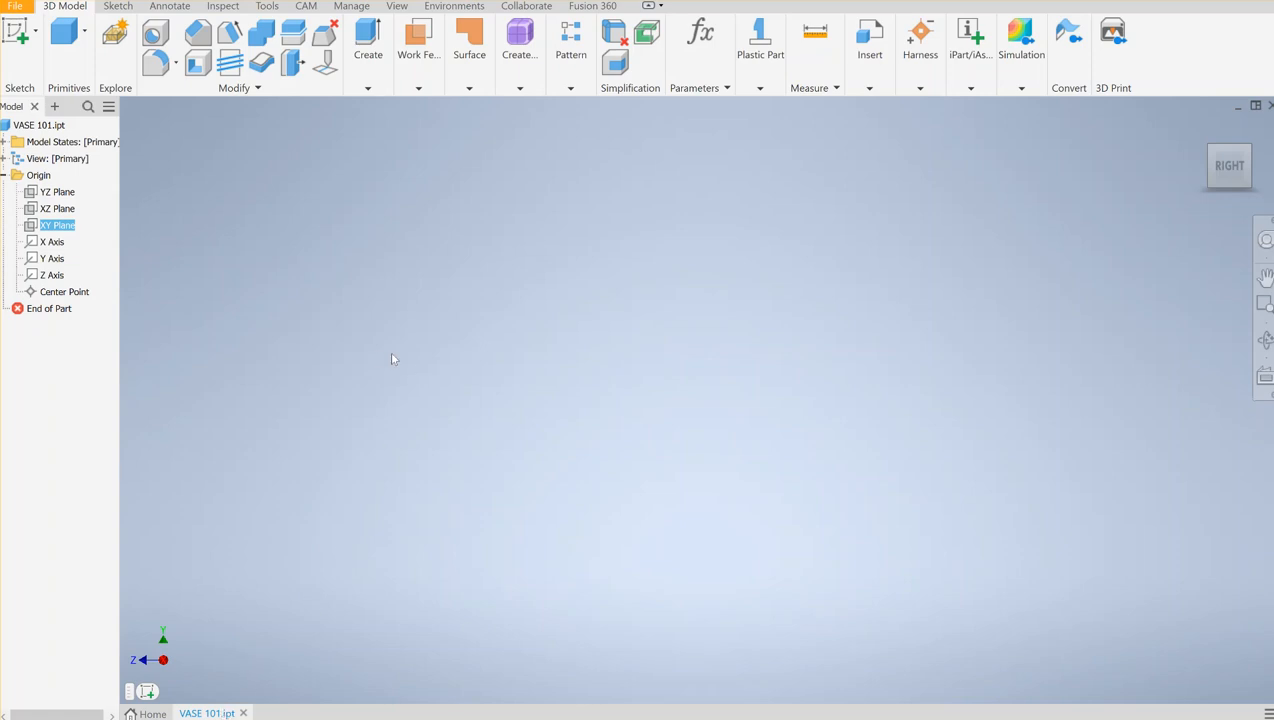
left_click(47, 193)
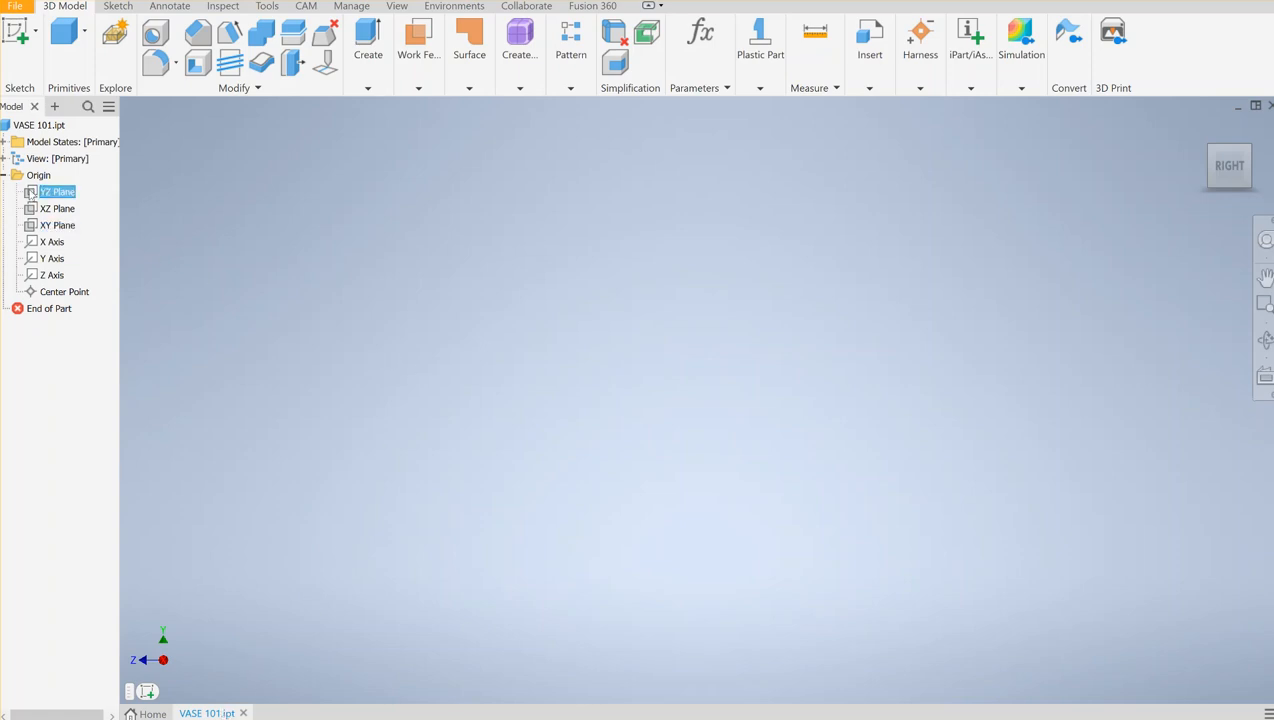
left_click(350, 215)
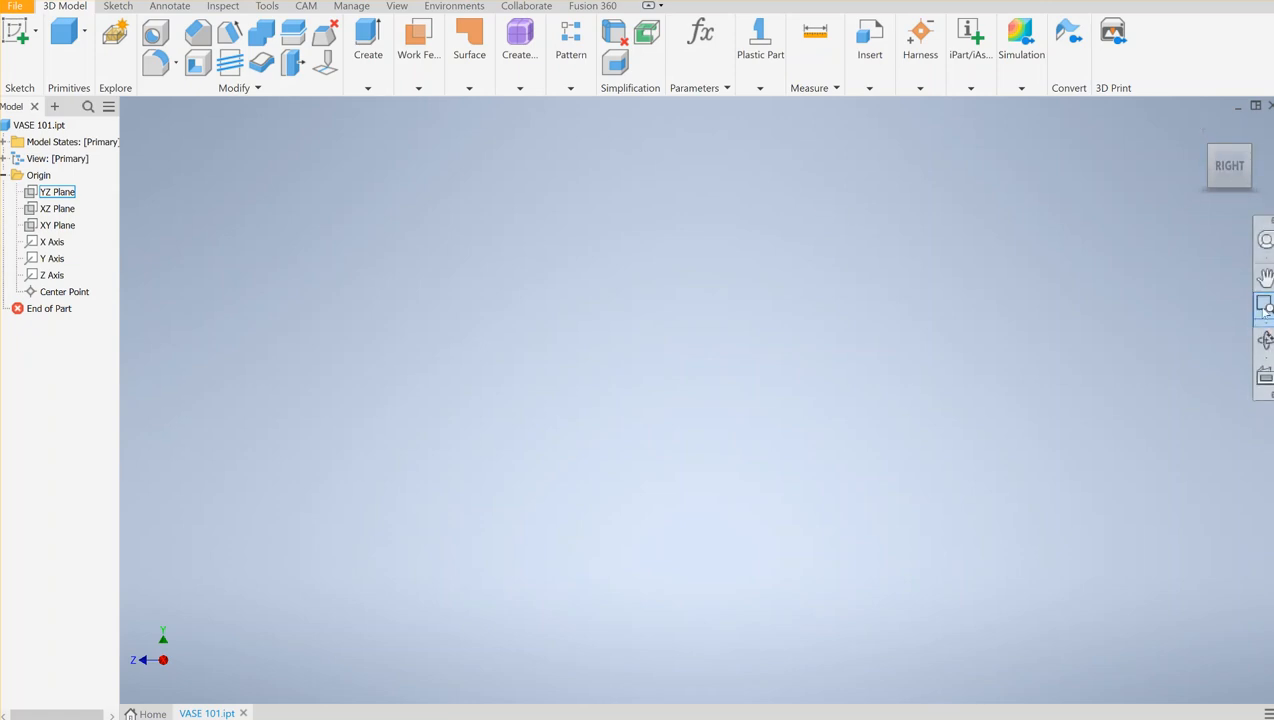
Start a new 2D sketch on the part's YZ origin plane
left_click(40, 191)
right_click(31, 191)
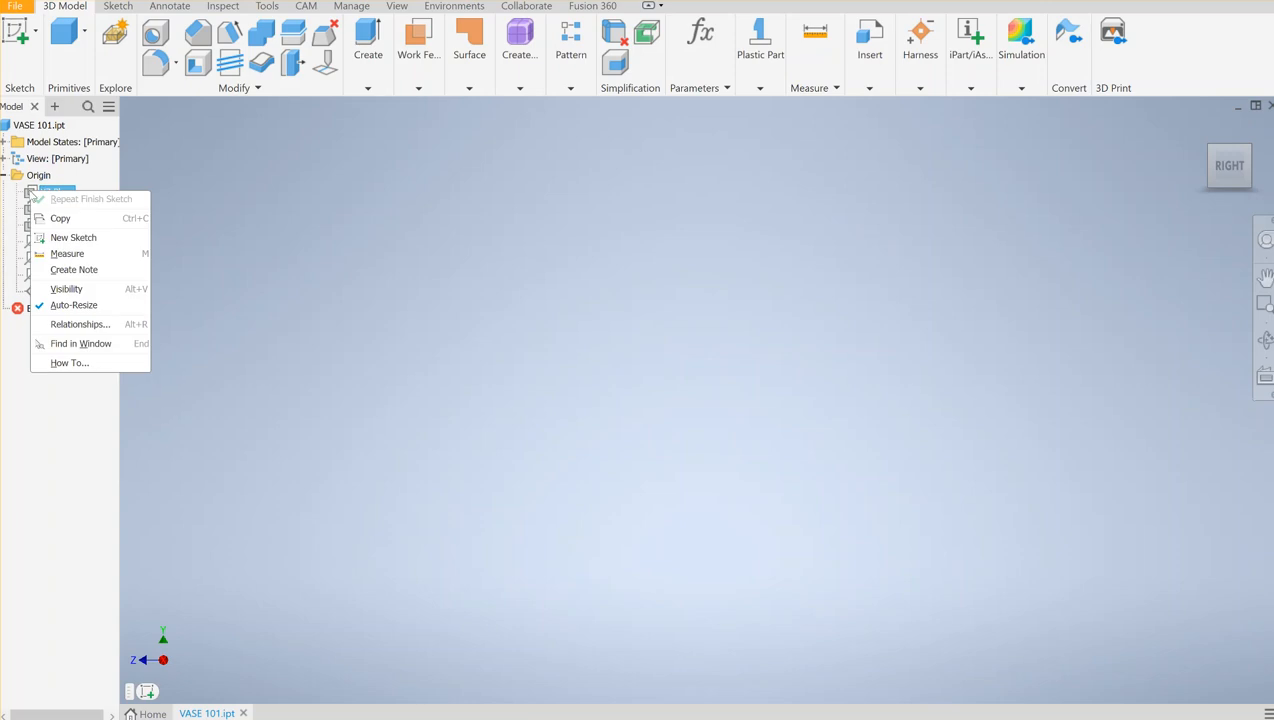
left_click(74, 238)
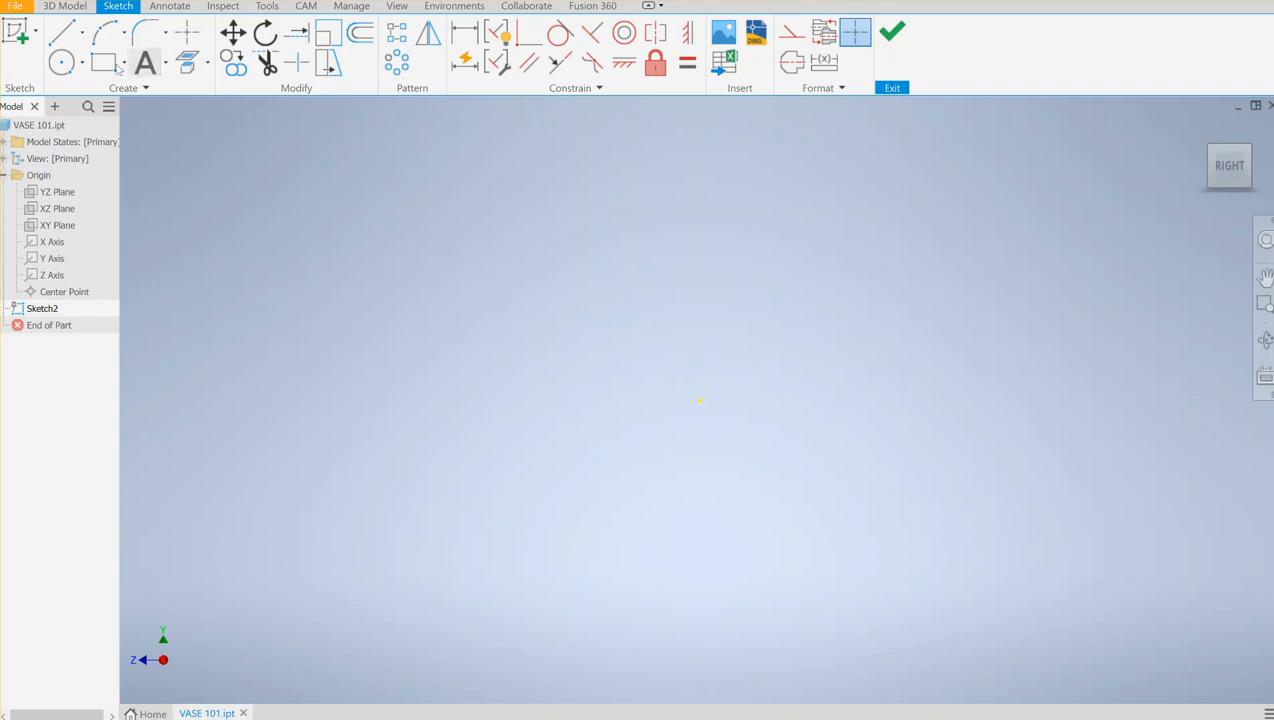
Draw a tall, narrow rectangle, about 0.00007 in wide, with its lower-left corner on the sketch's origin point
left_click(103, 64)
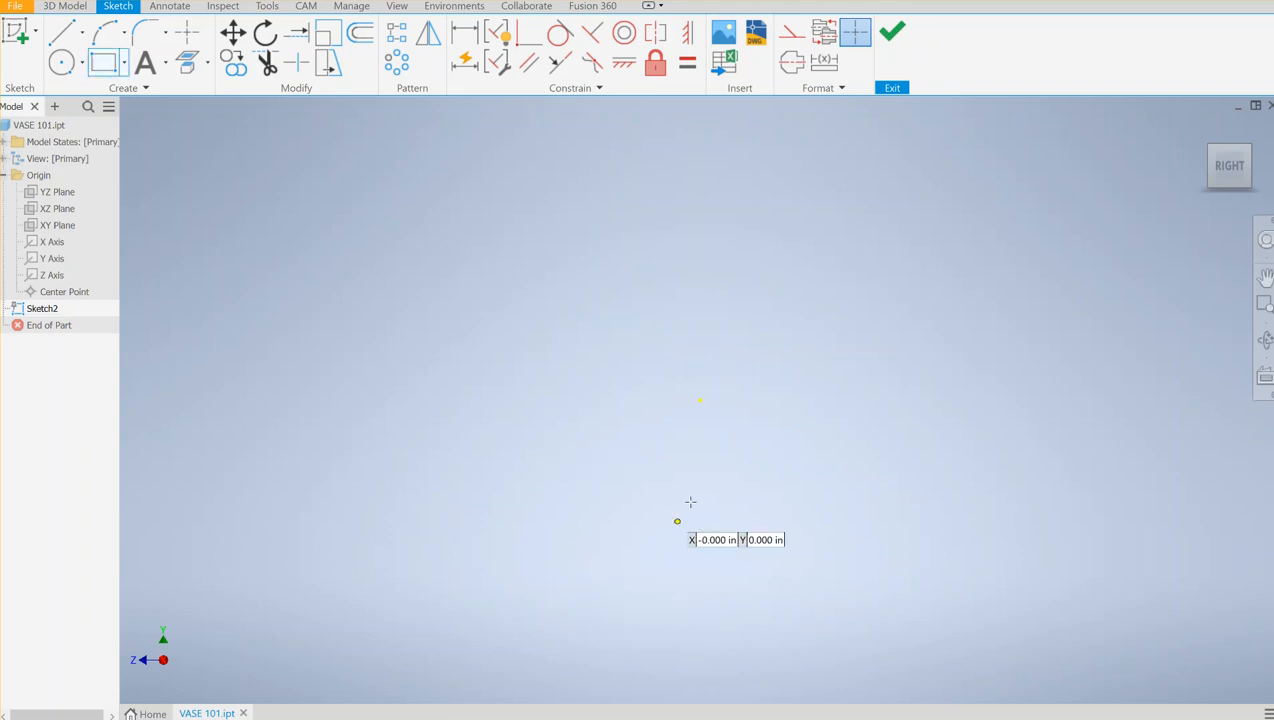
left_click(700, 399)
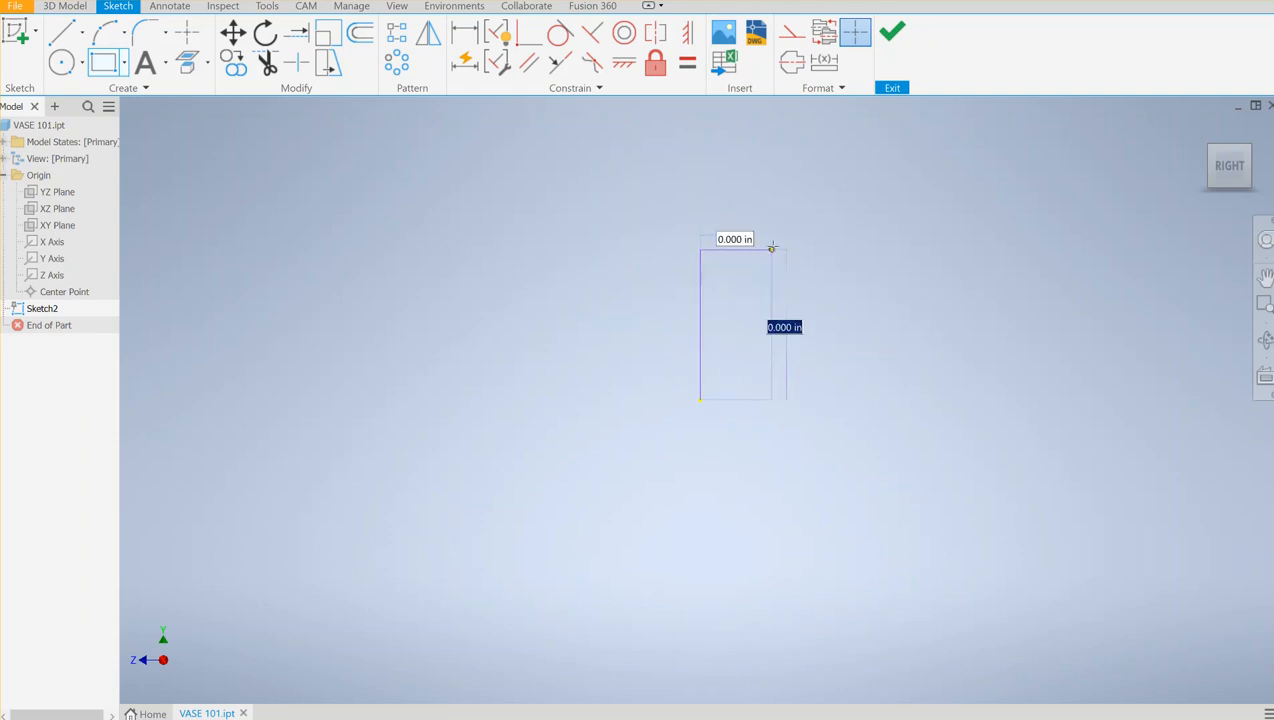
left_click(806, 146)
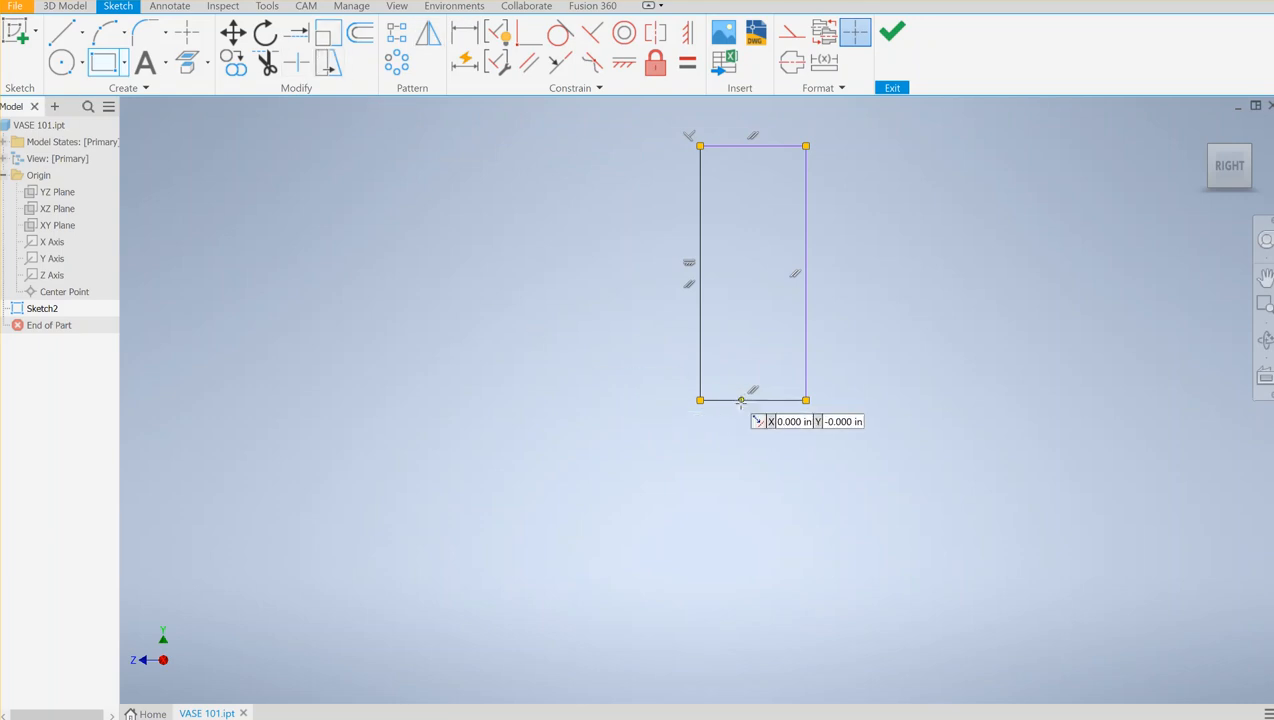
key("Escape")
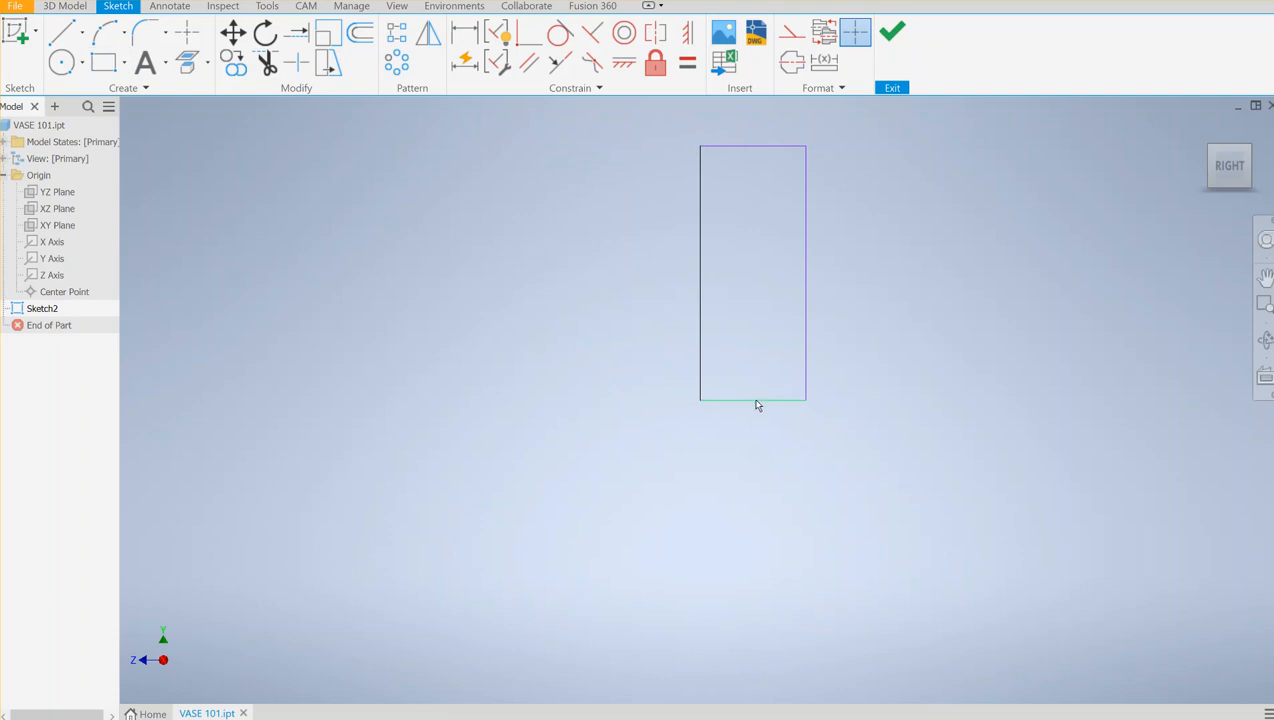
Dimension the rectangle's top edge and set its width to 1 in
left_click(464, 33)
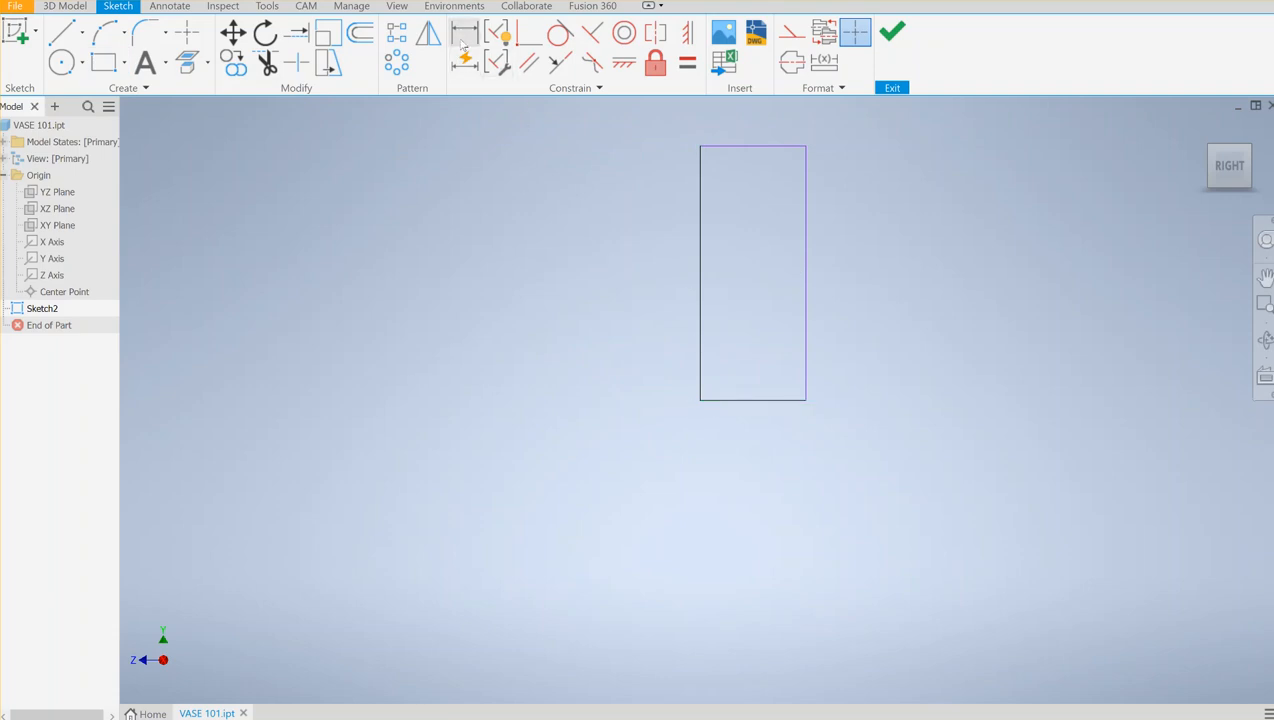
left_click(760, 146)
left_click(752, 119)
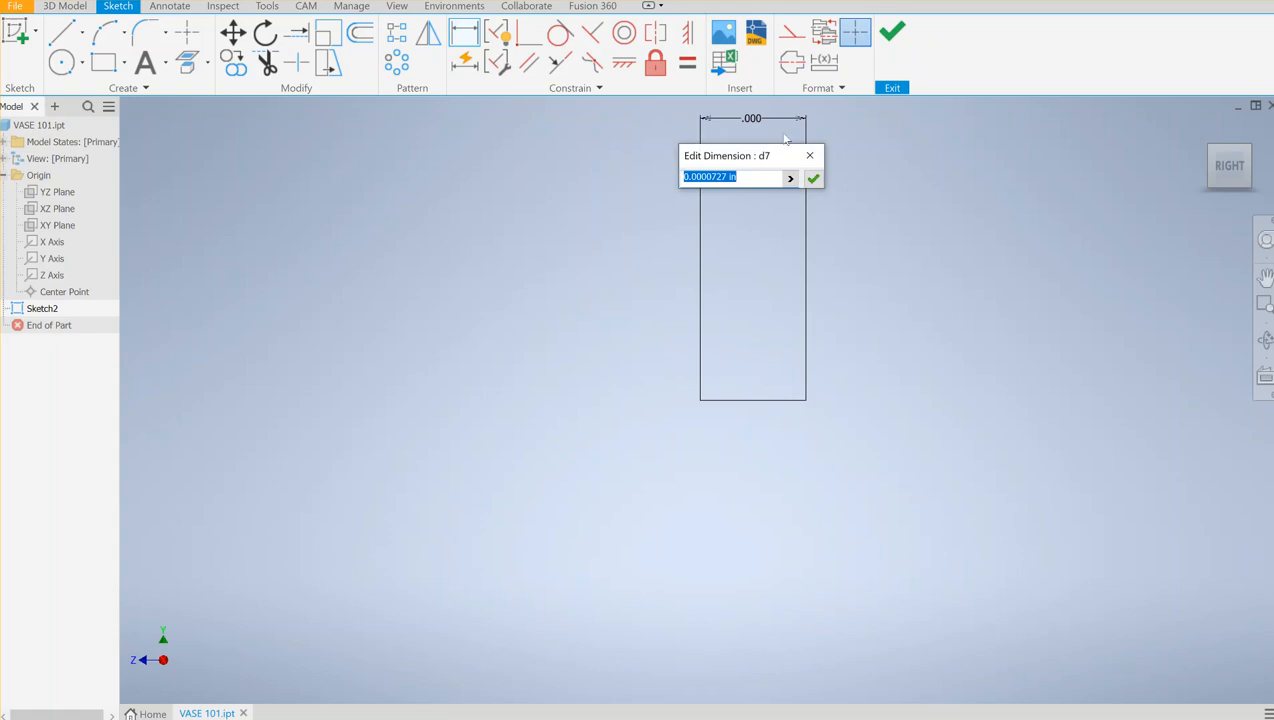
type("1")
key("Return")
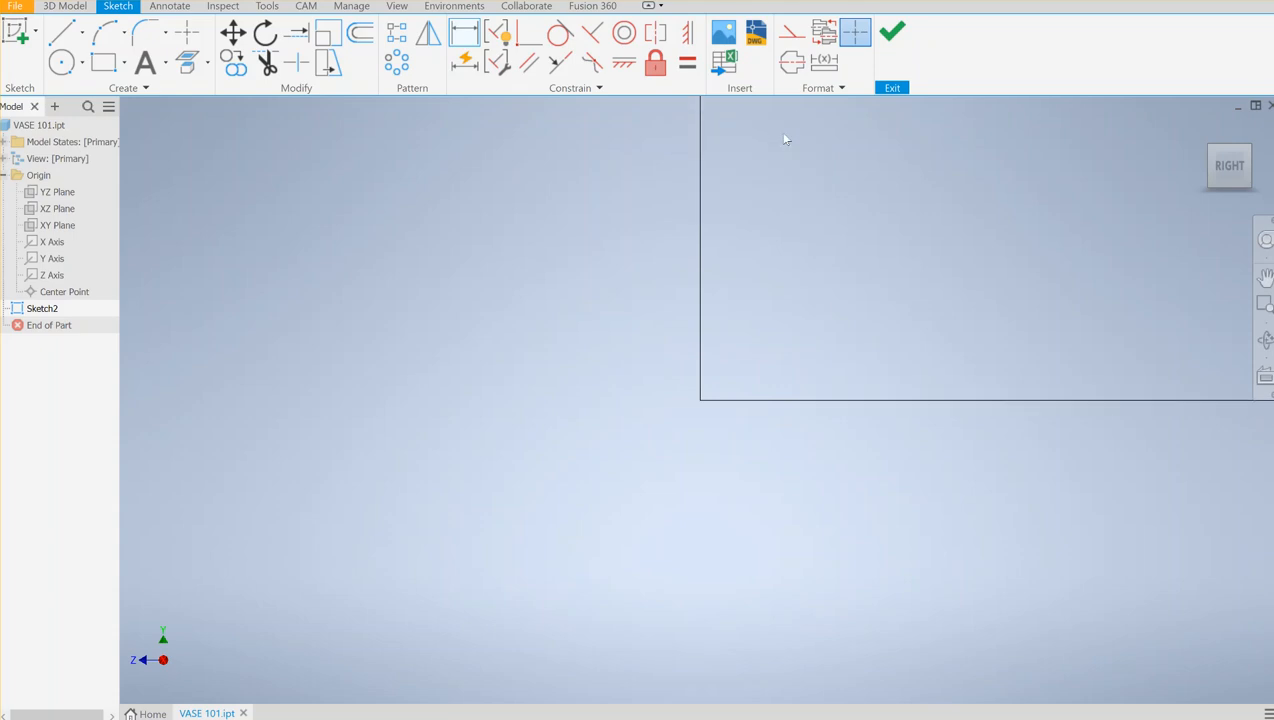
Dimension the rectangle's right edge and set its height to 3 in
scroll(782, 225, "down", 5)
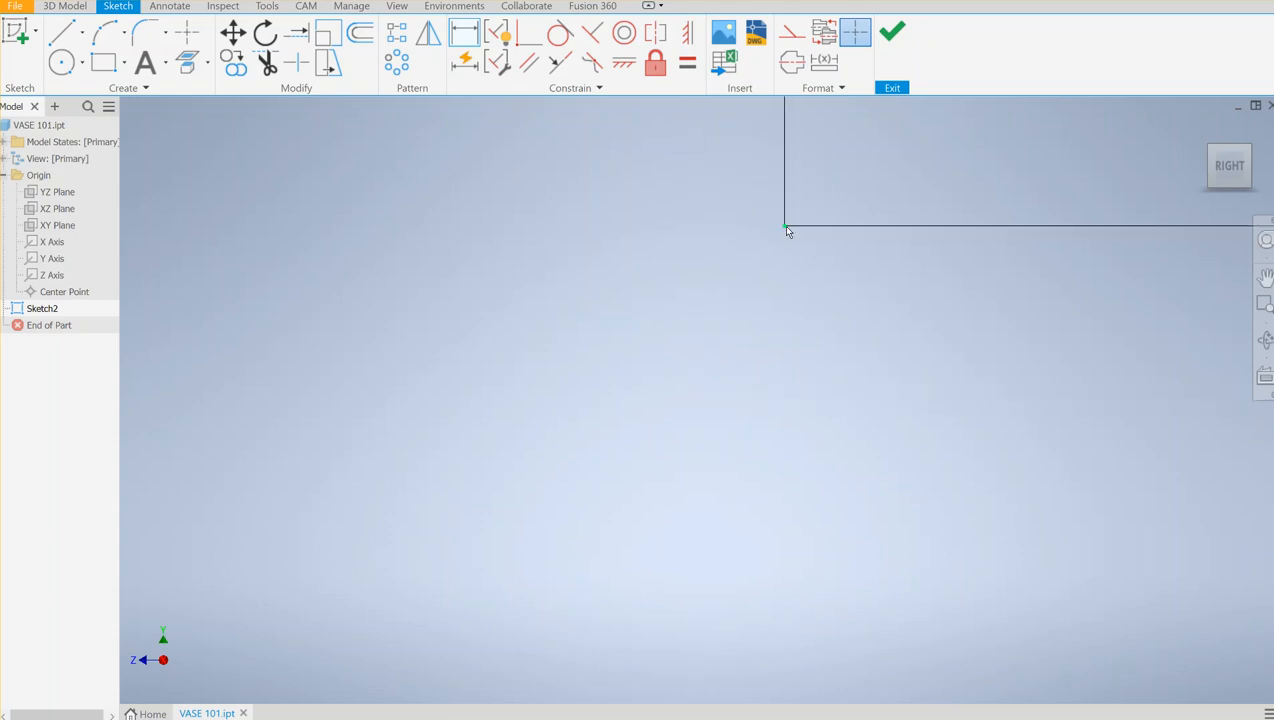
middle_click_drag(788, 247, 636, 545)
scroll(755, 270, "down", 5)
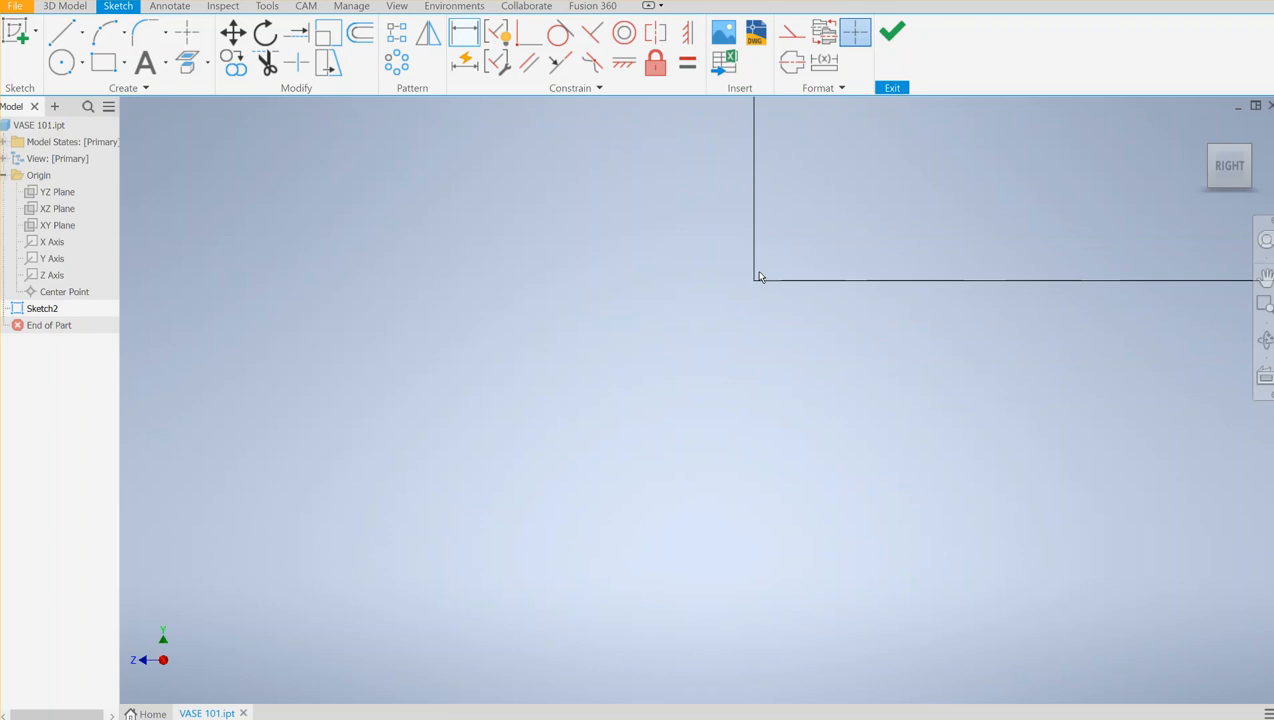
mouse_move(800, 218)
middle_mouse_down()
mouse_move(688, 413)
mouse_move(604, 496)
middle_mouse_up()
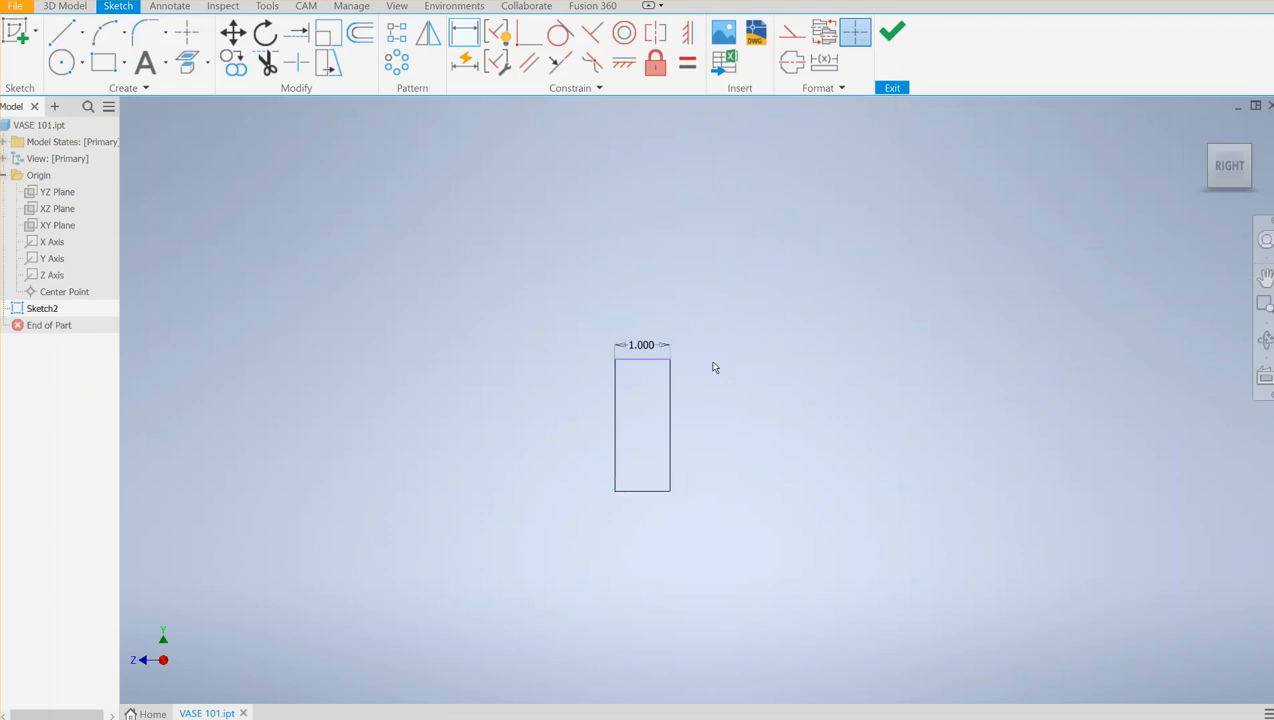
left_click(670, 415)
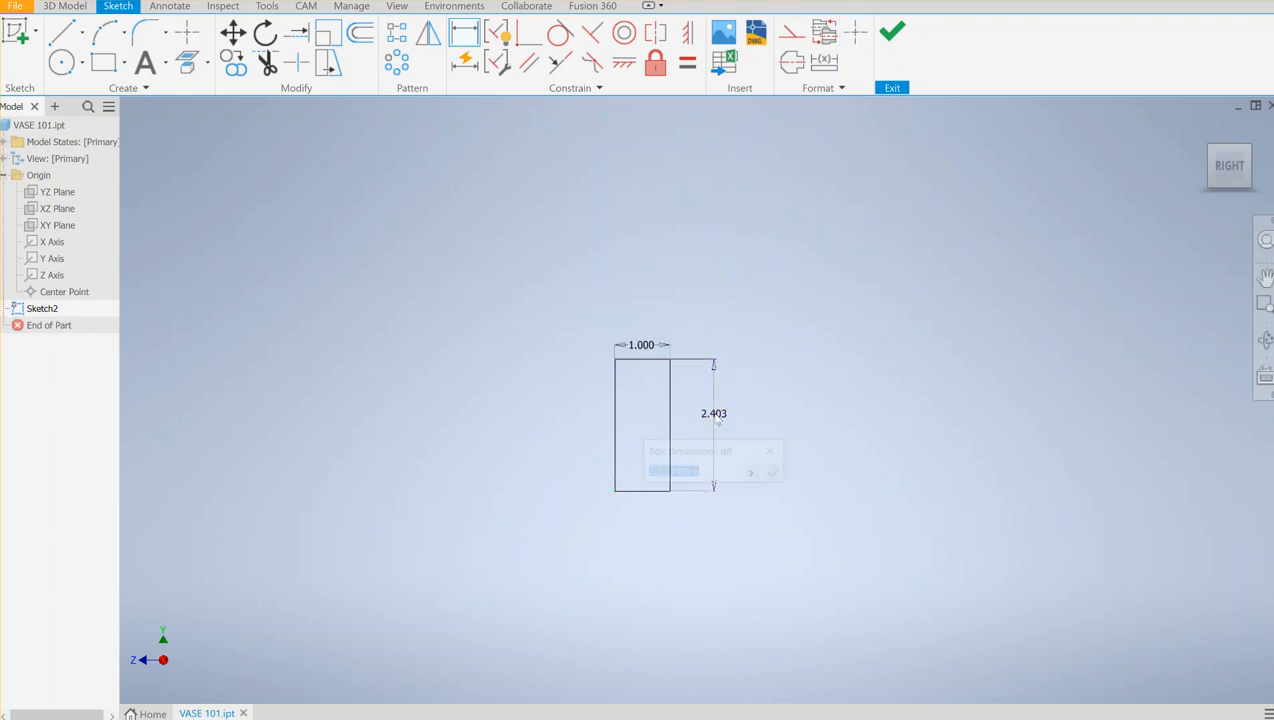
left_click(722, 411)
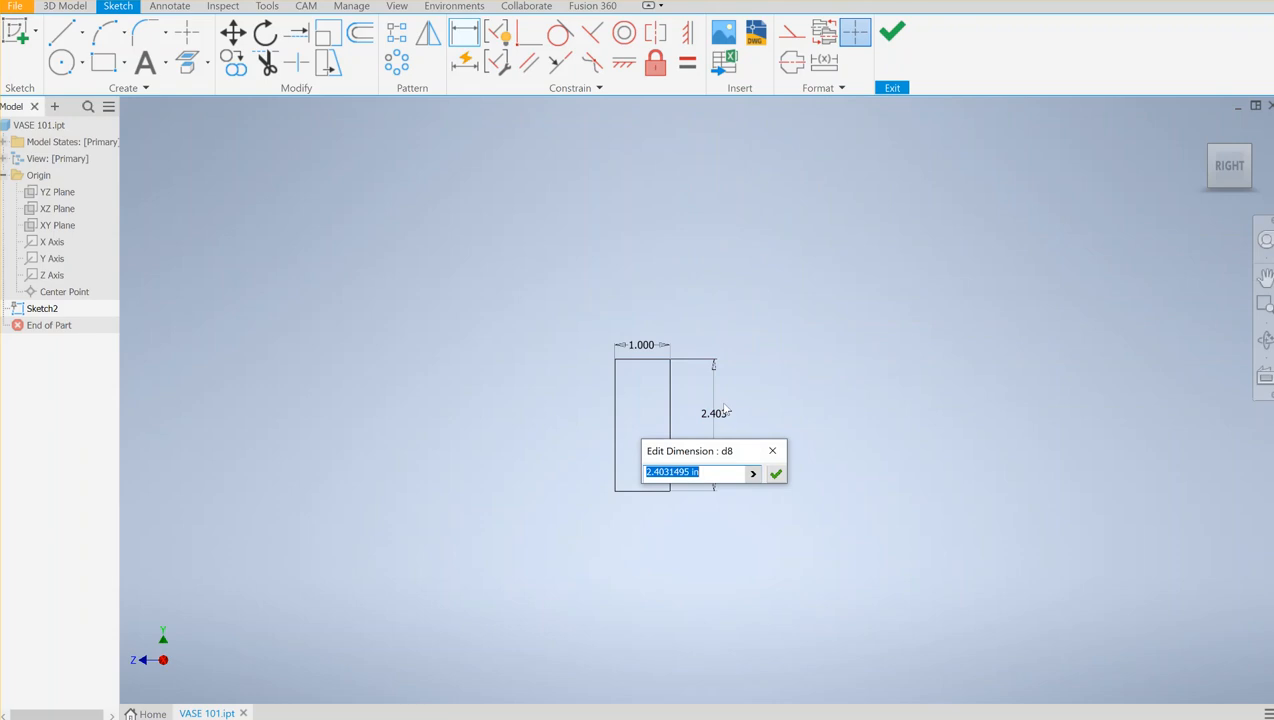
type("3")
left_click(775, 473)
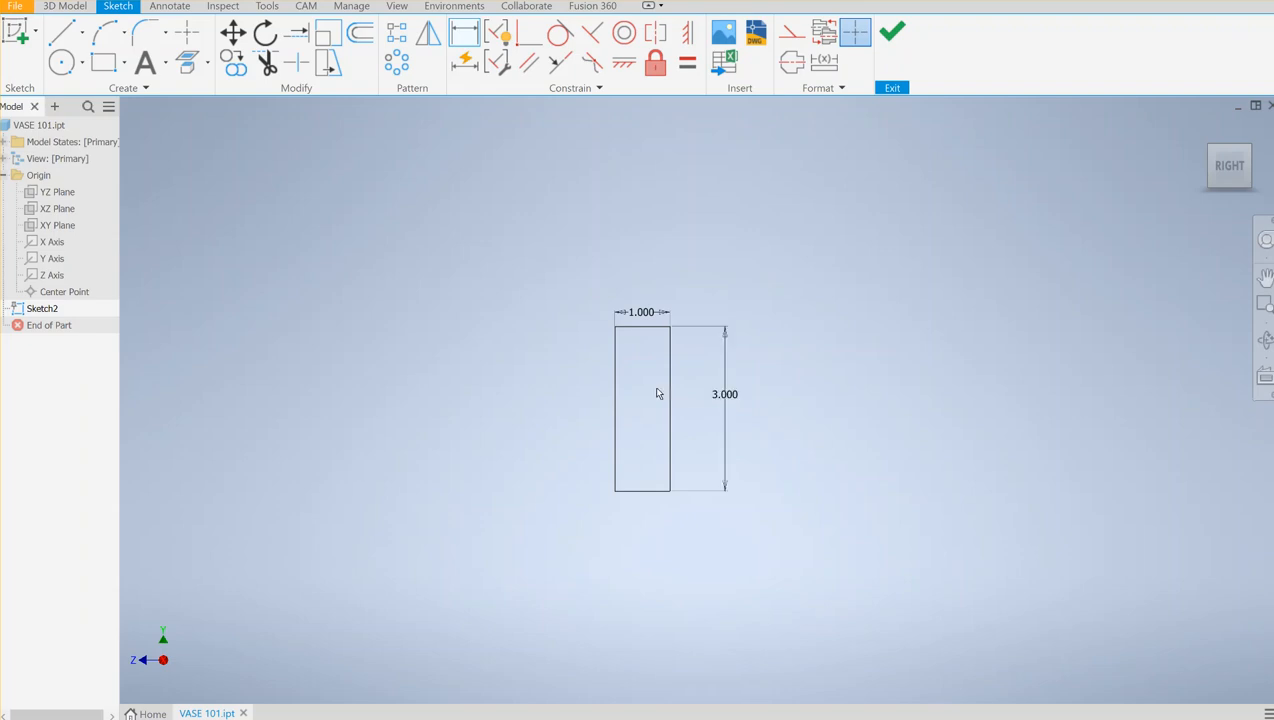
Draw a wavy control vertex spline inside the rectangle from its top edge to just above its bottom edge, bulging out to the right edge
scroll(667, 387, "down", 3)
scroll(662, 382, "up", 6)
mouse_move(657, 355)
middle_mouse_down()
mouse_move(626, 381)
mouse_move(626, 358)
mouse_move(611, 401)
mouse_move(613, 380)
middle_mouse_up()
scroll(621, 376, "up", 3)
scroll(612, 363, "down", 3)
middle_click(612, 363)
middle_click(612, 363)
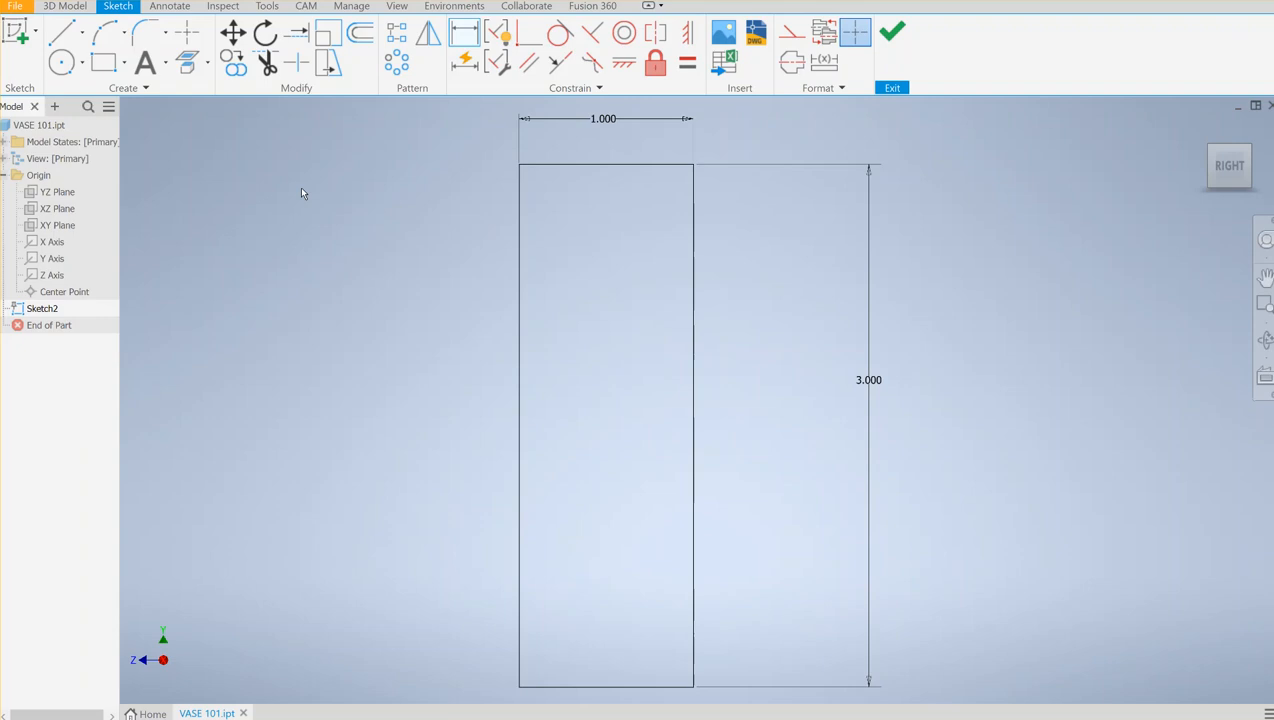
left_click(82, 35)
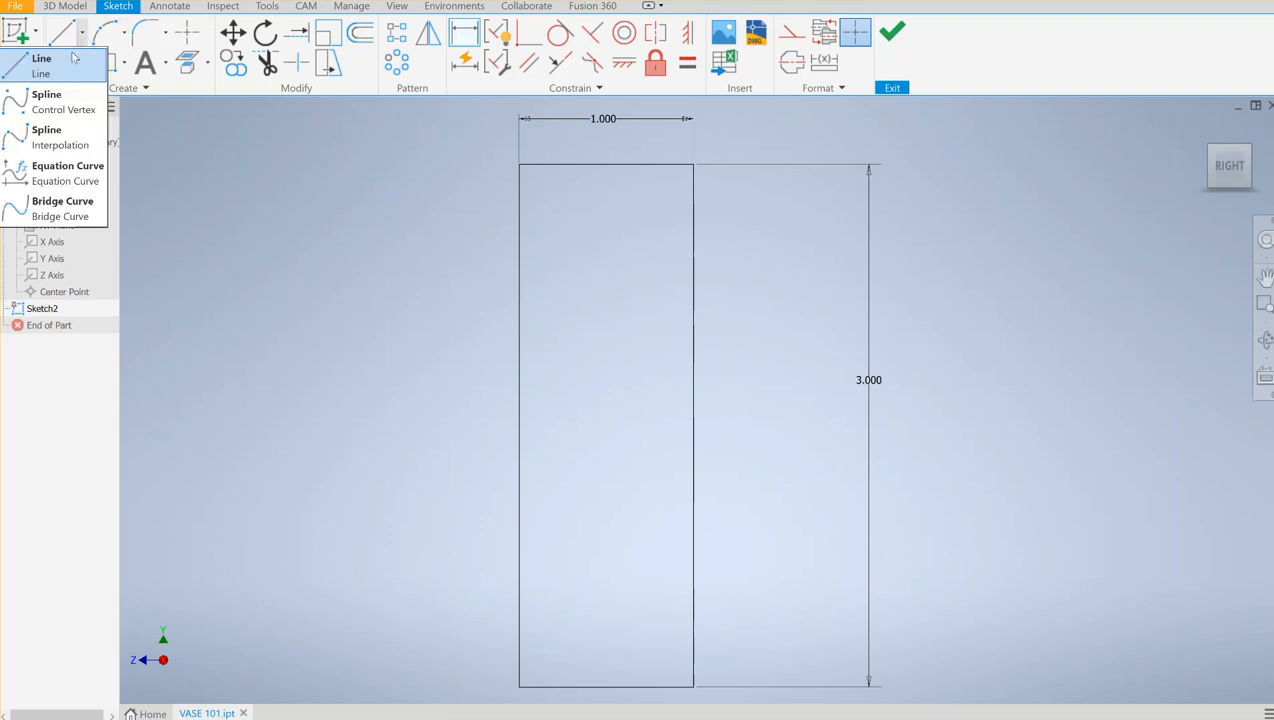
left_click(20, 103)
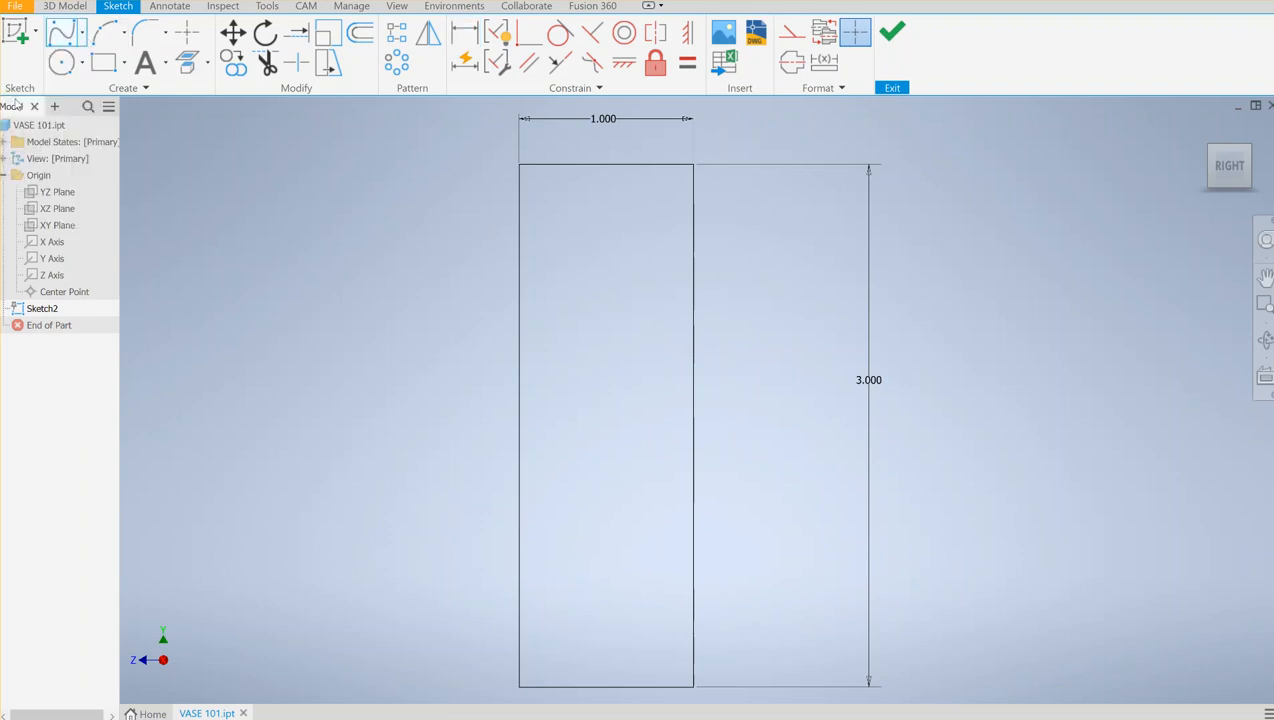
left_click(643, 166)
left_click(632, 189)
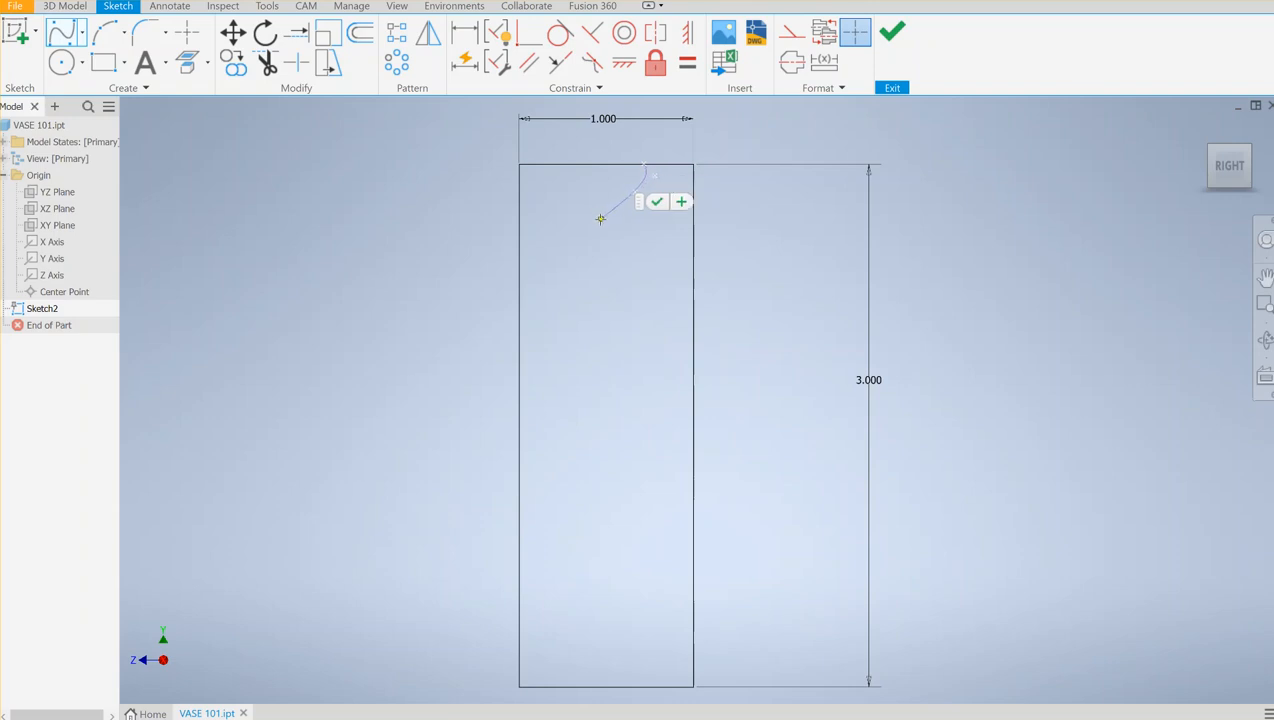
left_click(600, 221)
left_click(588, 275)
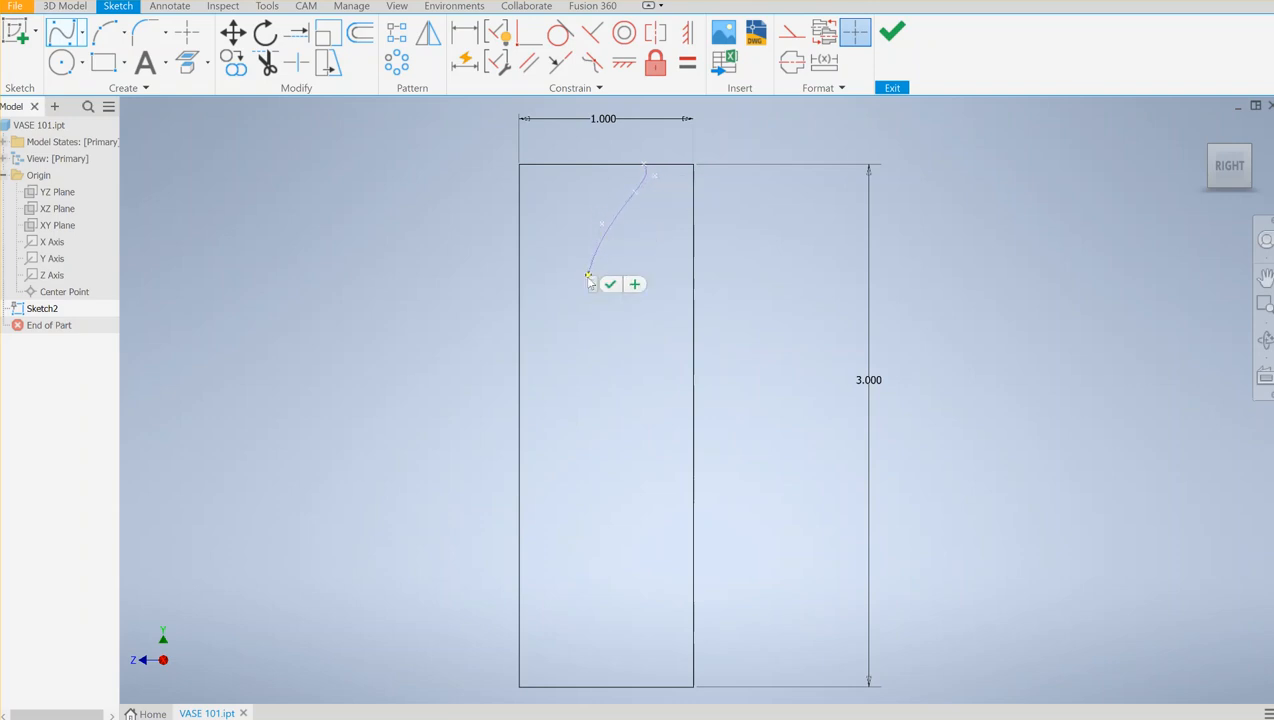
left_click(642, 307)
left_click(663, 336)
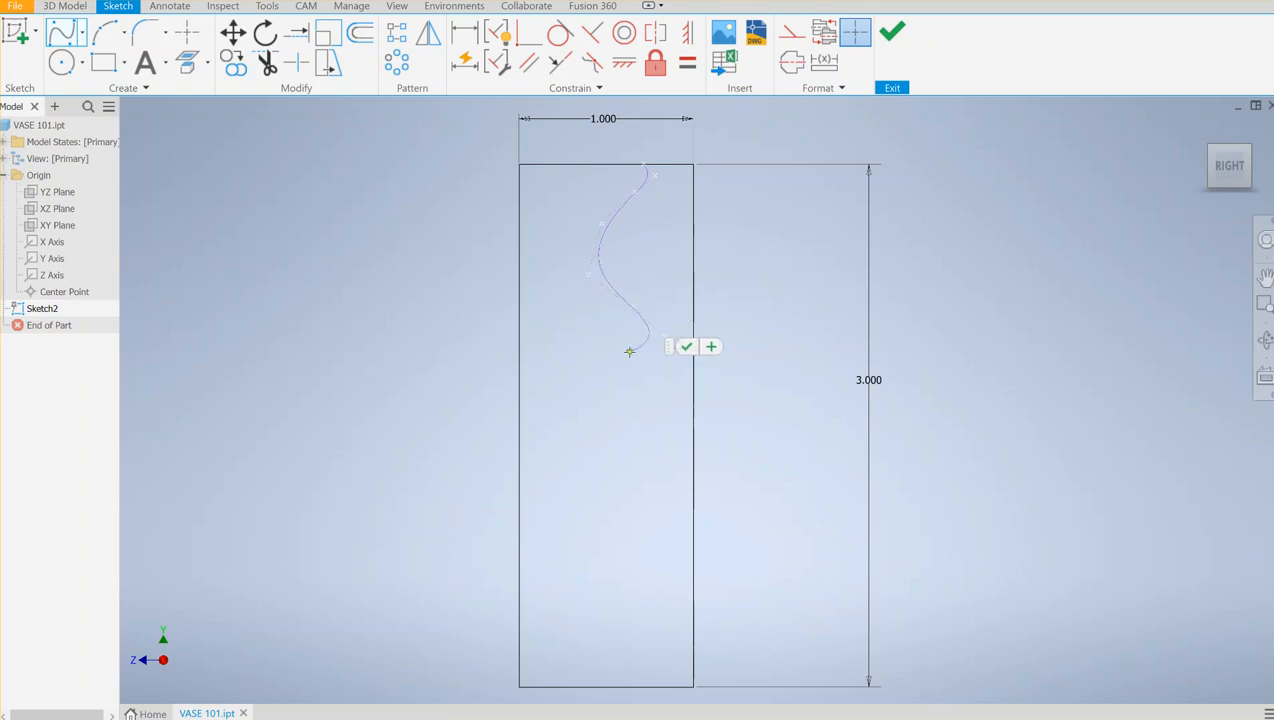
left_click(632, 357)
left_click(624, 369)
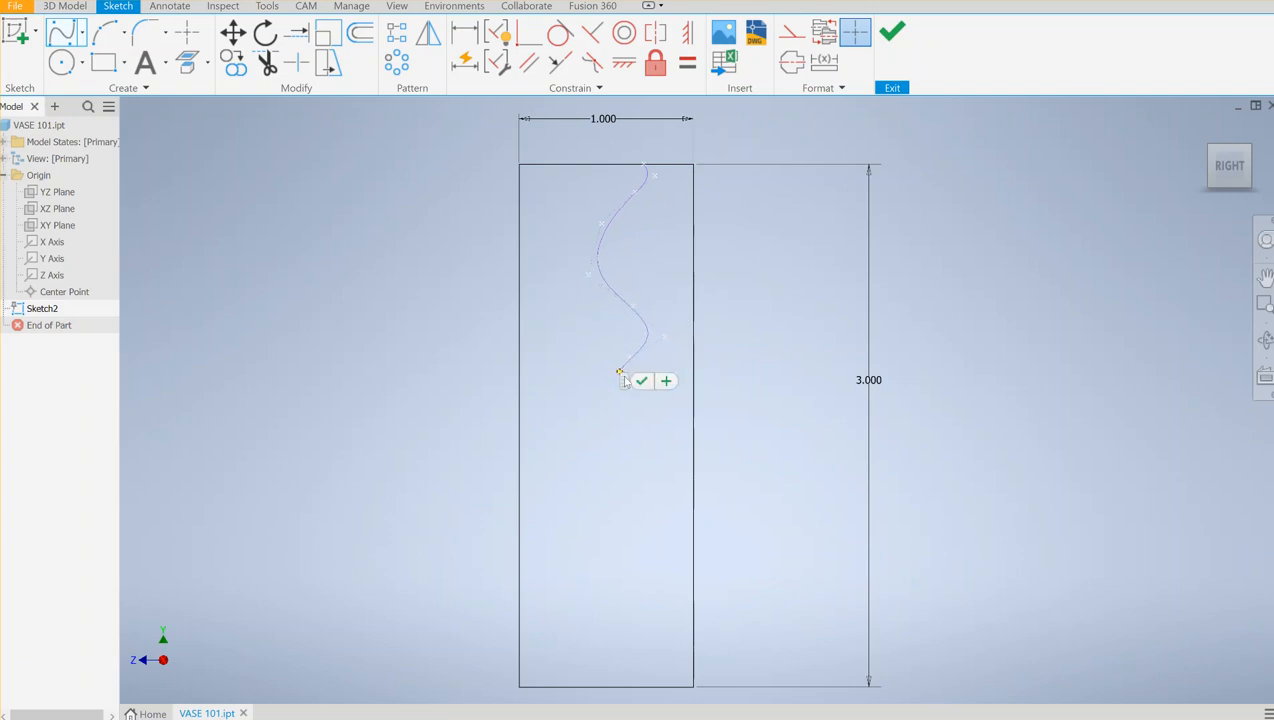
left_click(672, 416)
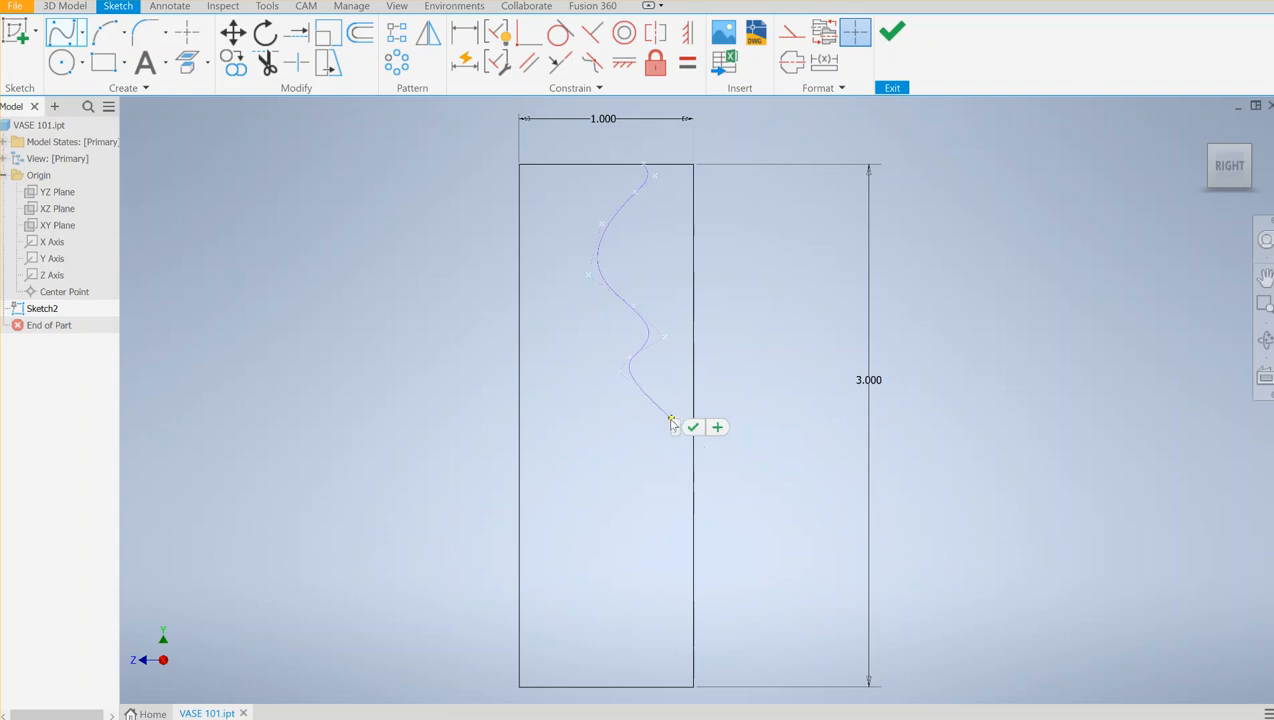
left_click(692, 494)
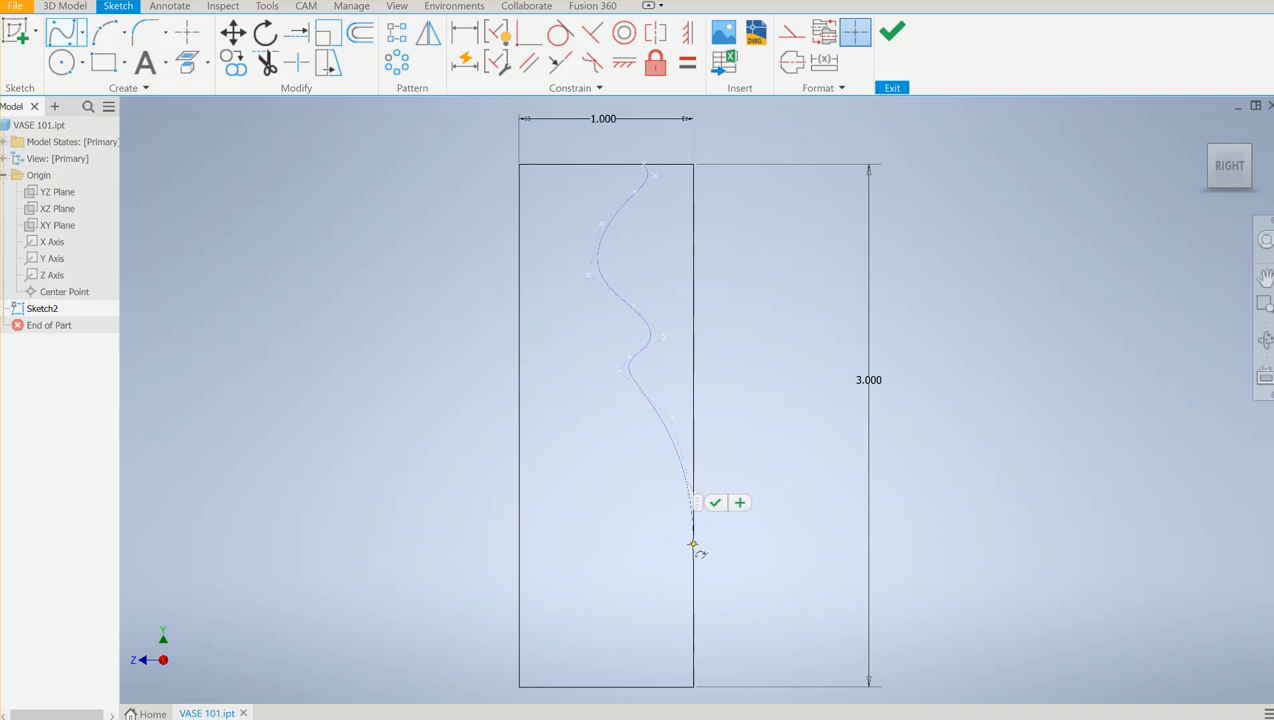
left_click(693, 550)
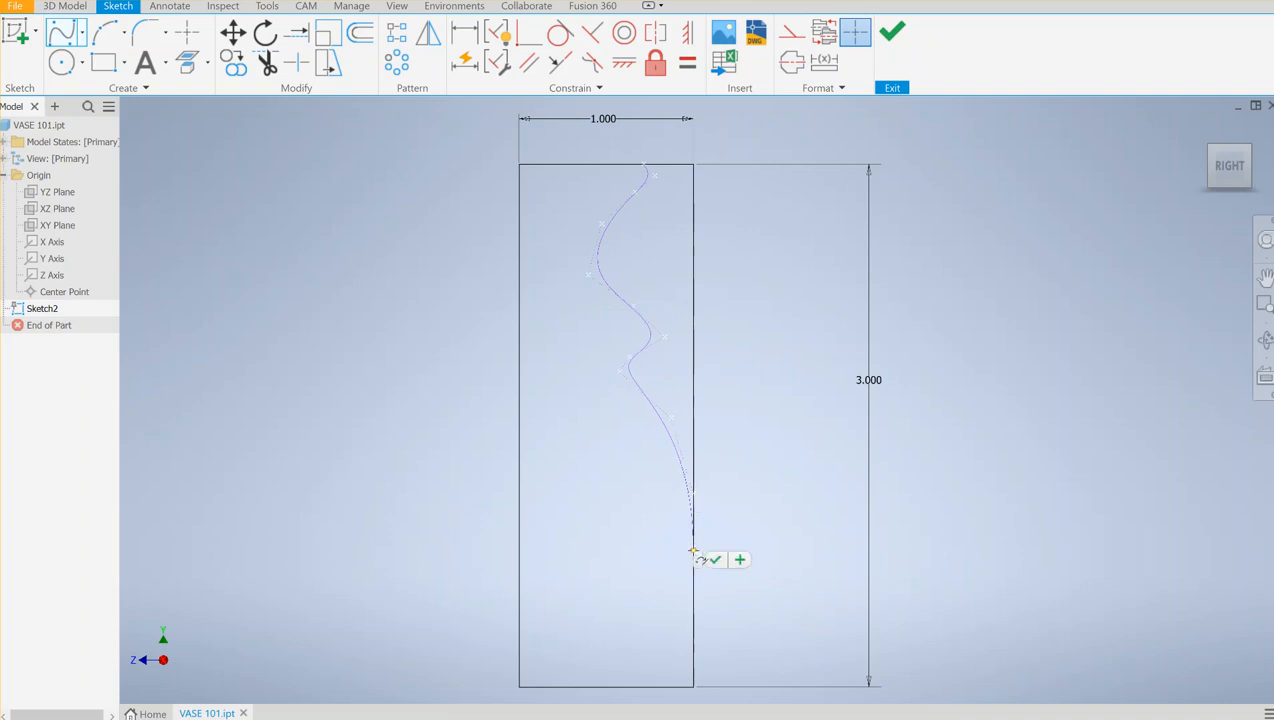
left_click(670, 620)
left_click(636, 651)
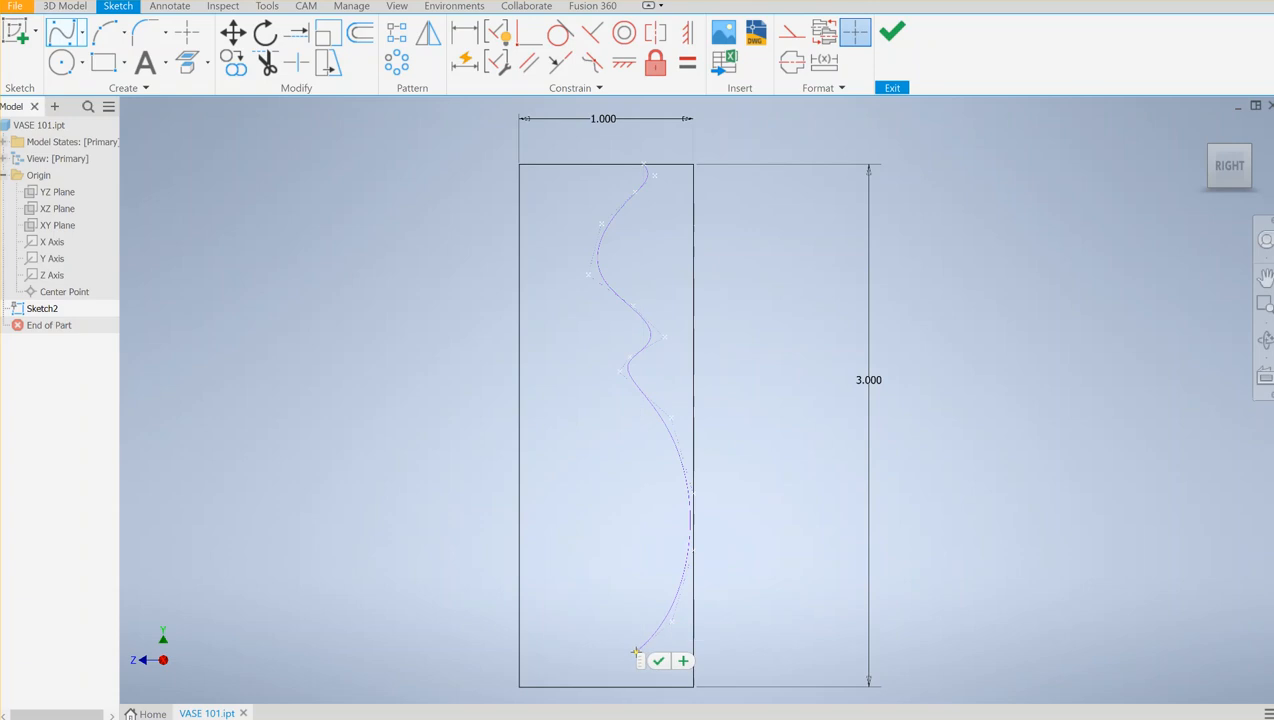
left_click(648, 673)
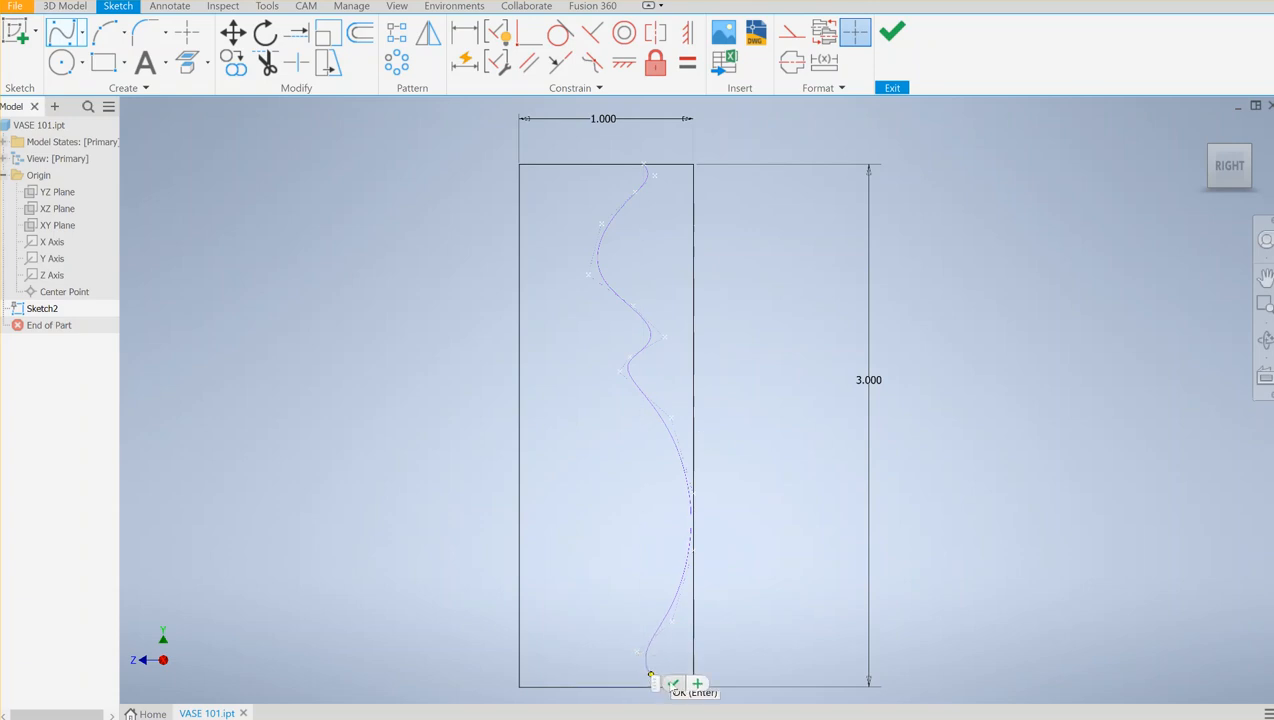
left_click(673, 685)
Move the spline's lower endpoint down to the rectangle's bottom edge
middle_click_drag(653, 601, 620, 478)
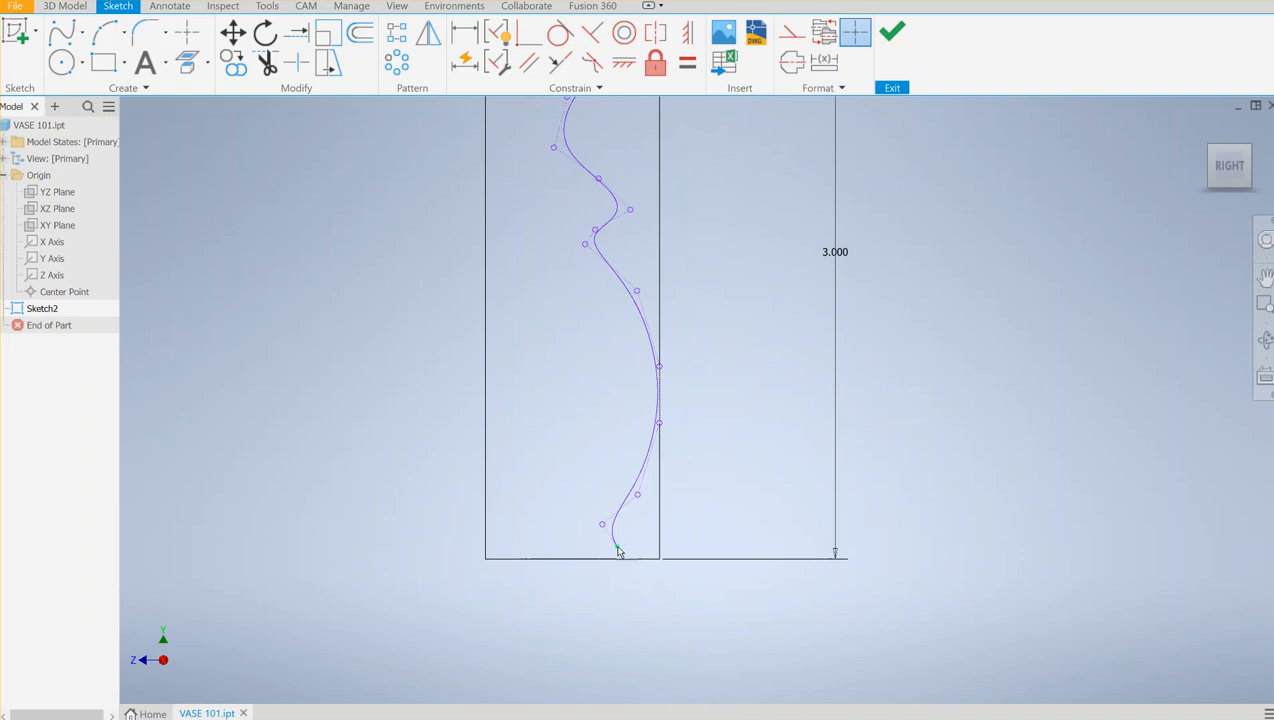
left_click_drag(619, 551, 629, 565)
scroll(585, 515, "down", 4)
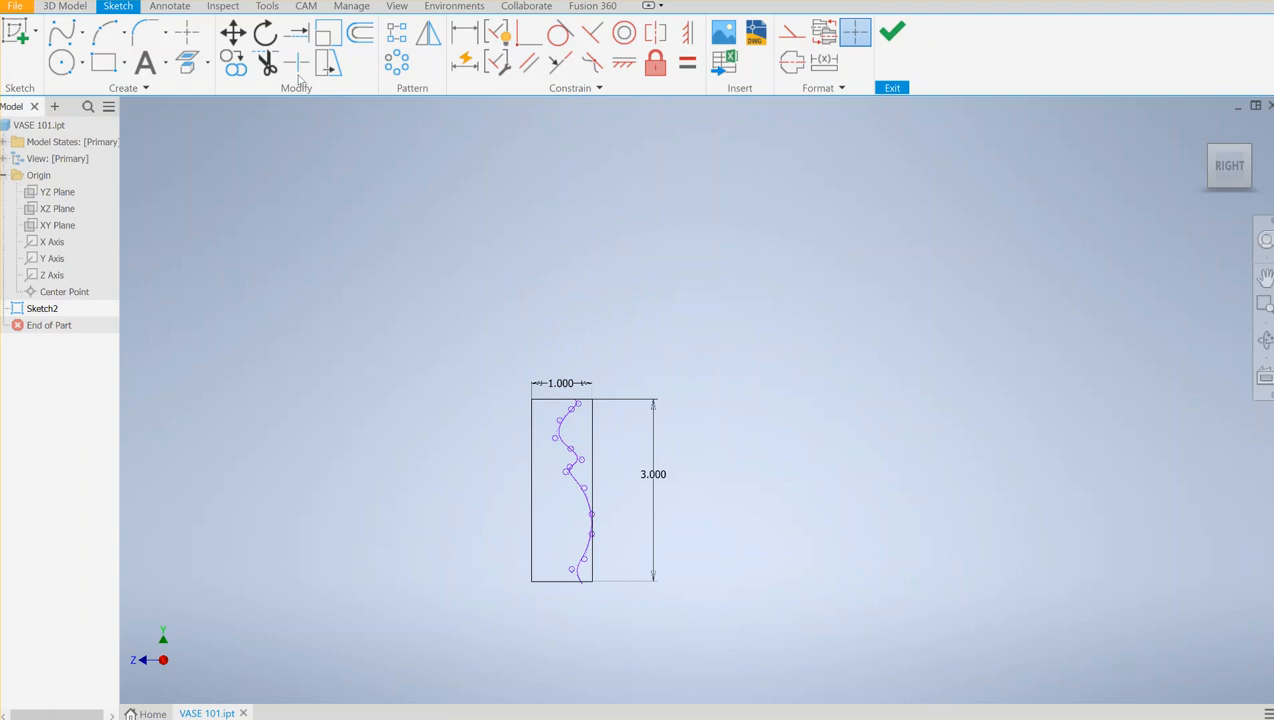
Trim the rectangle's top and bottom edges outside the spline, along with the spline's overhang below the bottom edge
left_click(267, 62)
scroll(585, 400, "up", 8)
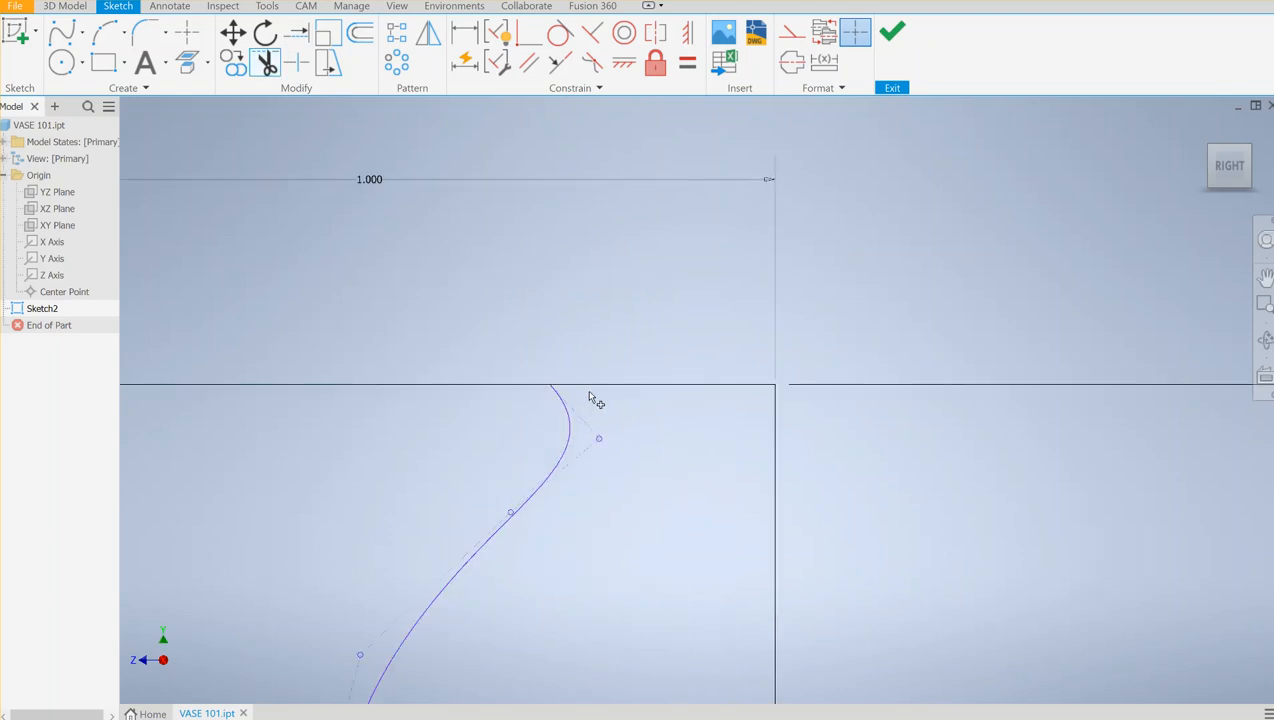
left_click(589, 384)
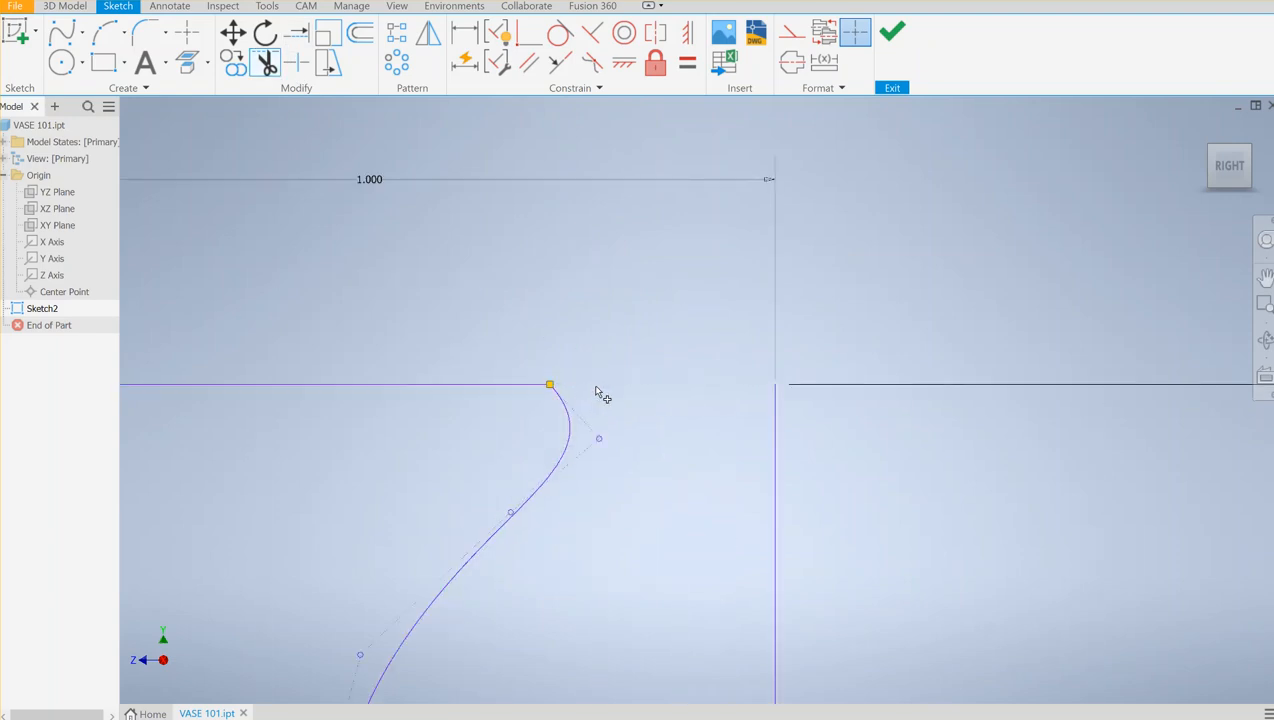
left_click(775, 440)
left_click(362, 111)
scroll(398, 184, "down", 5)
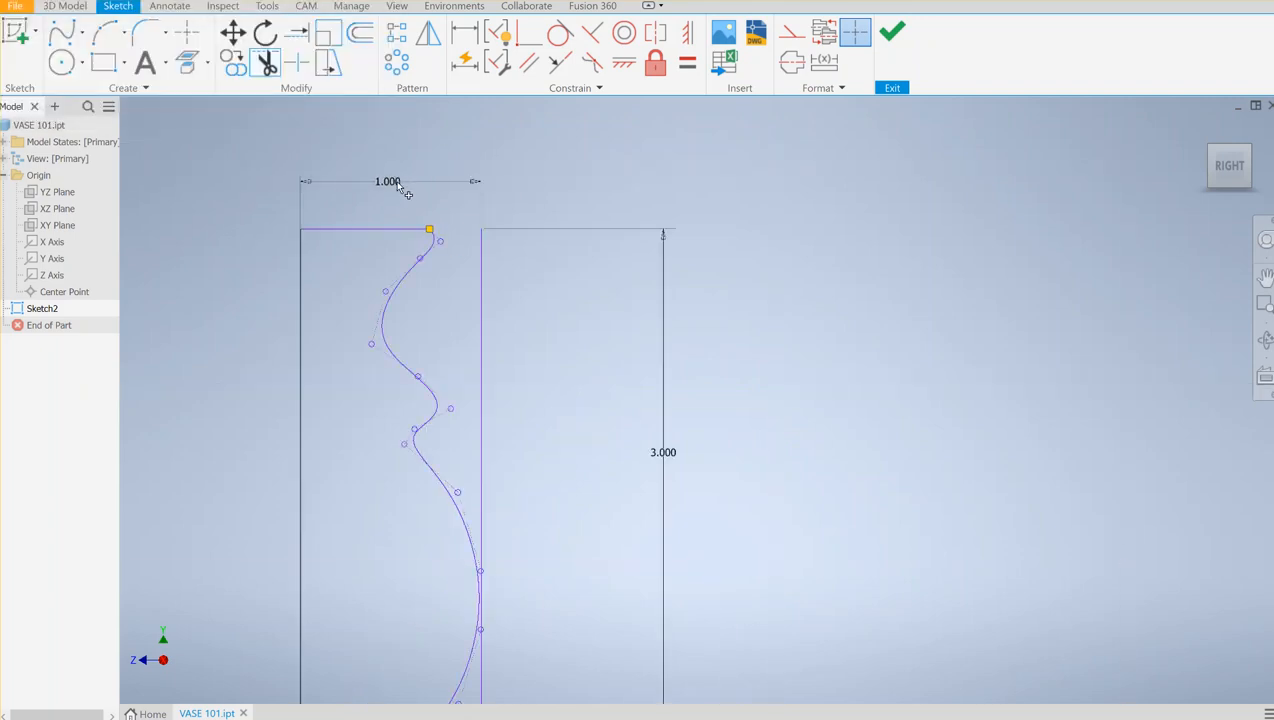
middle_click_drag(404, 339, 421, 80)
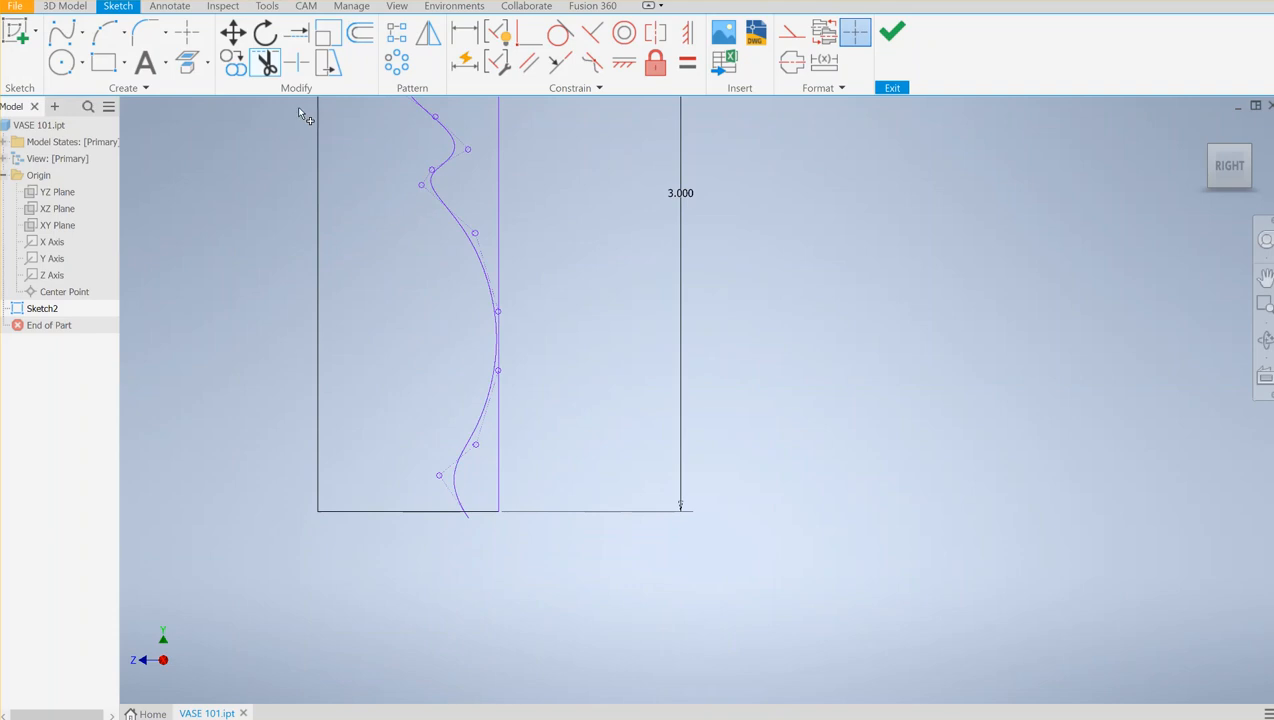
scroll(475, 538, "up", 4)
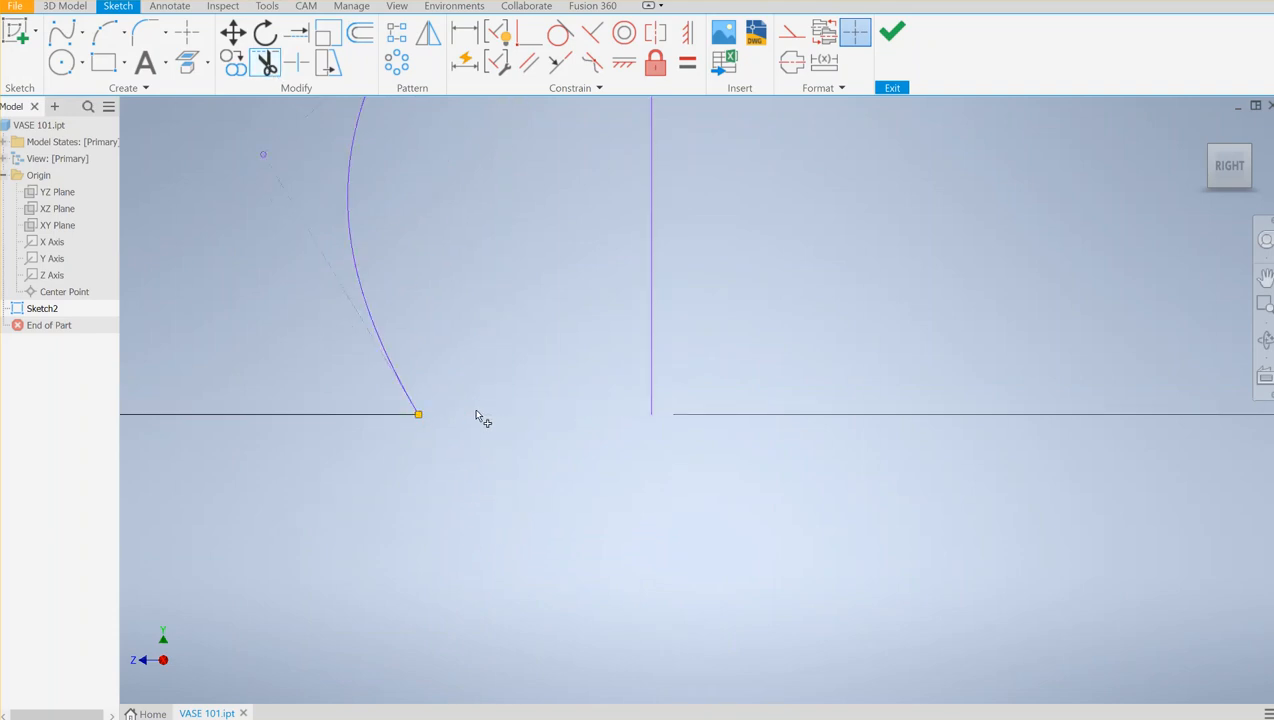
scroll(575, 425, "down", 5)
scroll(563, 620, "down", 2)
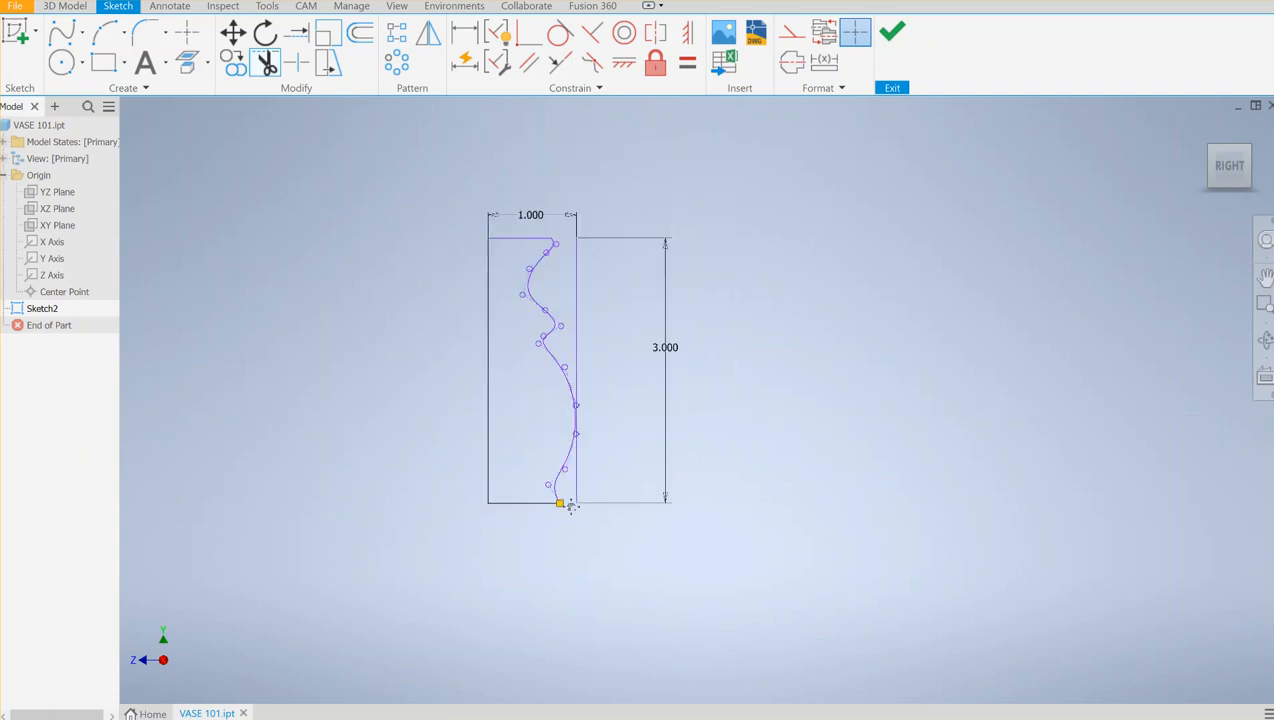
key("Escape")
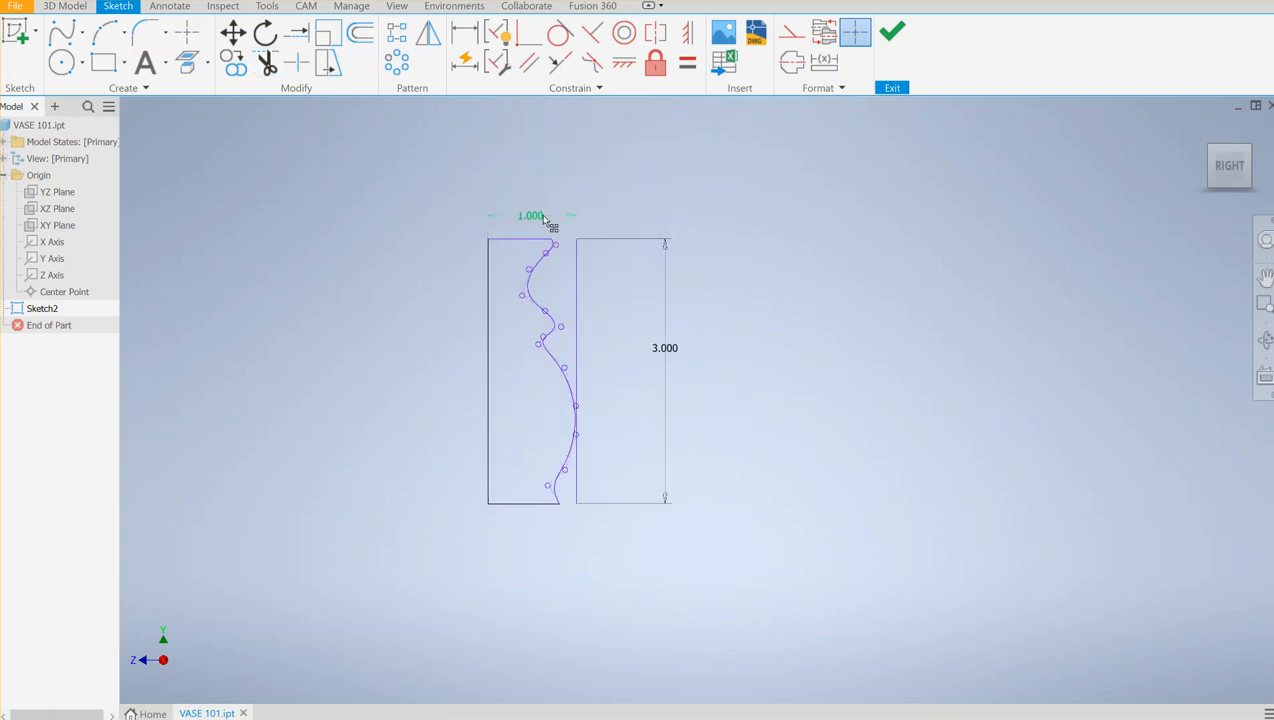
Delete the rectangle's width and height dimensions together with its leftover outer vertical edge beside the spline
left_click(561, 217)
key("Delete")
left_click(660, 347)
key("Delete")
left_click(577, 341)
key("Delete")
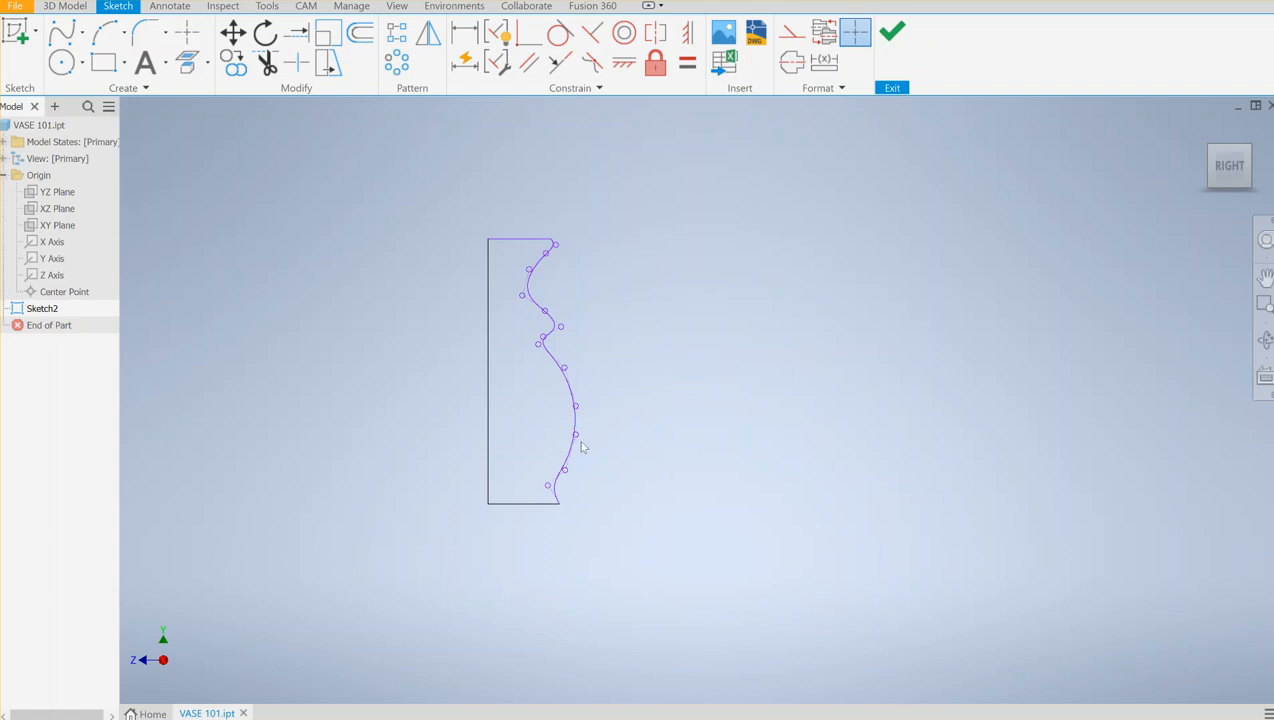
scroll(564, 408, "up", 3)
scroll(568, 396, "down", 3)
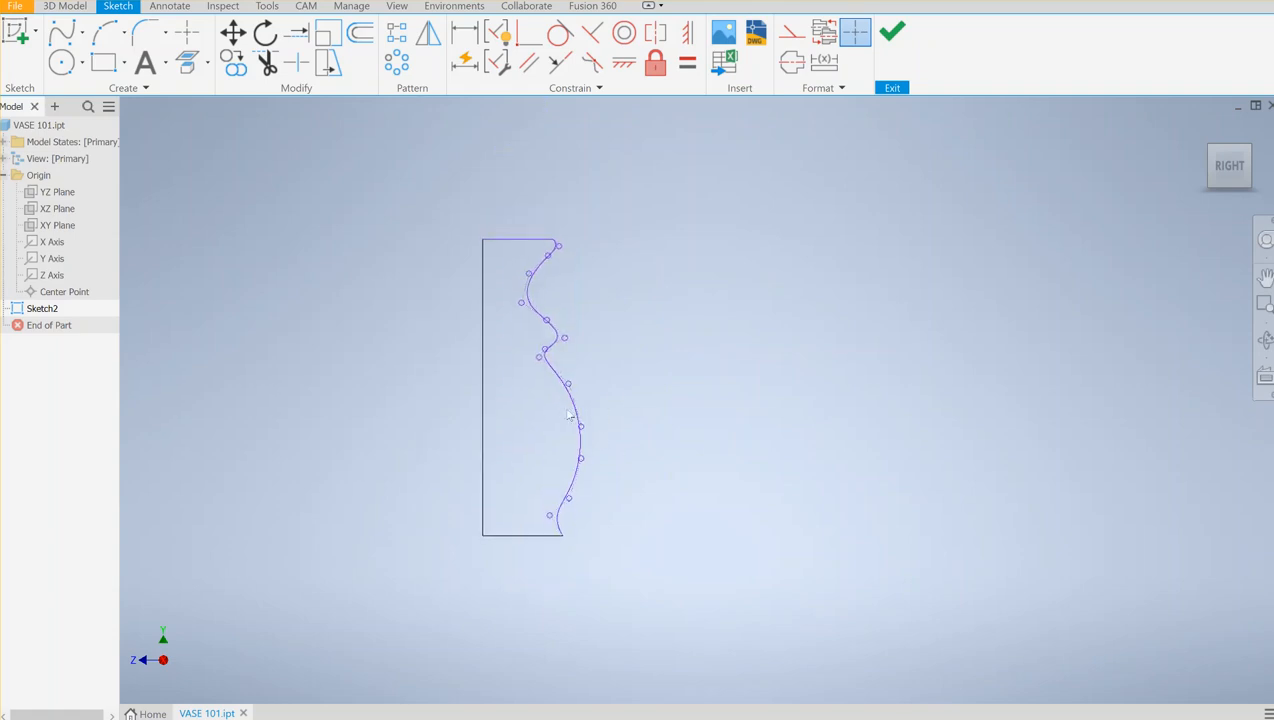
Reshape the upper bulge of the spline by moving its control vertices below the neck, and finish the sketch
left_click(552, 322)
scroll(558, 315, "up", 5)
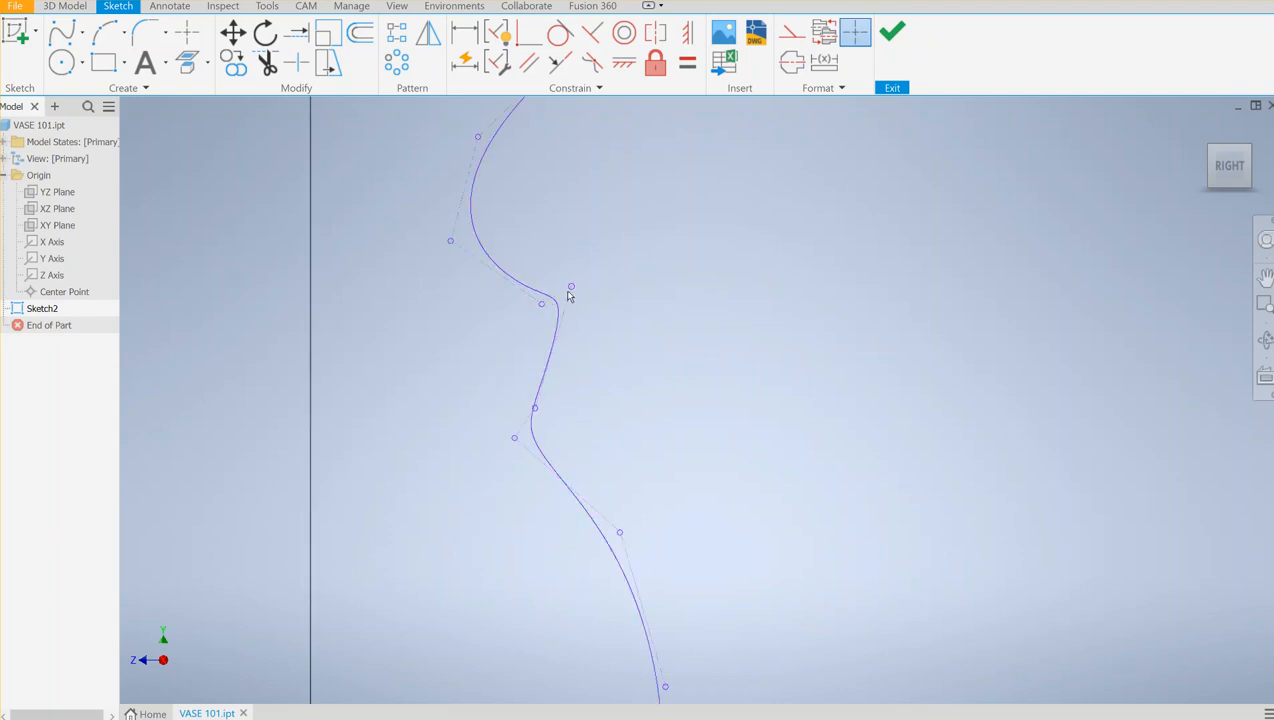
left_click_drag(544, 307, 520, 266)
scroll(601, 311, "down", 5)
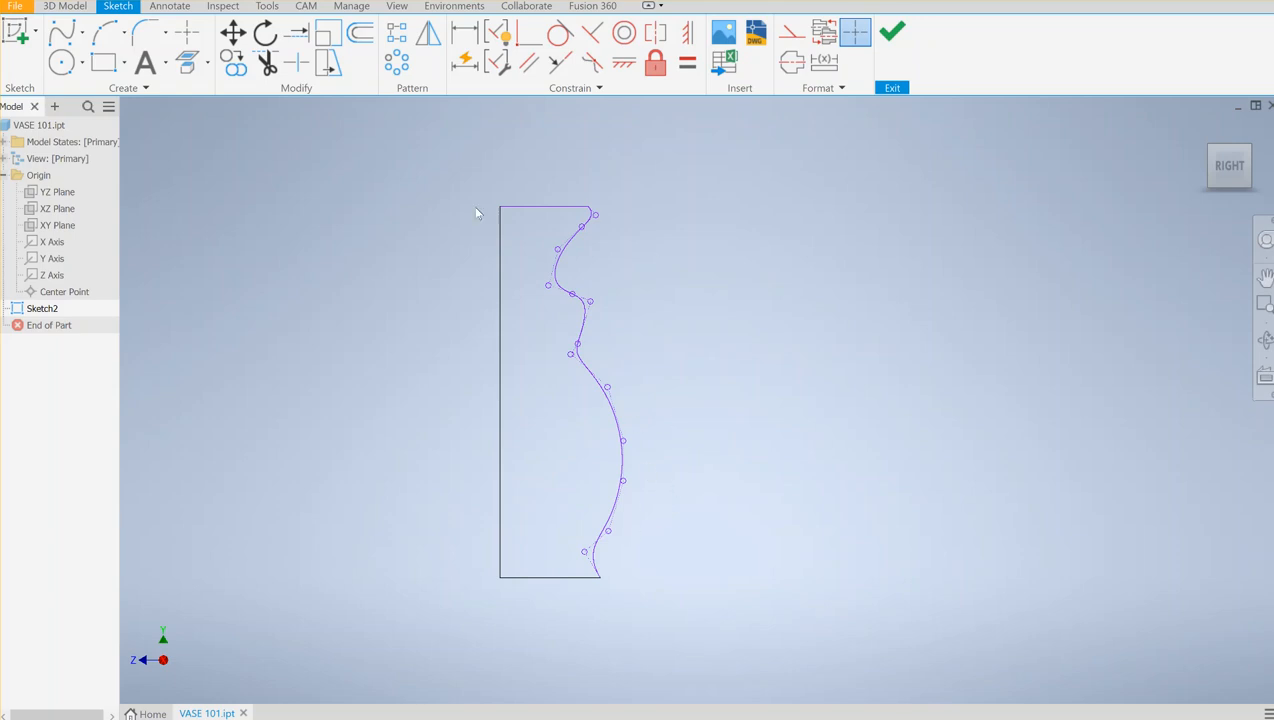
left_click(892, 32)
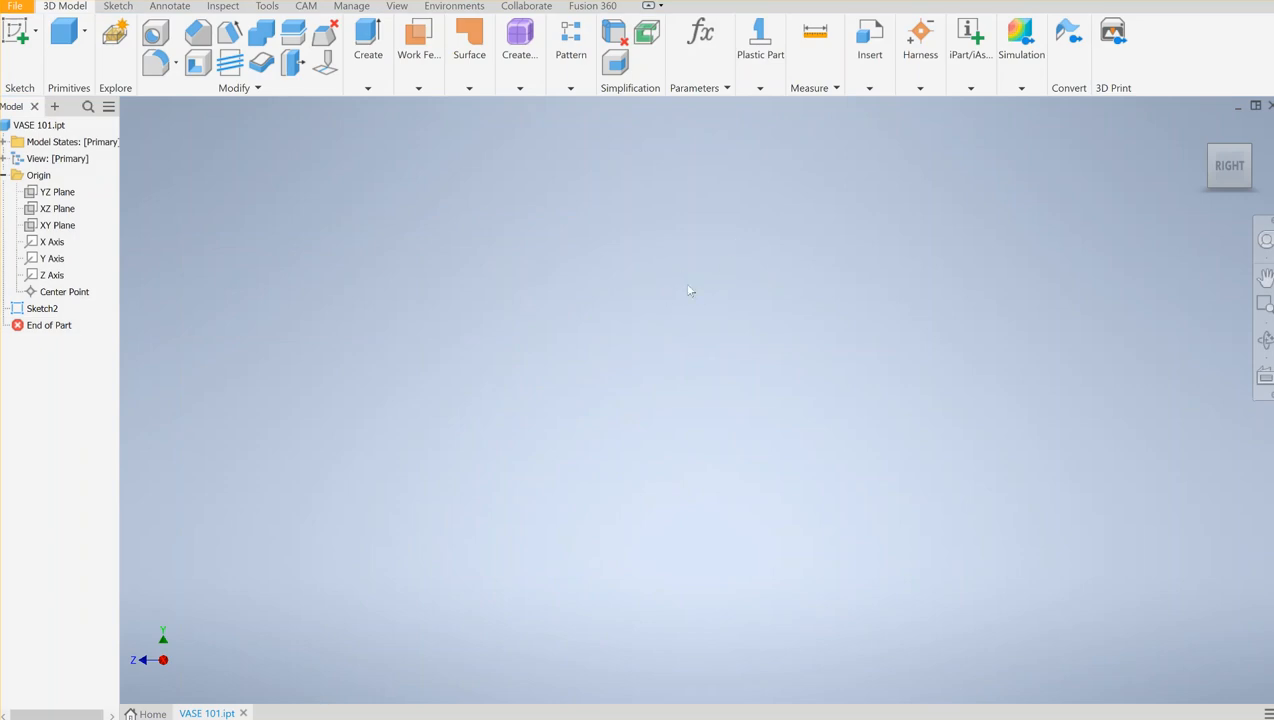
Revolve the closed half profile a full 360 degrees about its straight vertical edge to form a solid vase
scroll(628, 330, "up", 4)
scroll(626, 331, "down", 4)
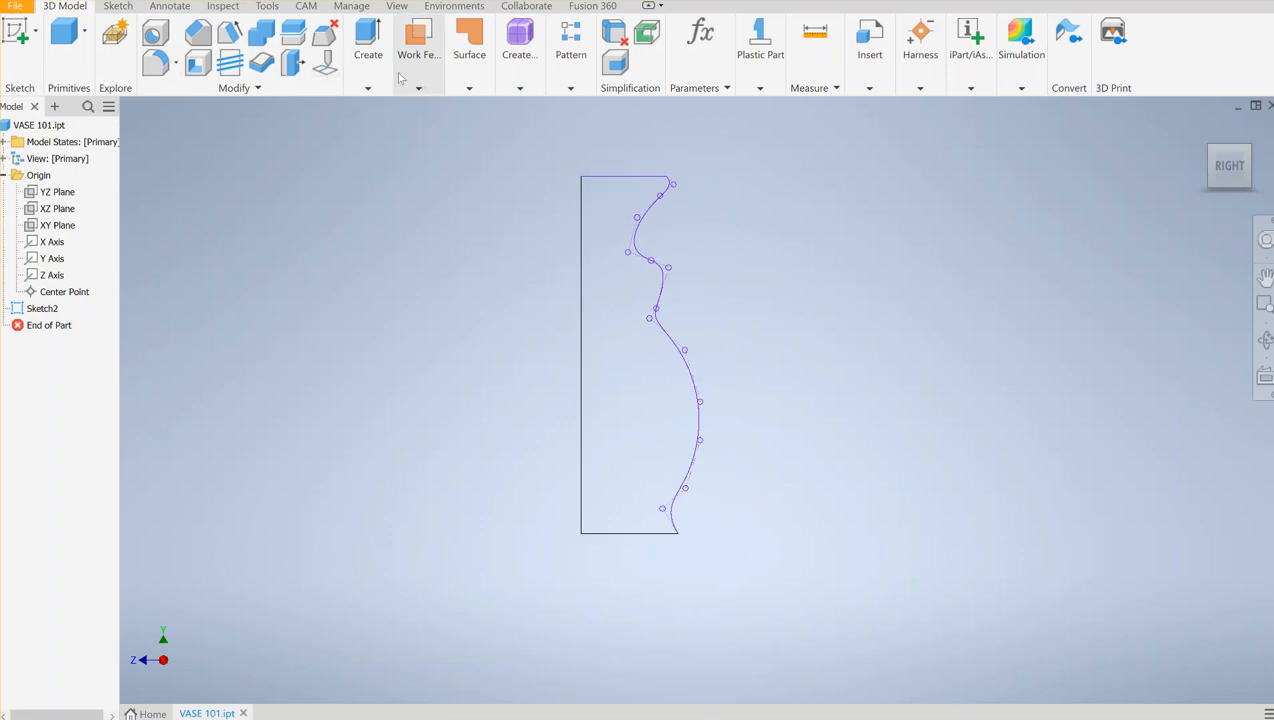
left_click(368, 88)
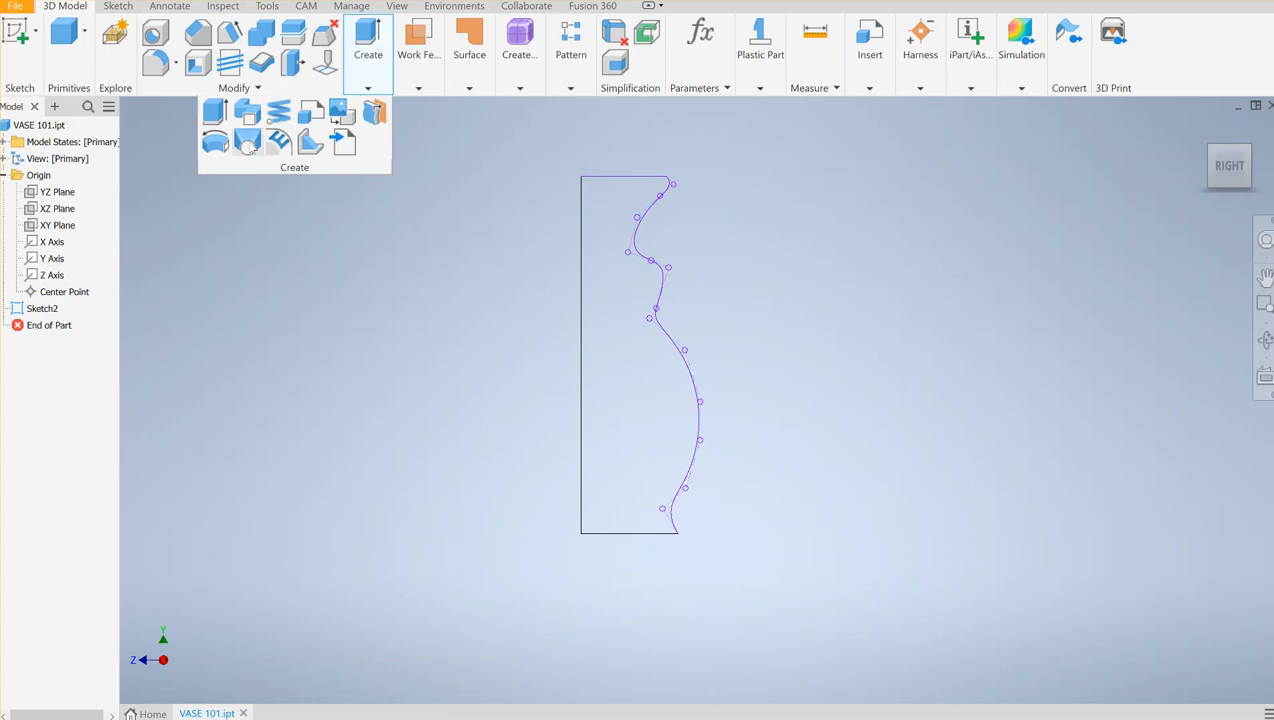
left_click(217, 146)
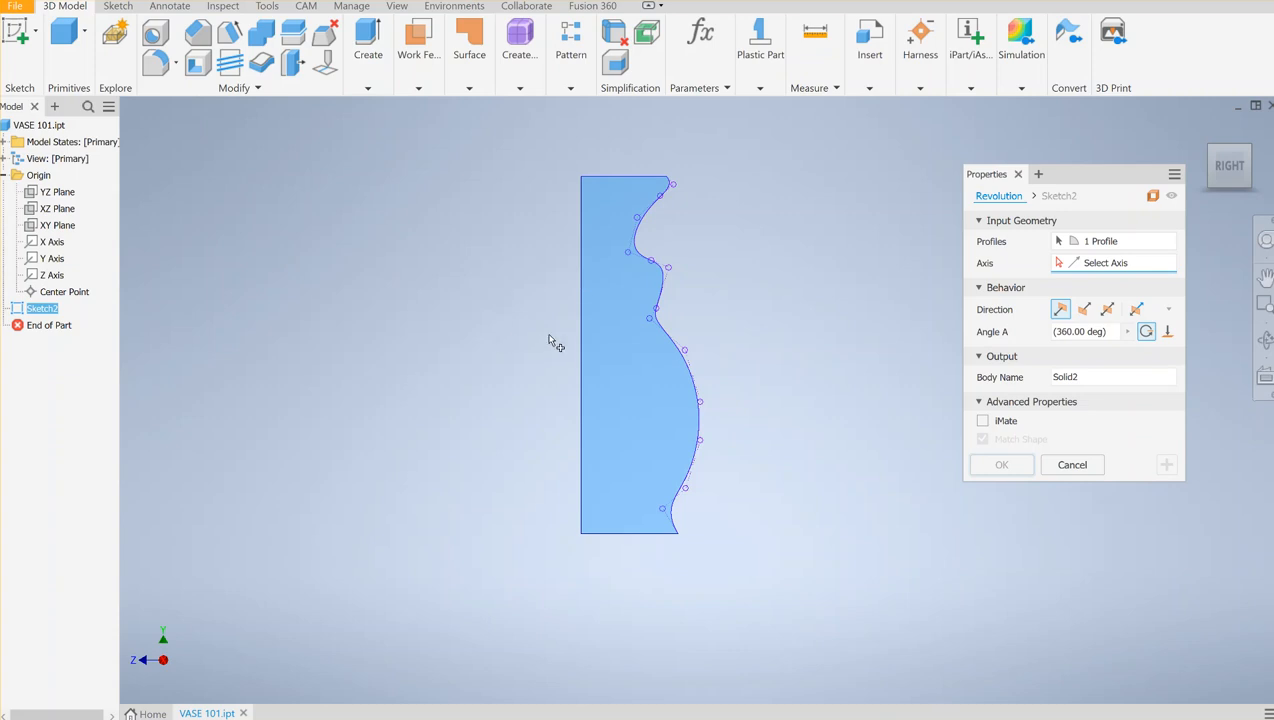
left_click(582, 338)
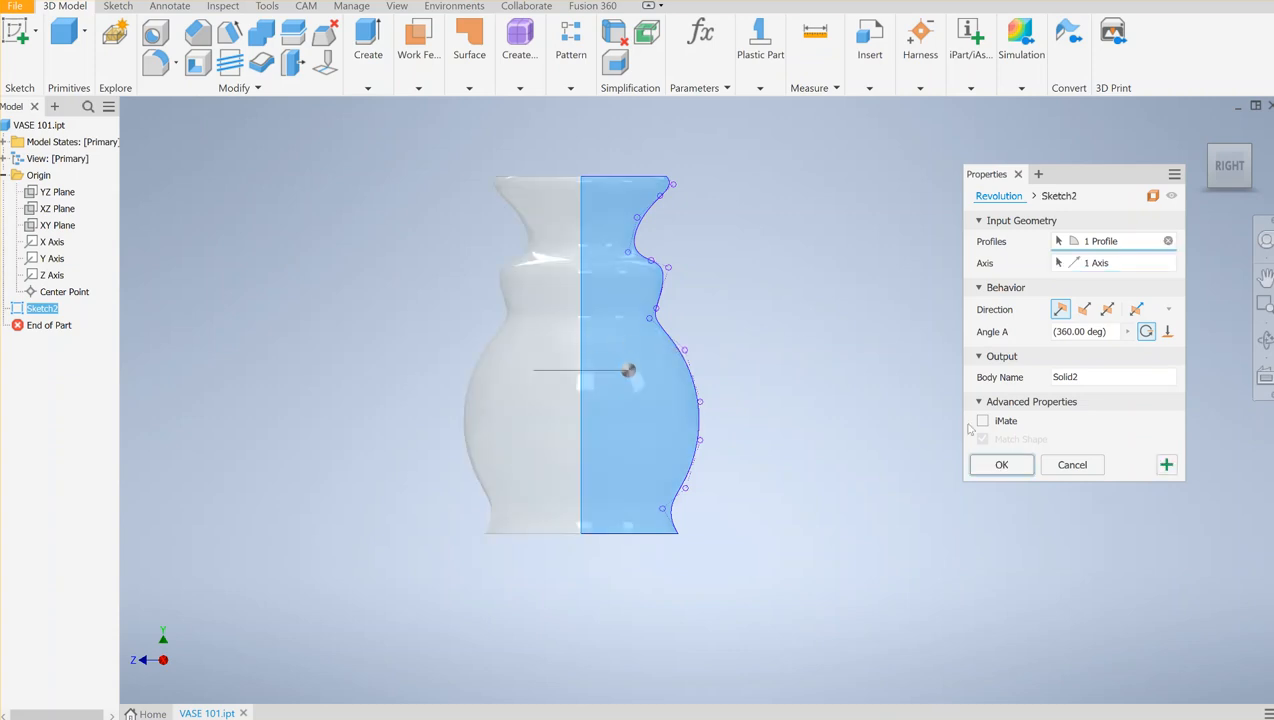
left_click(1008, 464)
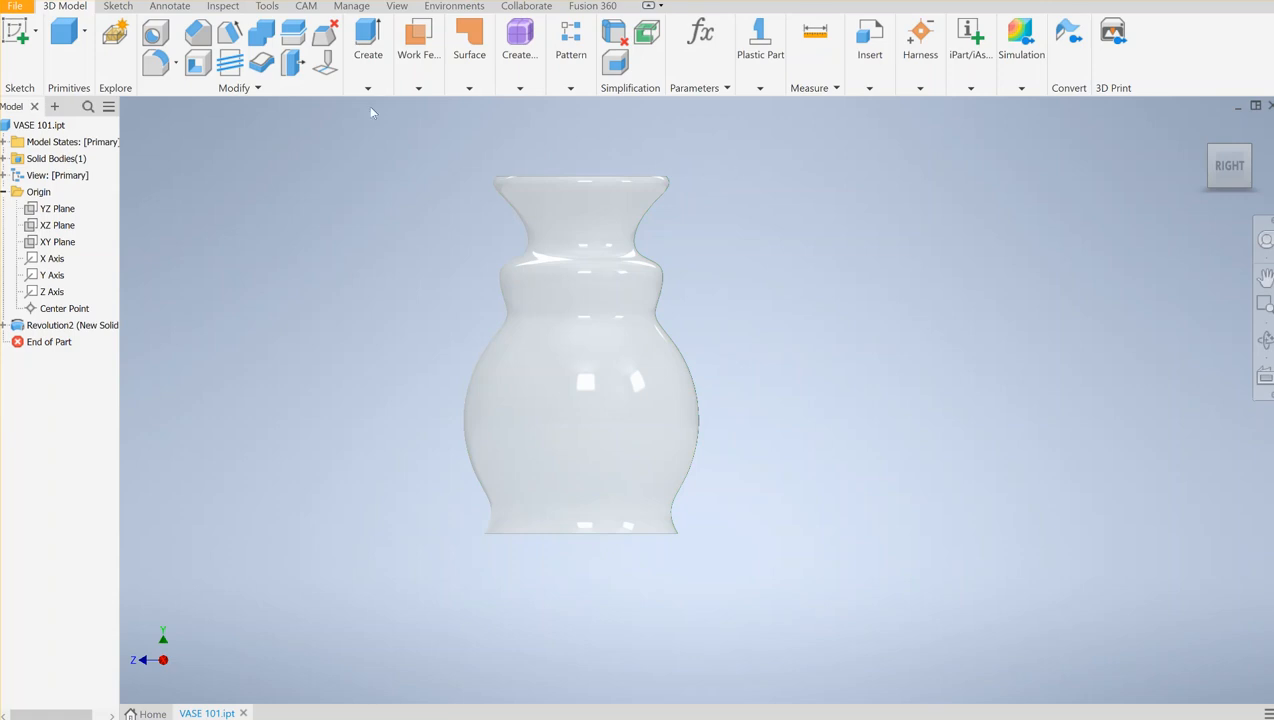
Shell the vase to the inside with a 0.165 in wall thickness, without removing any faces
left_click(200, 62)
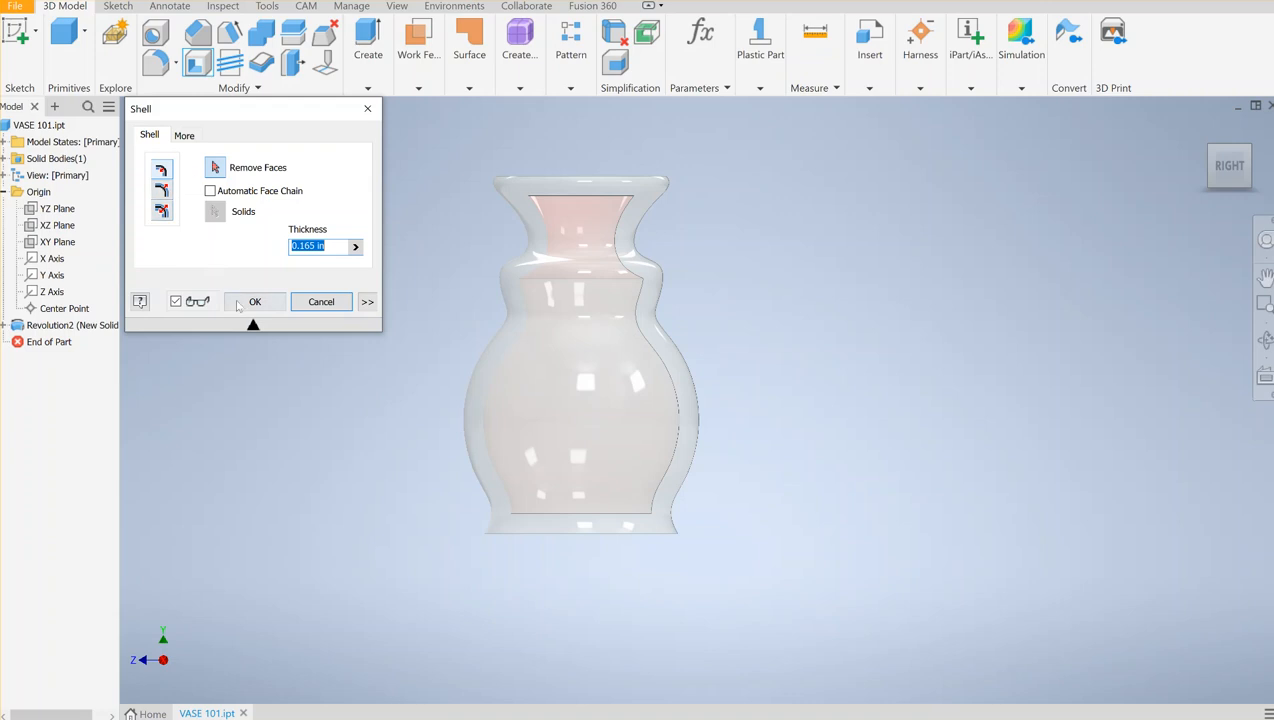
left_click(367, 302)
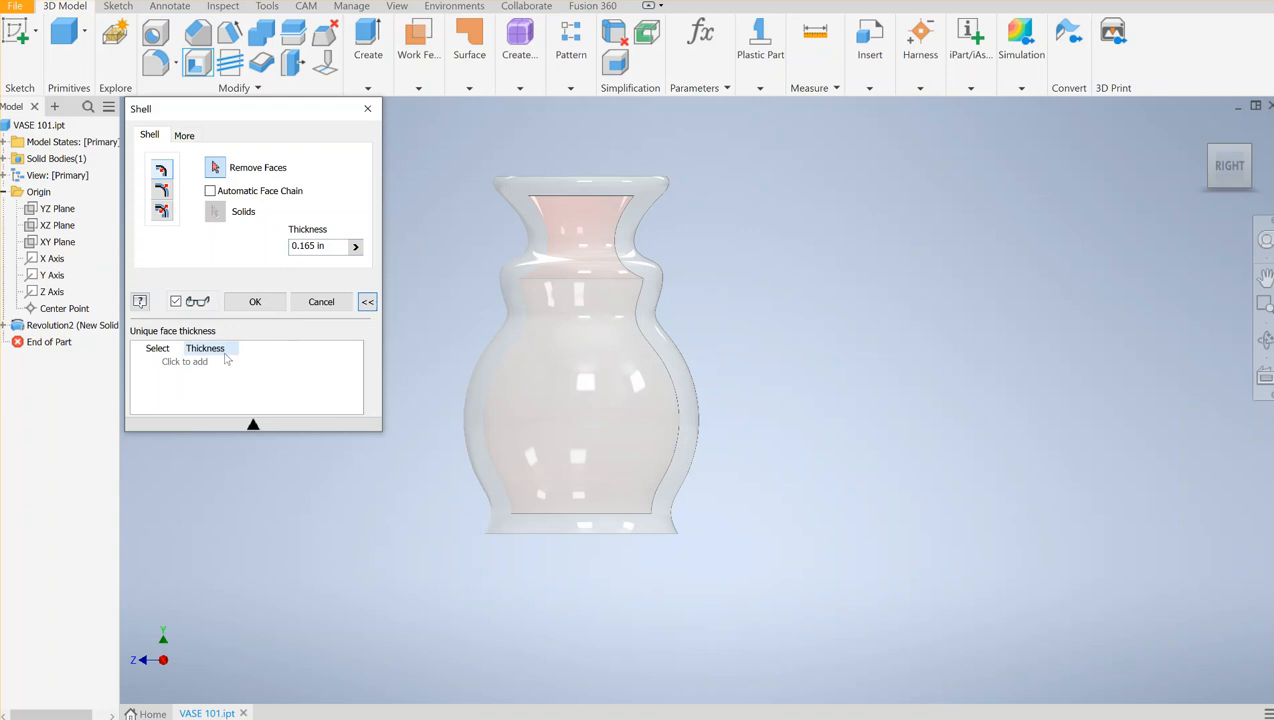
left_click(255, 302)
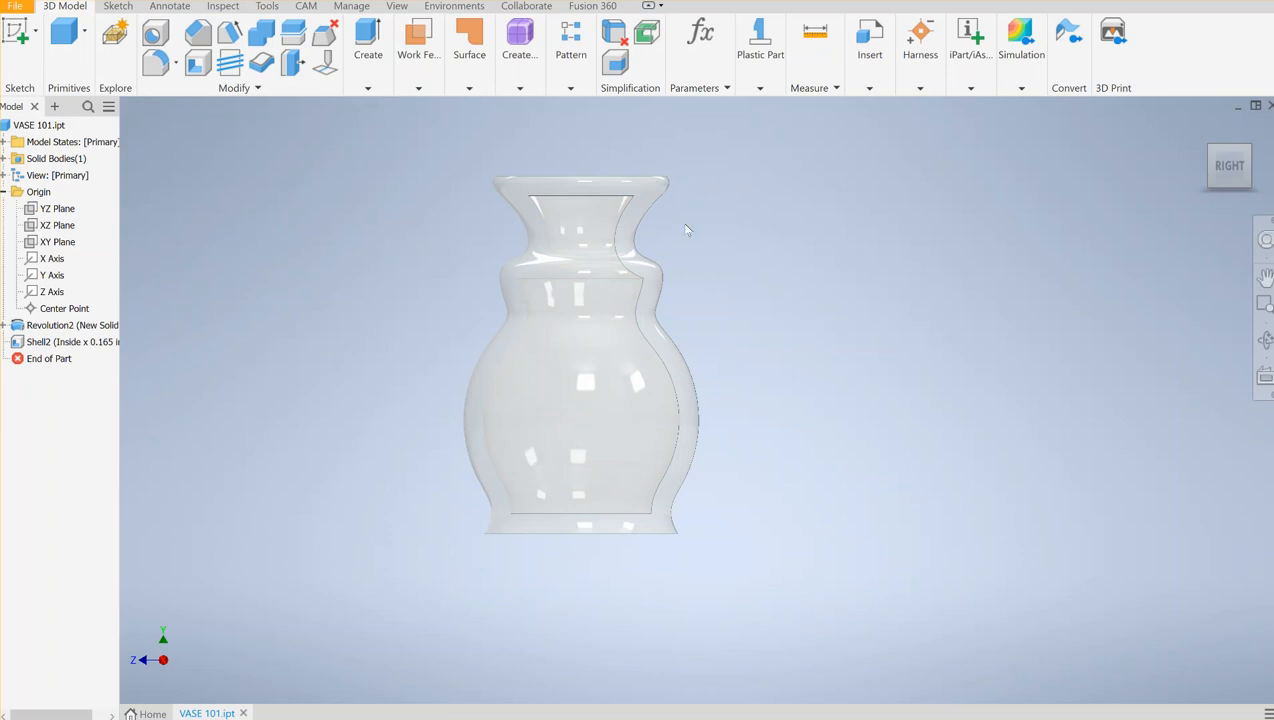
Start a new sketch on the flat upper face of the vase's inner cavity
left_click(1224, 150)
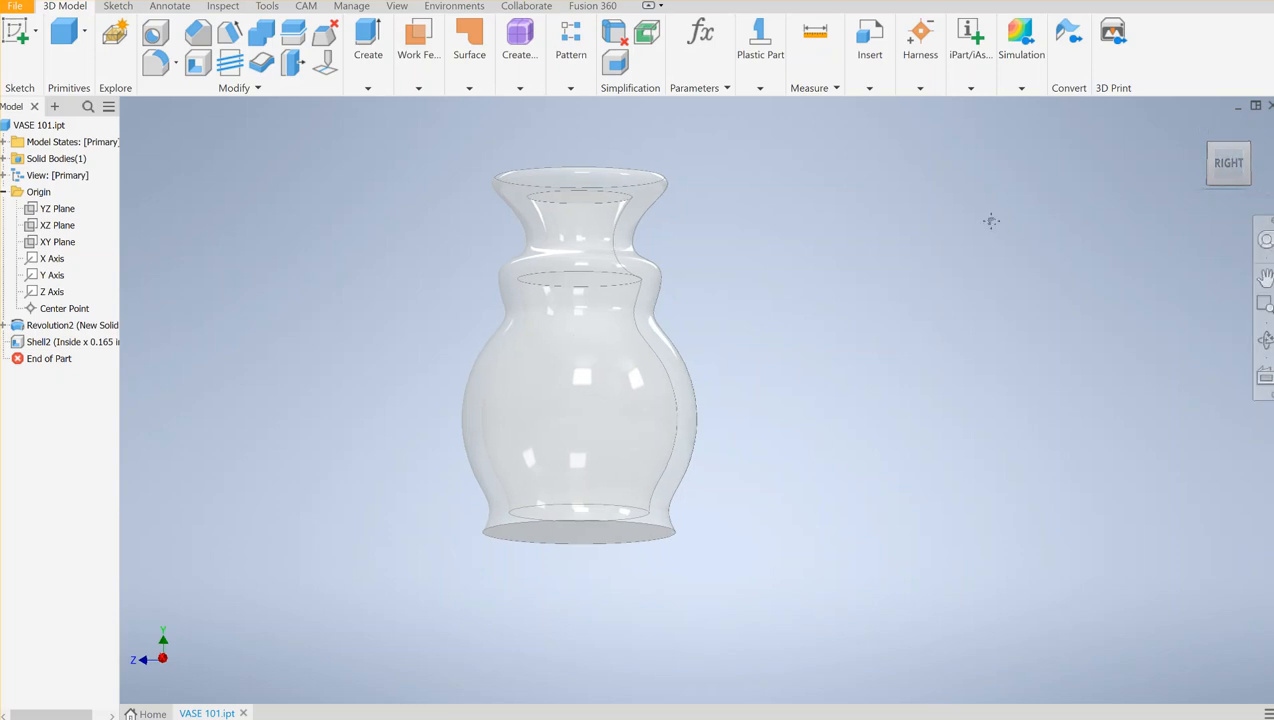
middle_click_drag(990, 219, 948, 276)
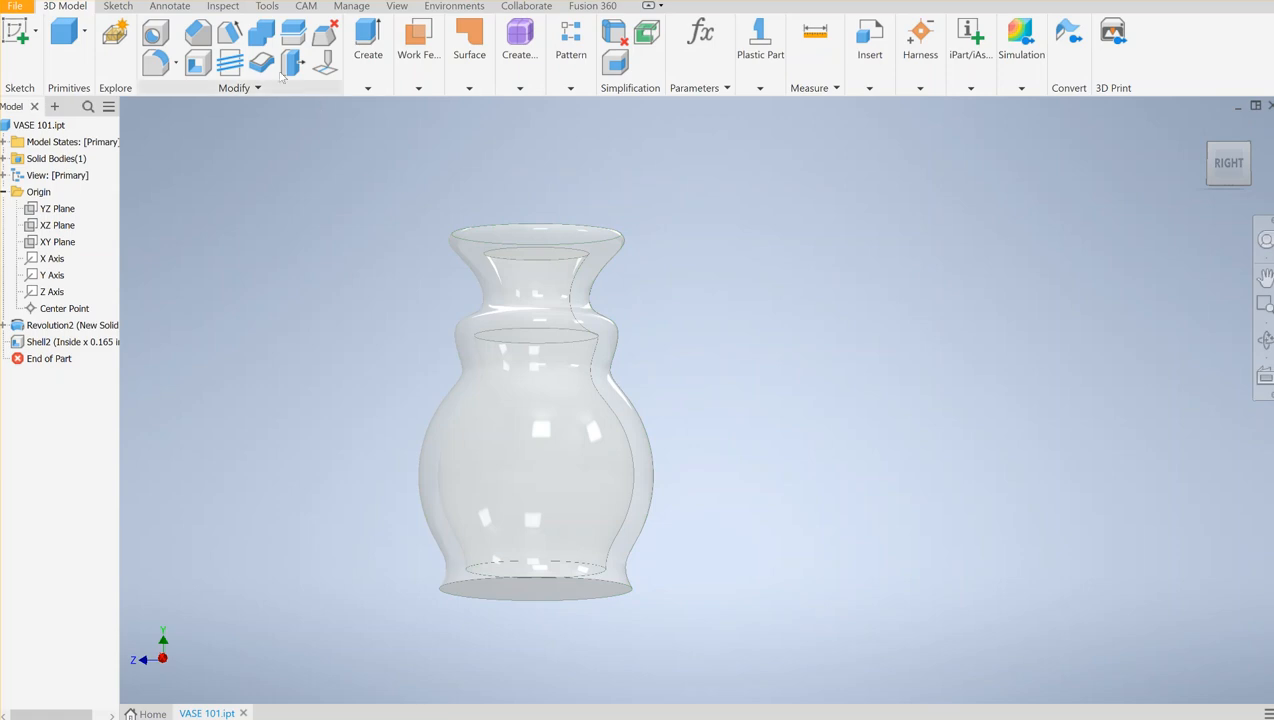
left_click(365, 45)
left_click(219, 109)
left_click(535, 260)
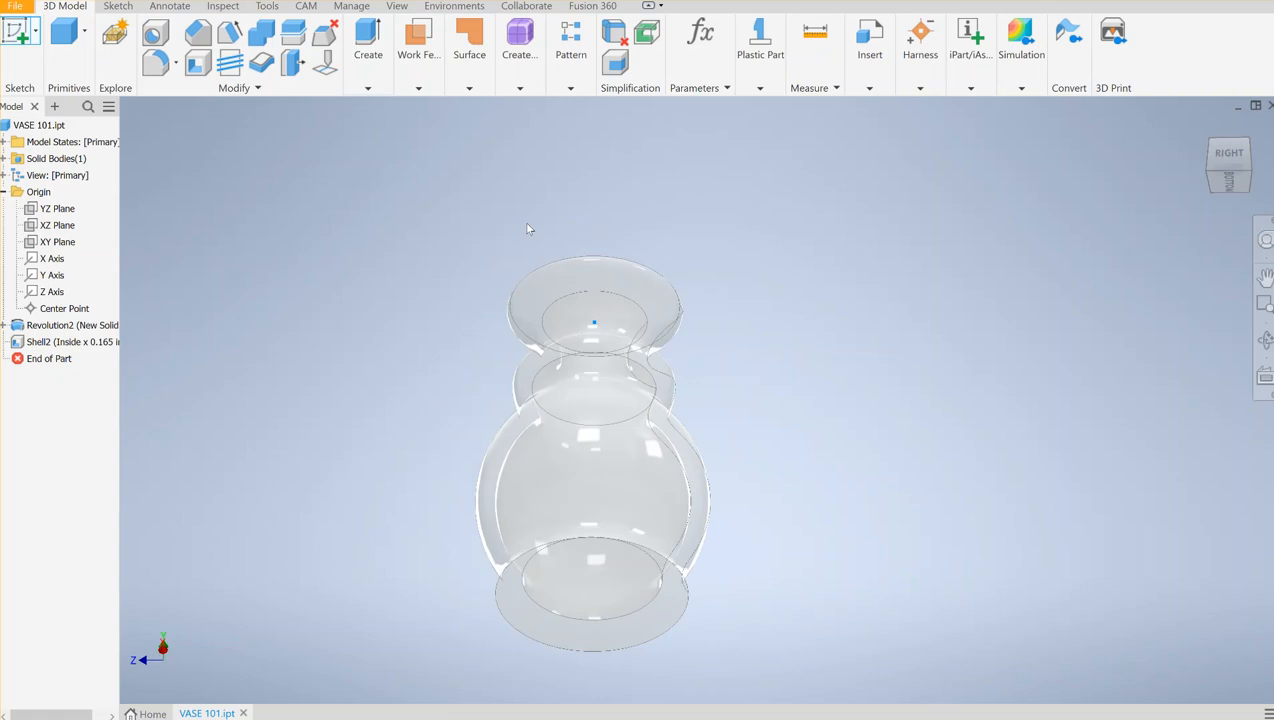
left_click(1229, 165)
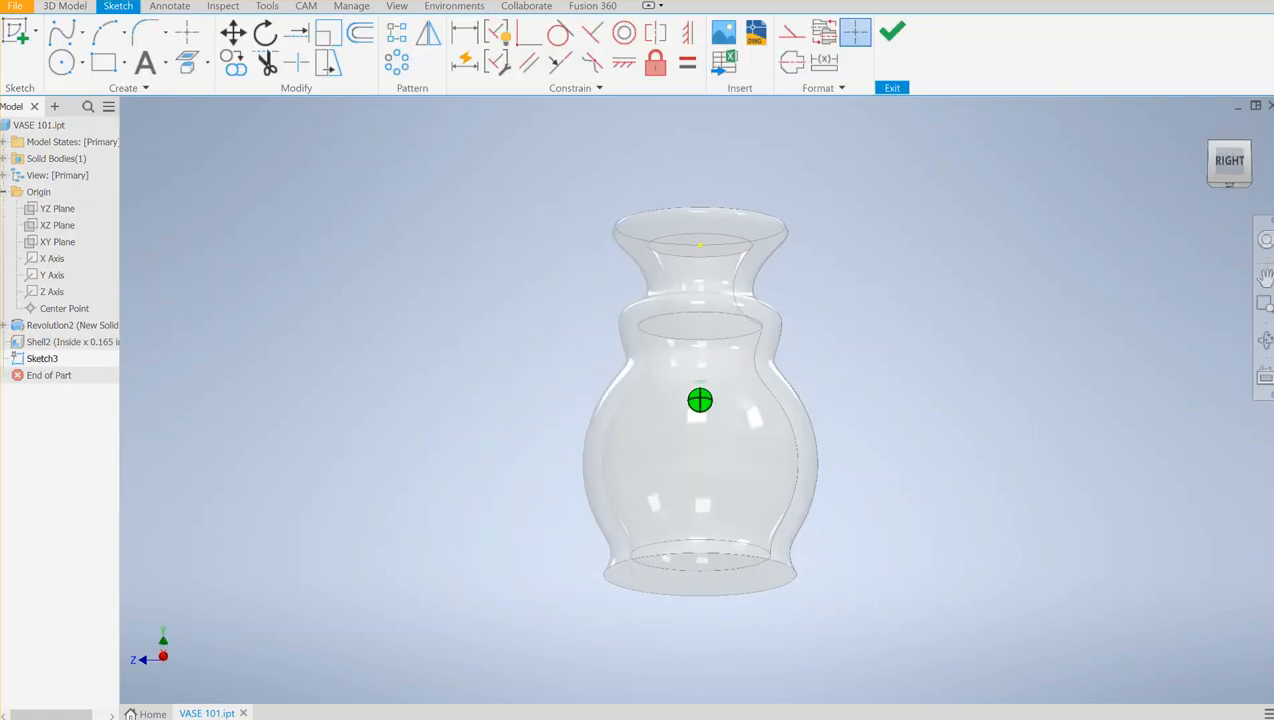
middle_click_drag(1027, 179, 839, 162)
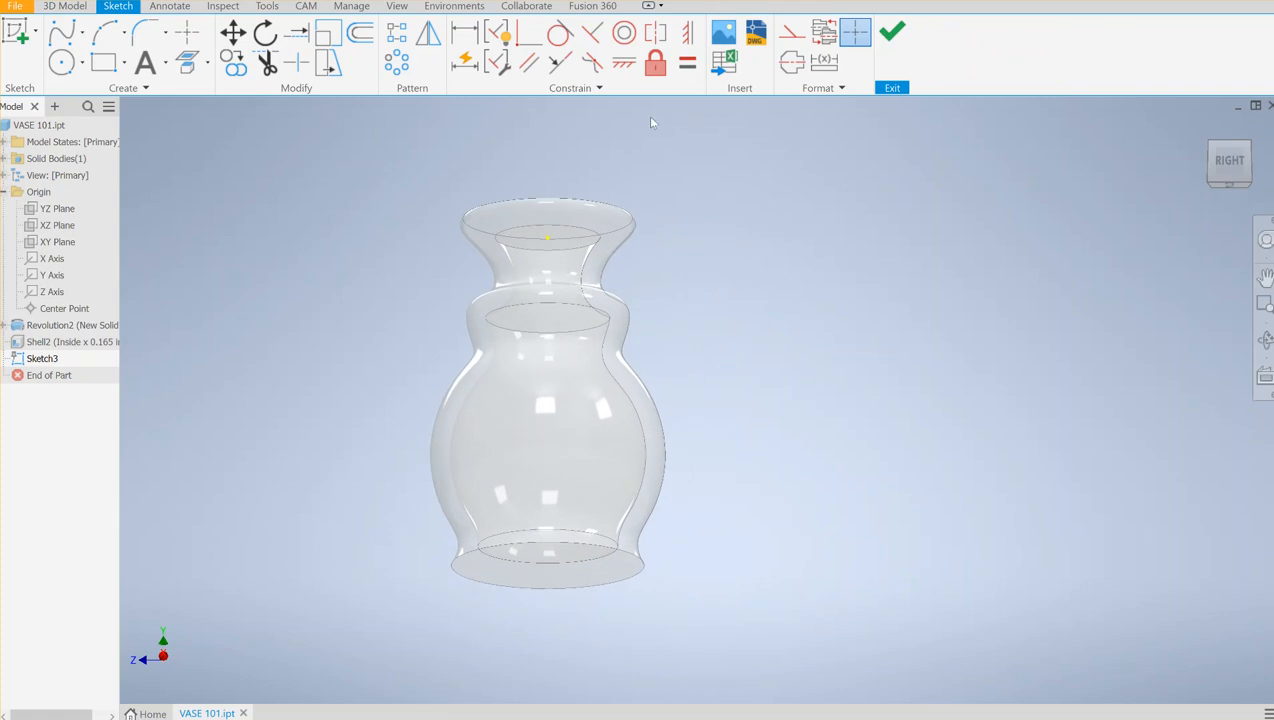
Select the cavity's upper circular edge in the sketch, finish the sketch and try to extrude it
left_click(533, 231)
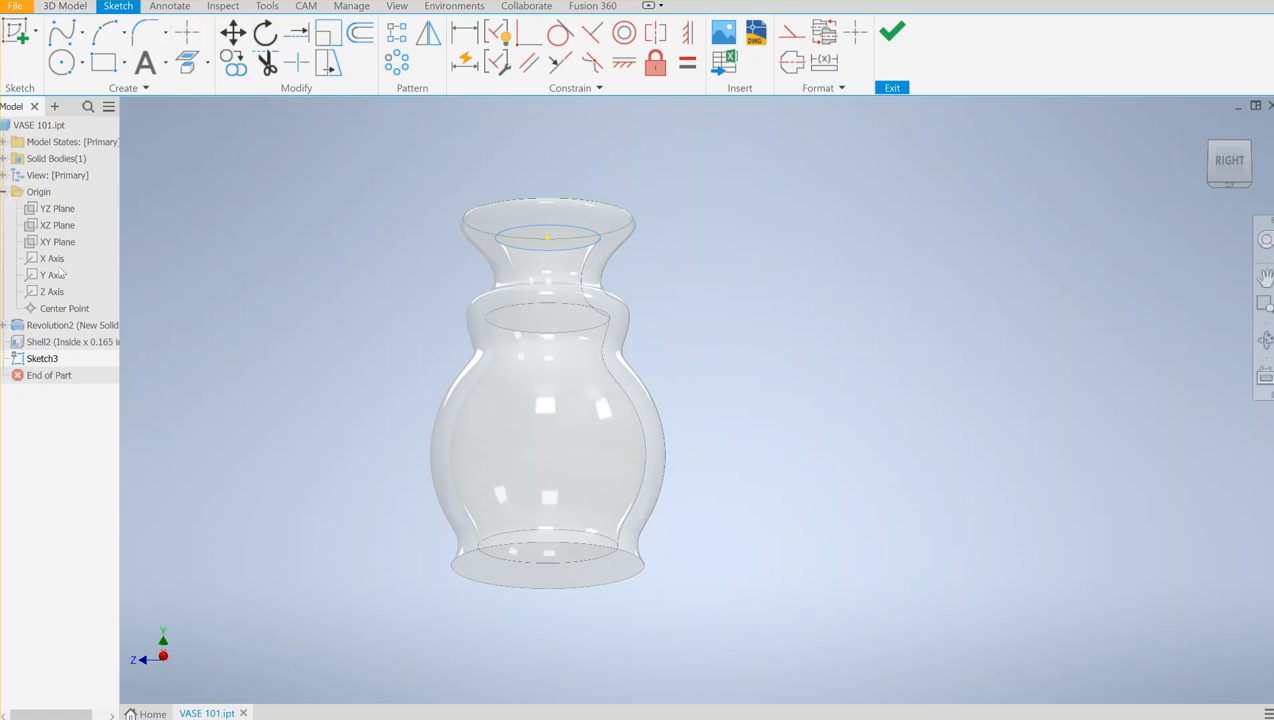
left_click(40, 358)
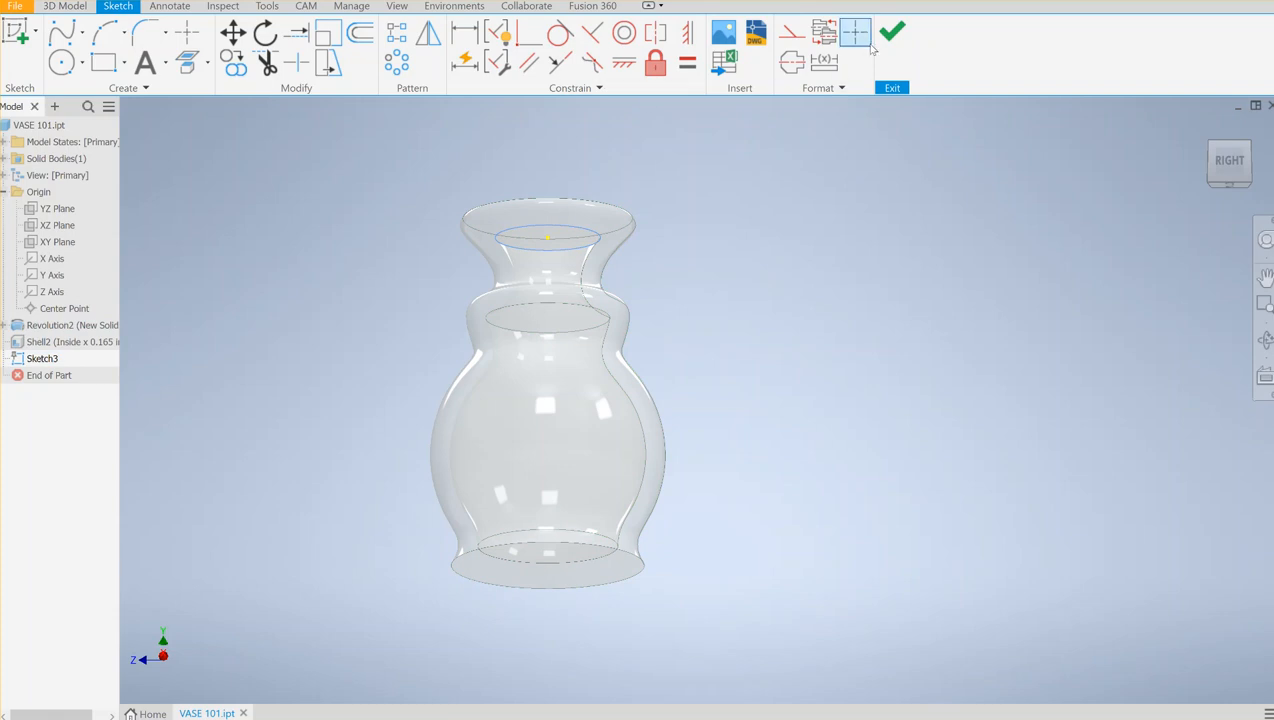
left_click(892, 32)
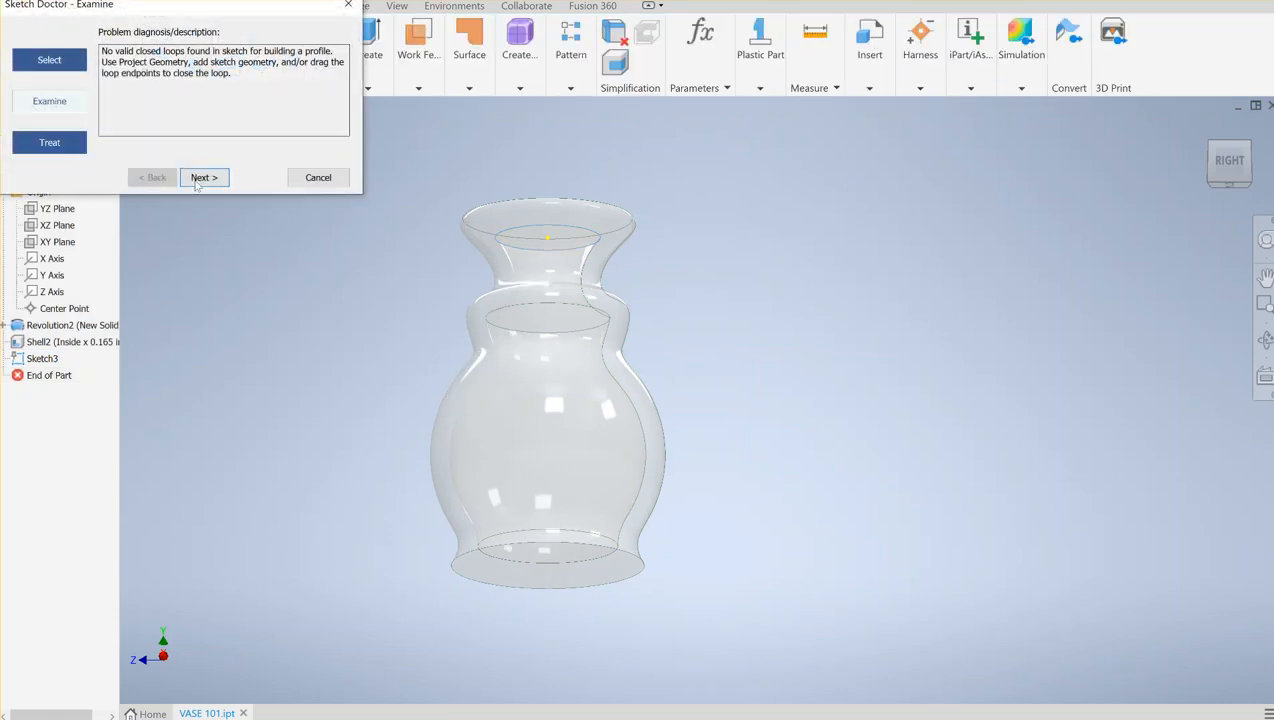
left_click(316, 178)
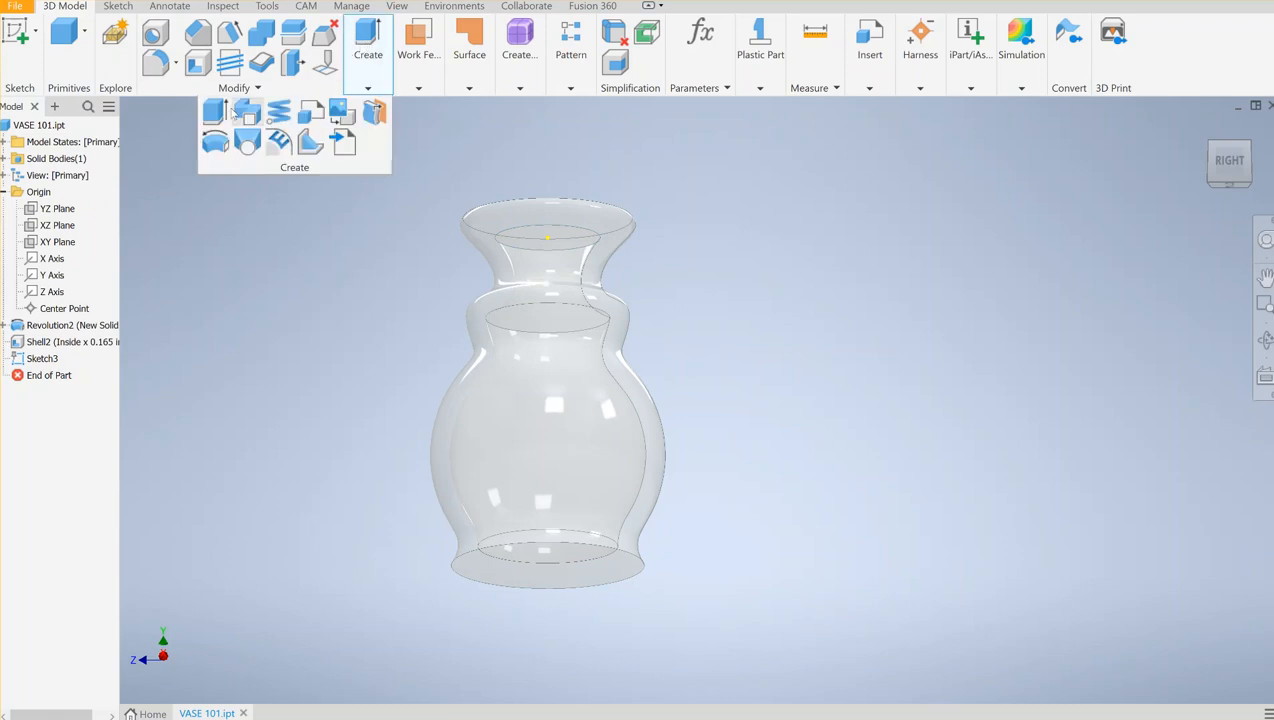
left_click(214, 116)
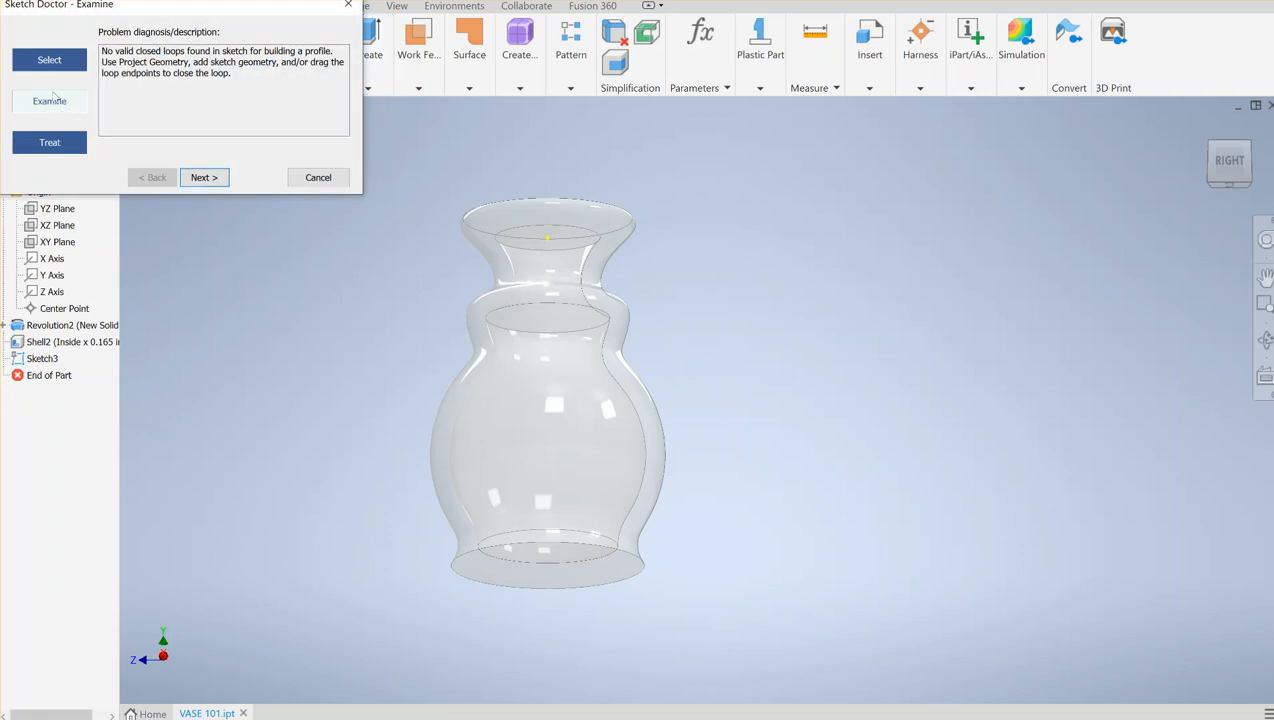
Try the Diagnose Sketch treatment, cancel the diagnosis and delete the new sketch
left_click(205, 177)
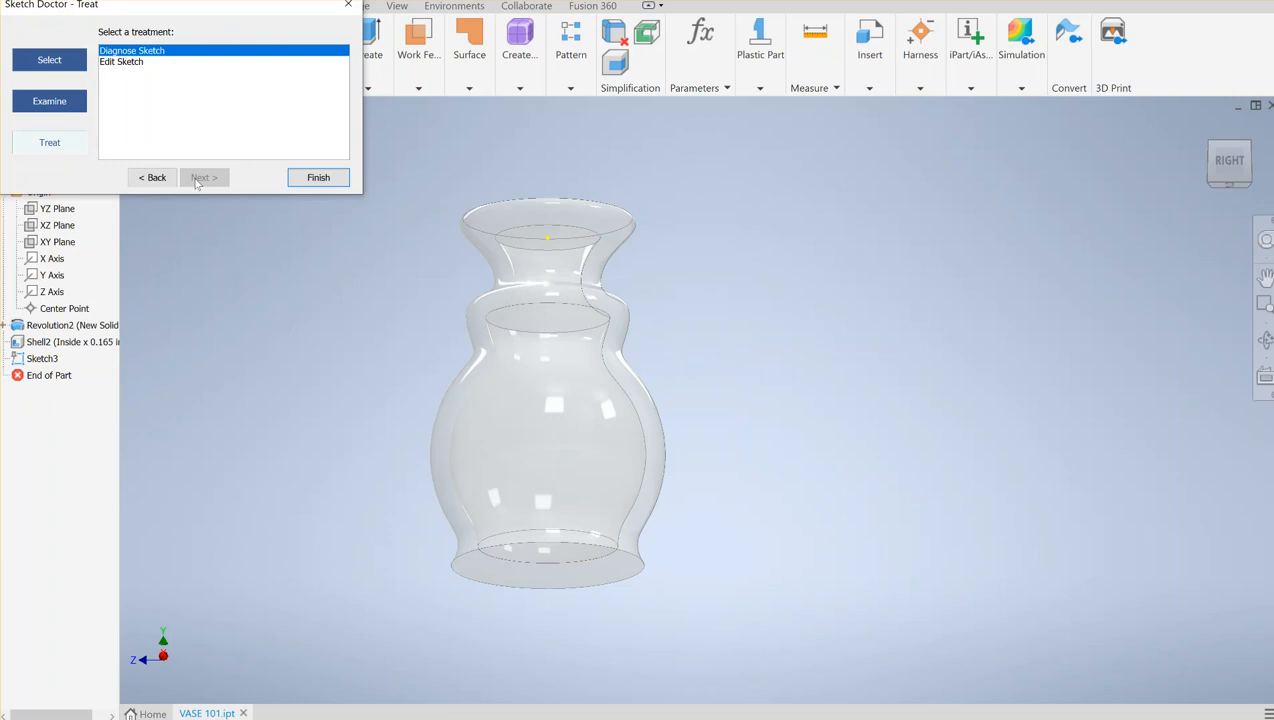
left_click(318, 178)
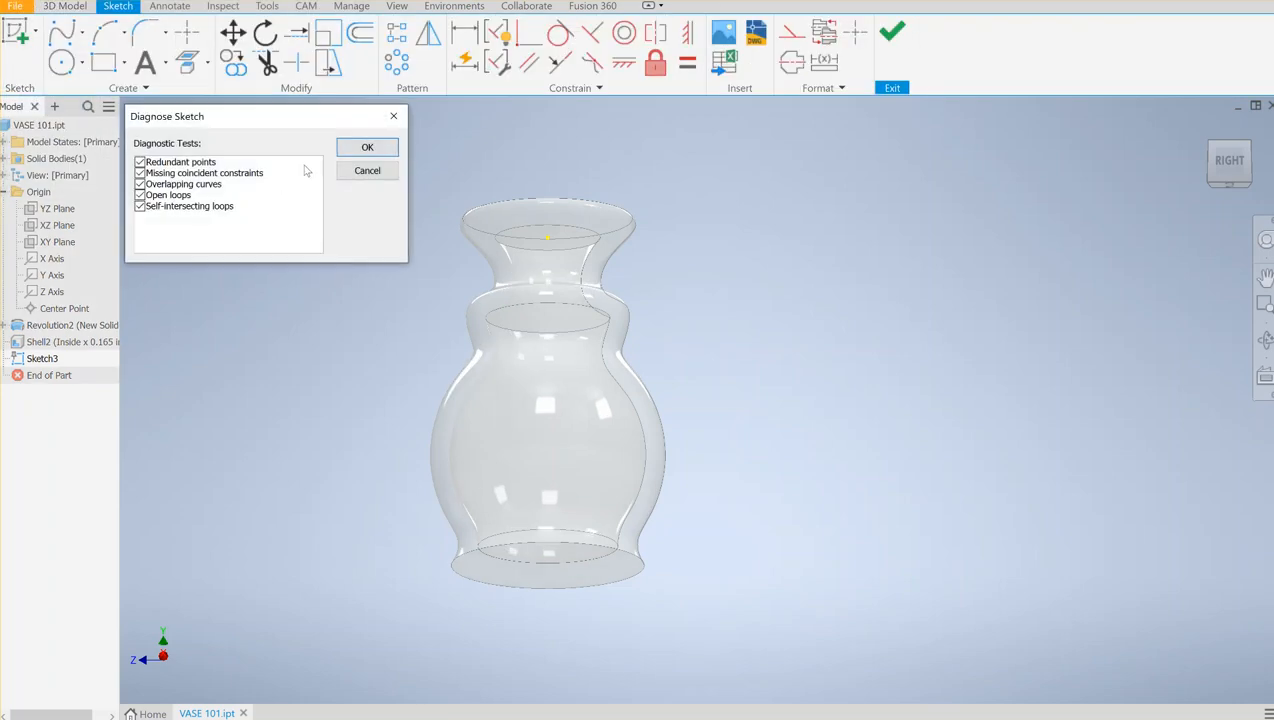
left_click(368, 171)
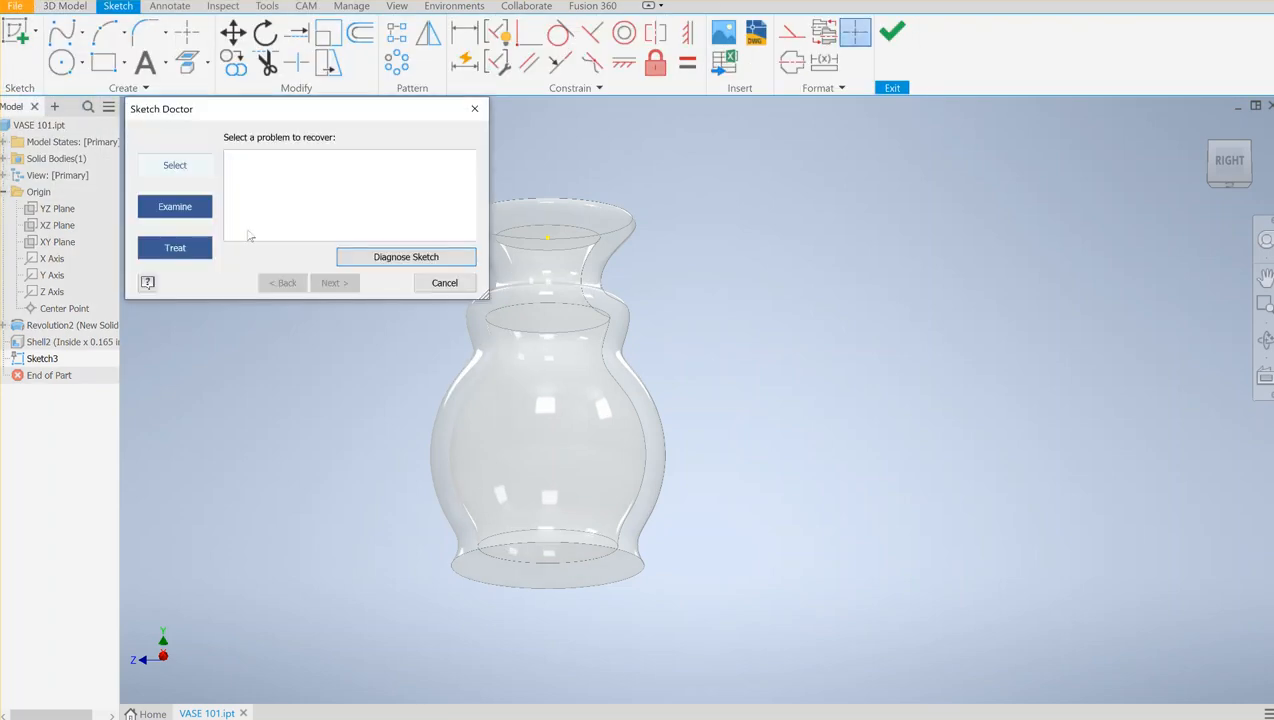
left_click(437, 283)
right_click(22, 359)
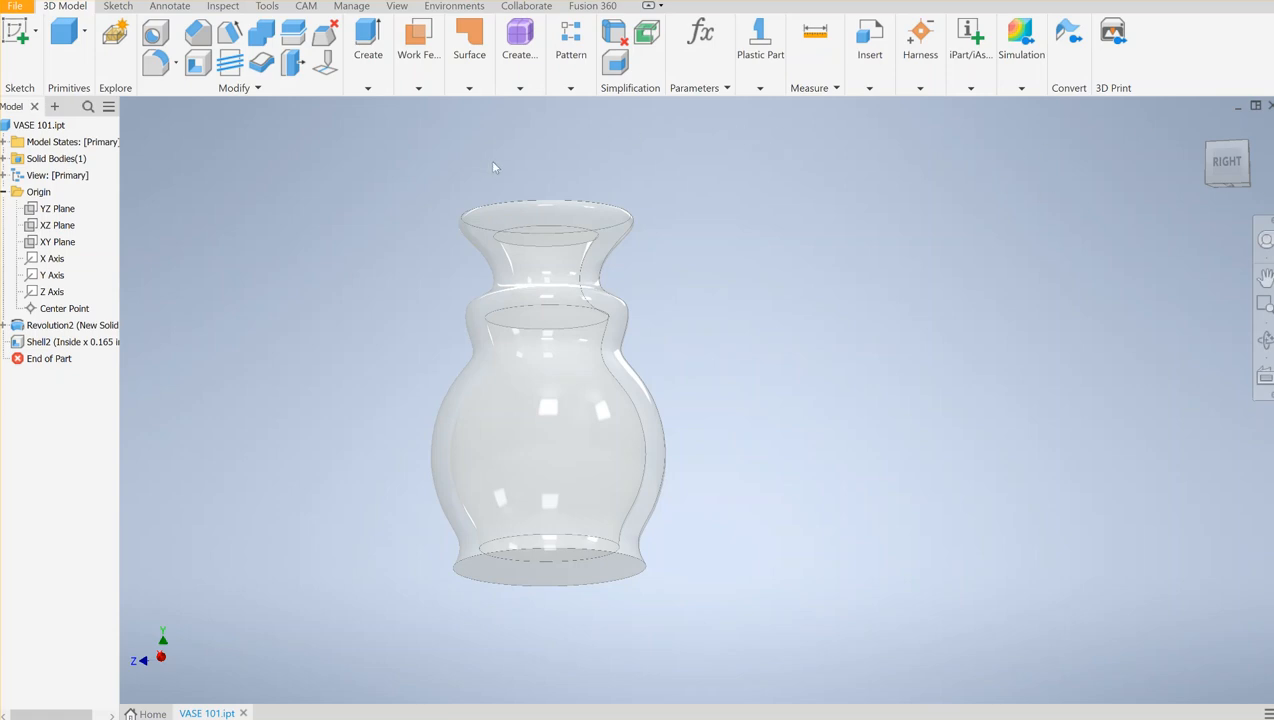
Start a Thicken as a cut and select the flat upper face of the vase's inner cavity
left_click(263, 63)
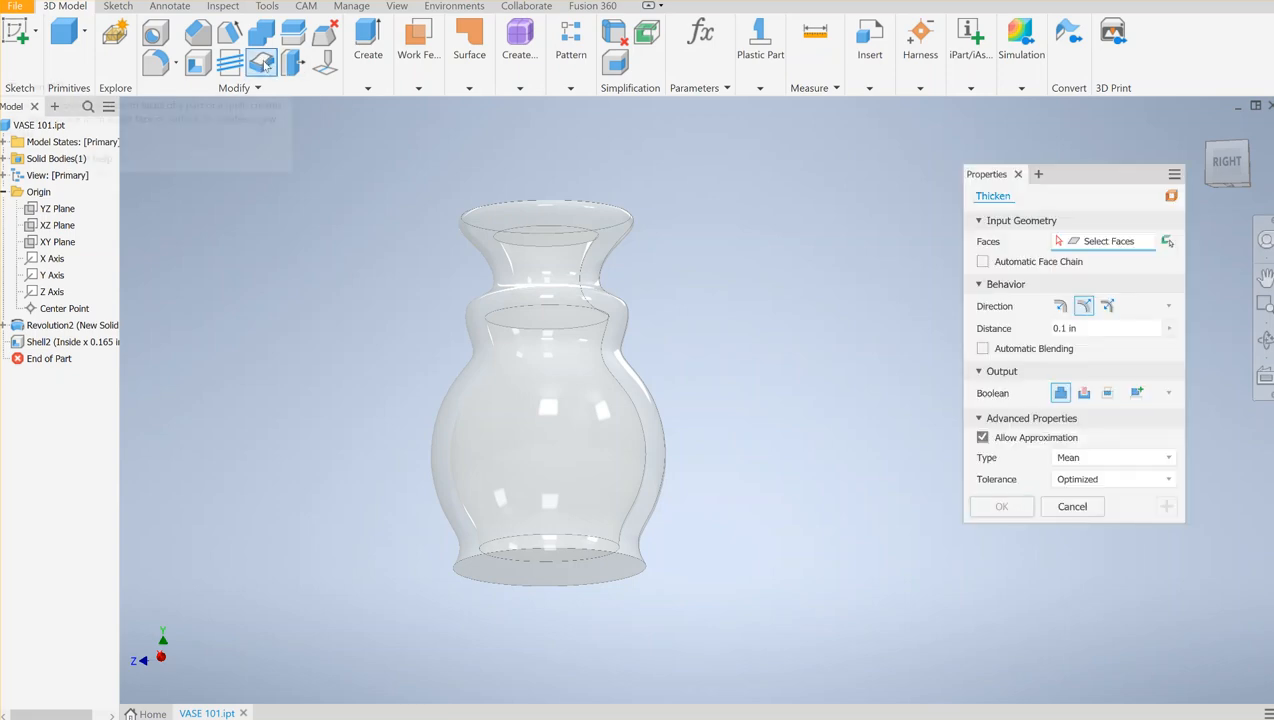
left_click(1084, 395)
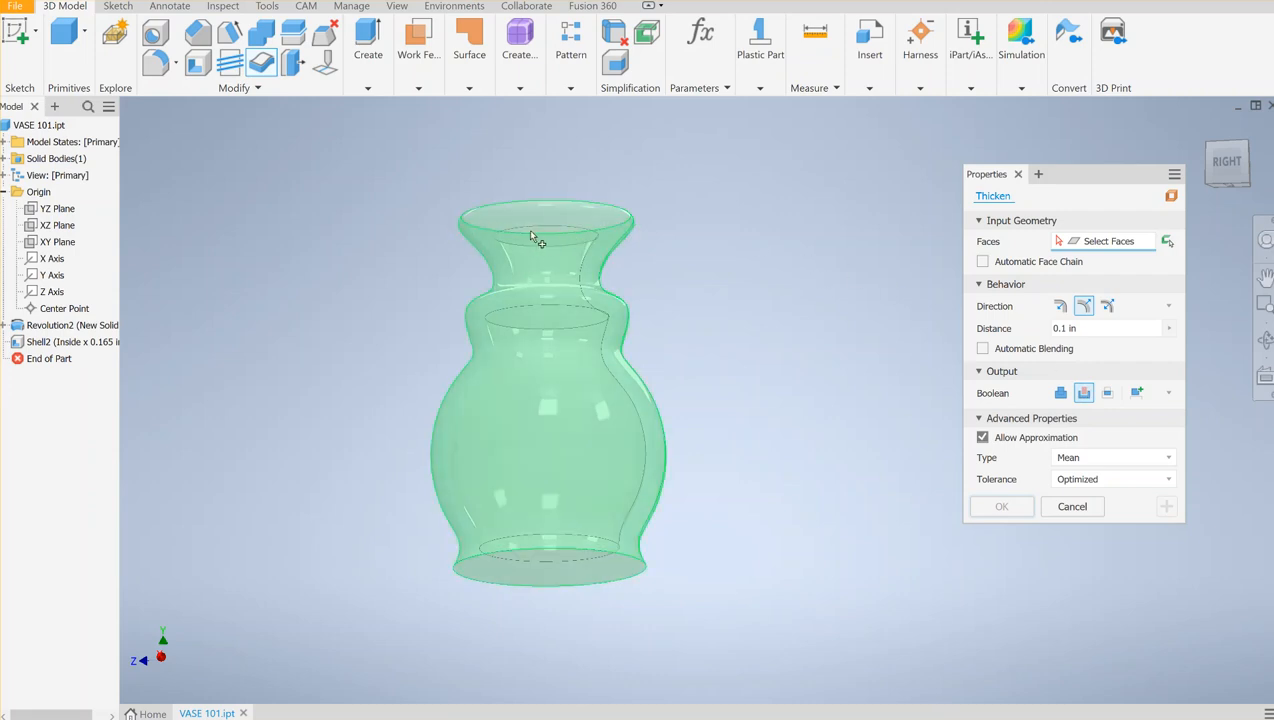
scroll(562, 234, "down", 5)
scroll(562, 234, "up", 9)
middle_click_drag(563, 236, 592, 345)
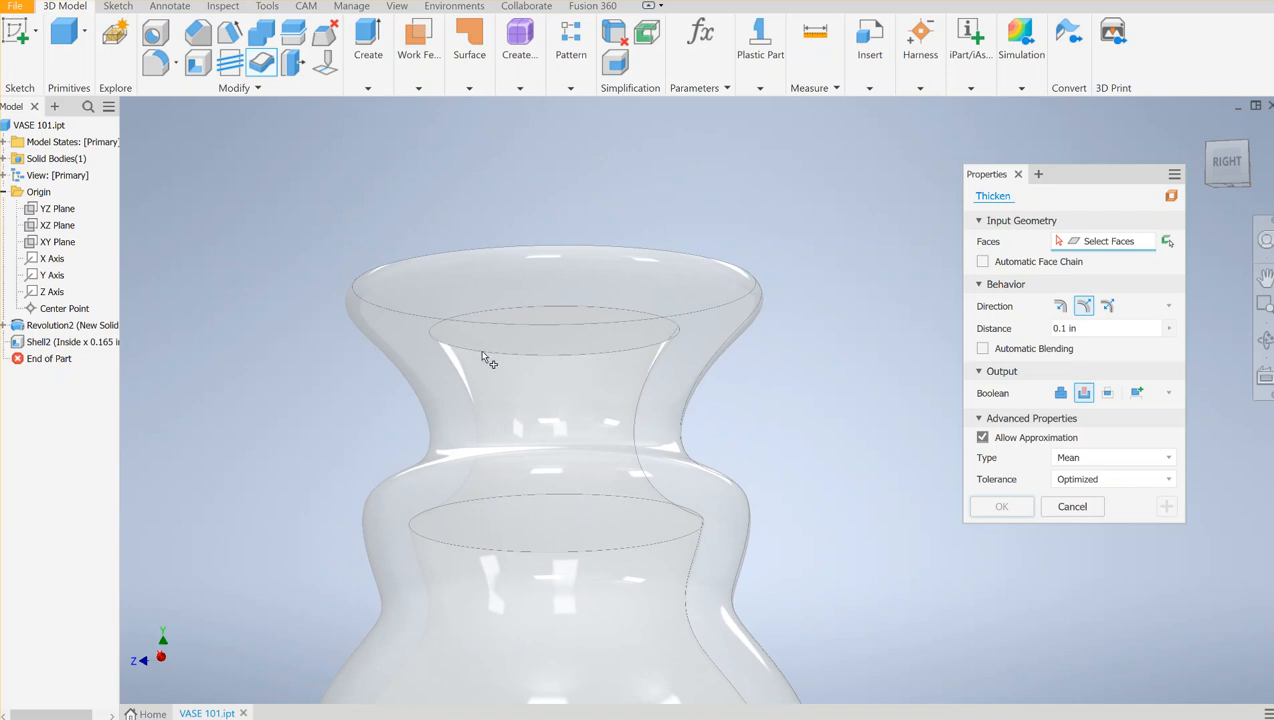
left_click_drag(281, 288, 852, 384)
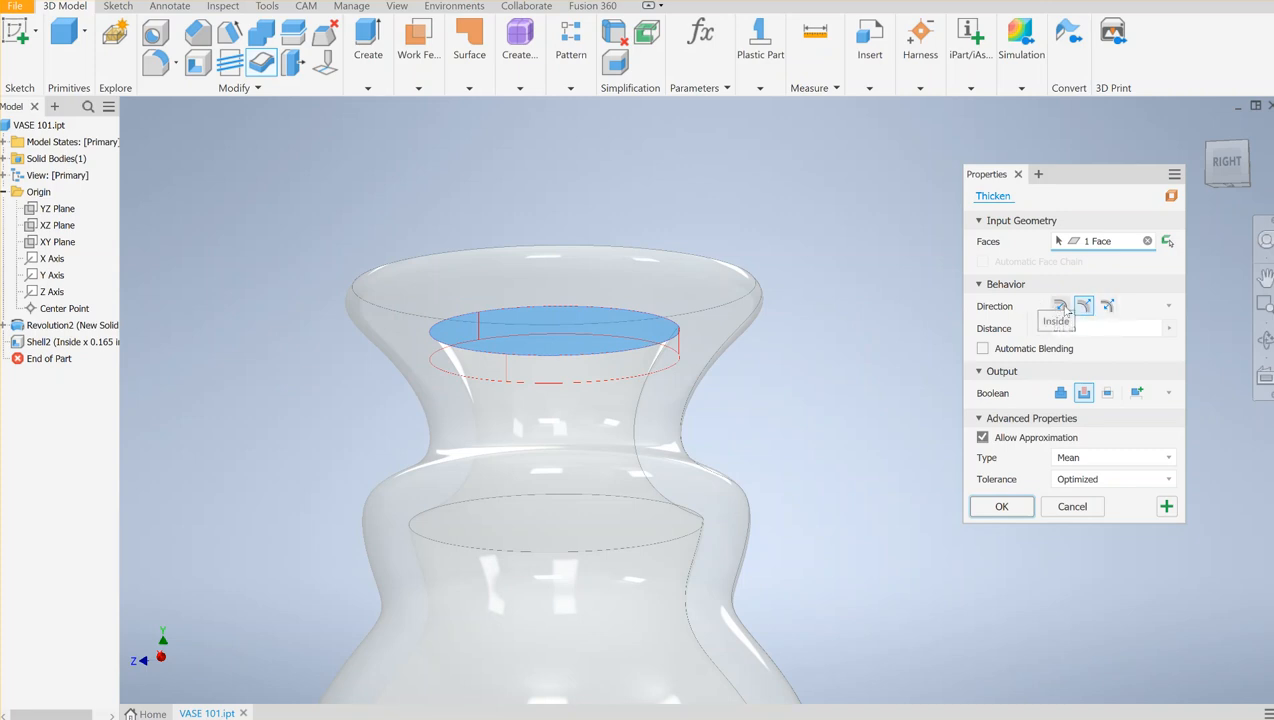
Set the cut's direction to Inside and its distance to 0.17 in, and apply it to open the vase's mouth
left_click(1059, 307)
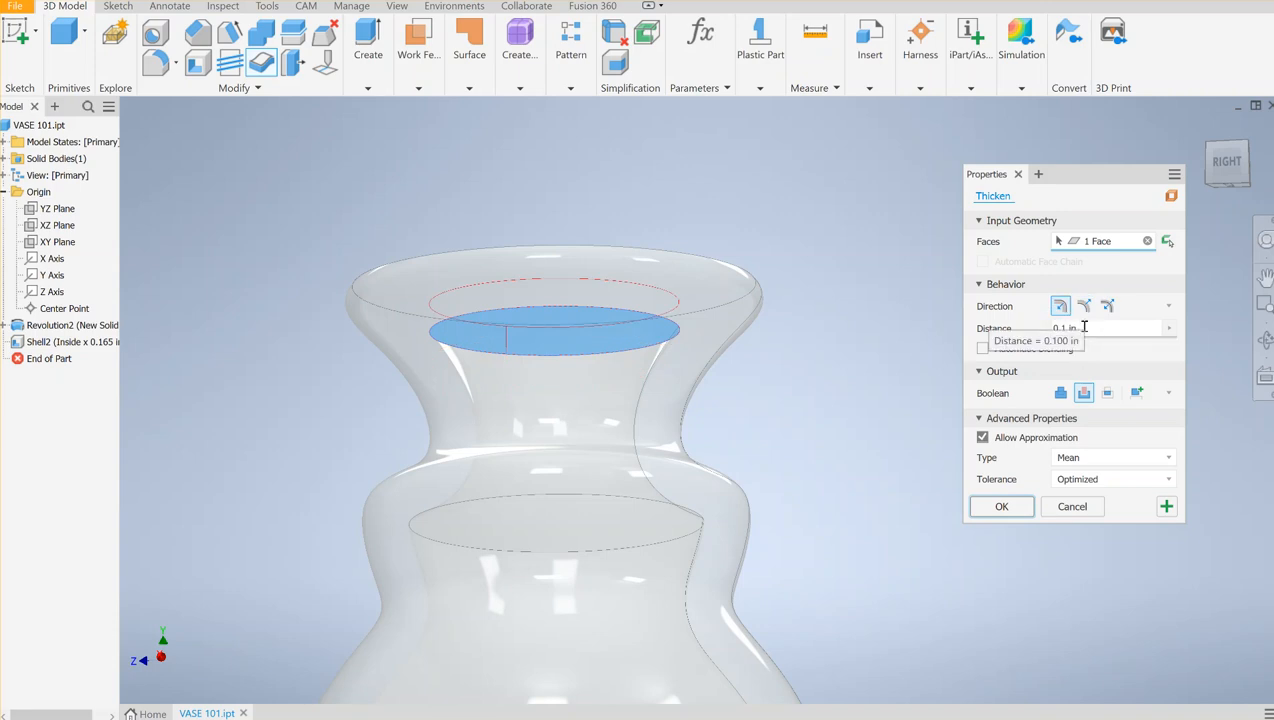
left_click(1074, 327)
double_click(1074, 327)
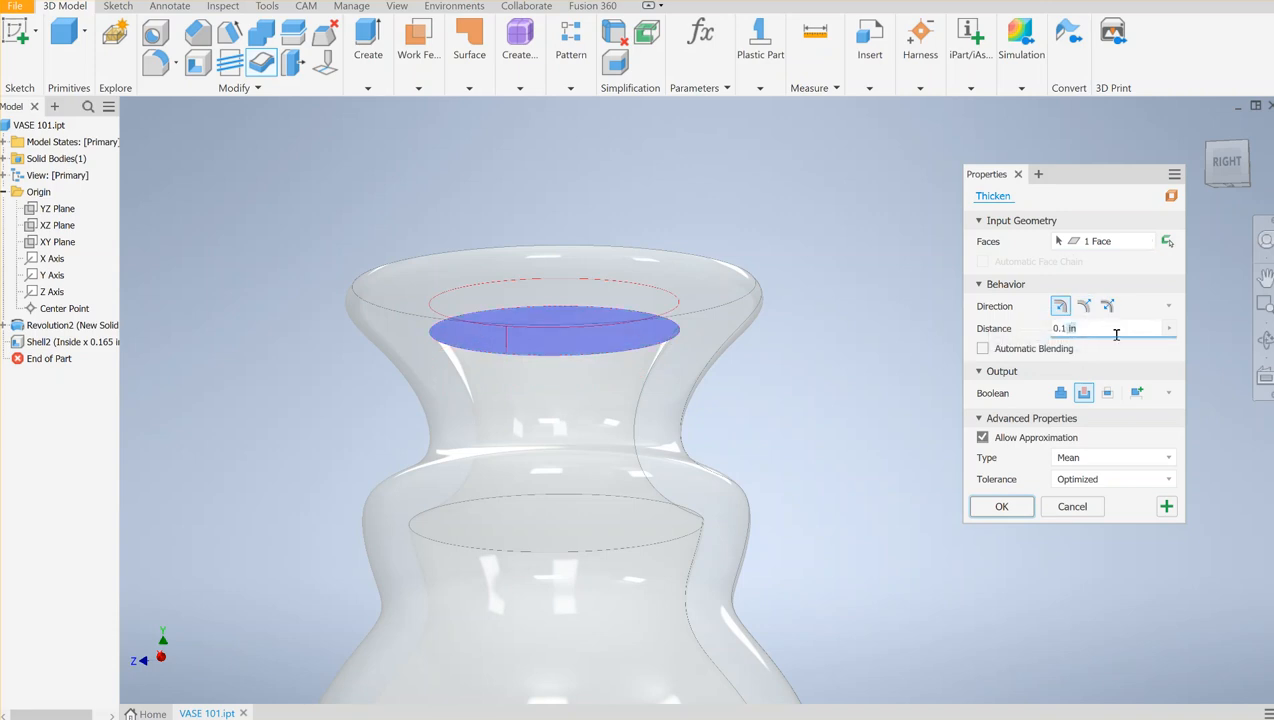
key("BackSpace")
key("BackSpace")
type("65")
key("BackSpace")
key("BackSpace")
type("7")
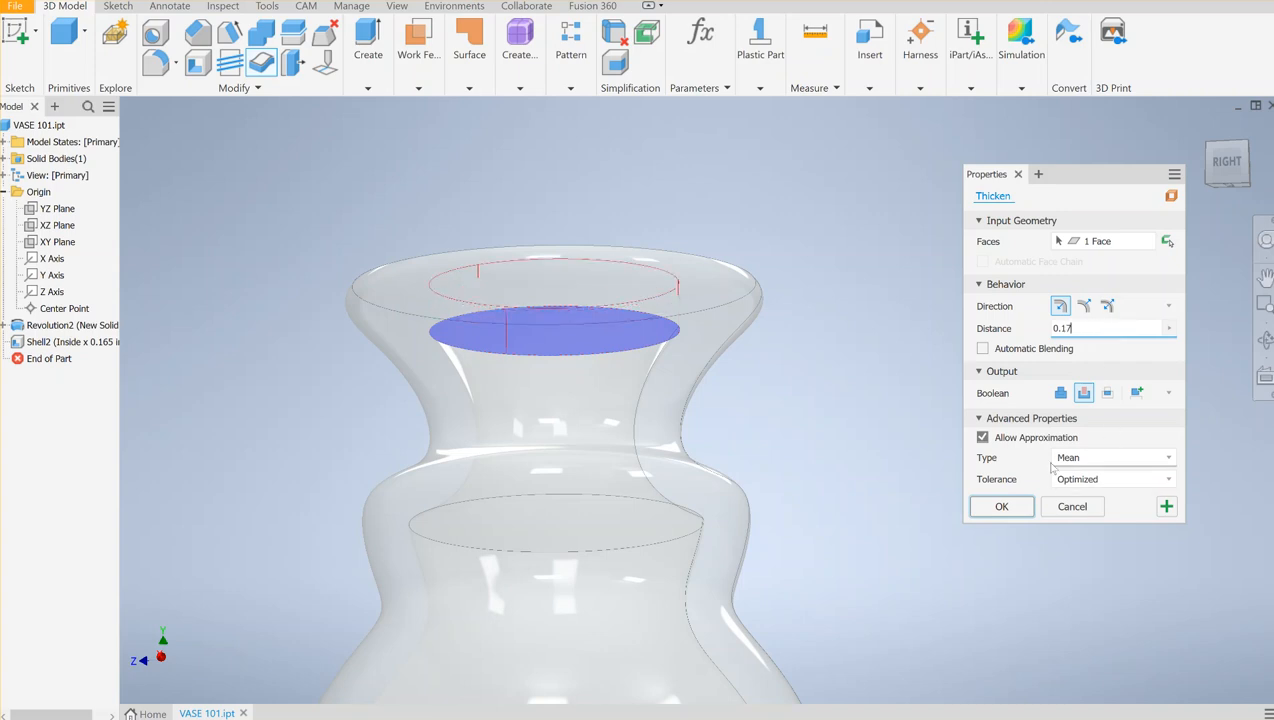
left_click(1002, 508)
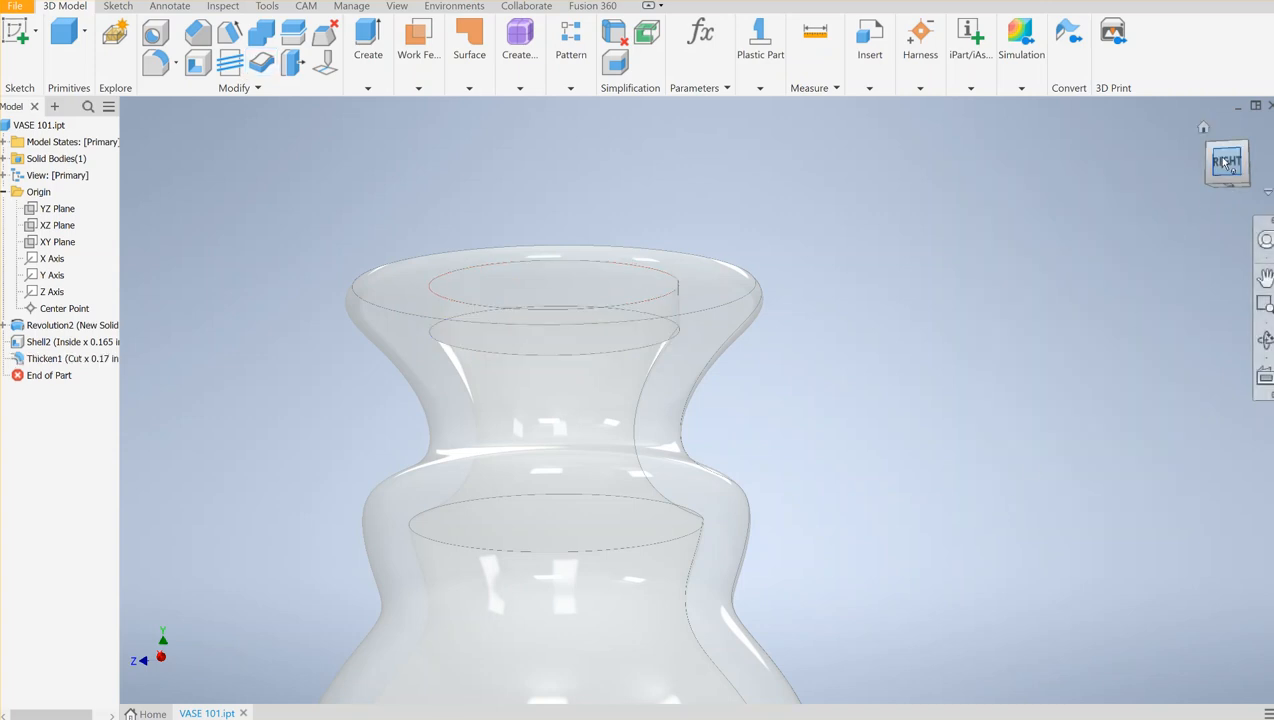
Fillet the inner circular edge of the vase's mouth with a 0.125 in radius
left_click_drag(1219, 190, 1214, 227)
scroll(1090, 229, "down", 3)
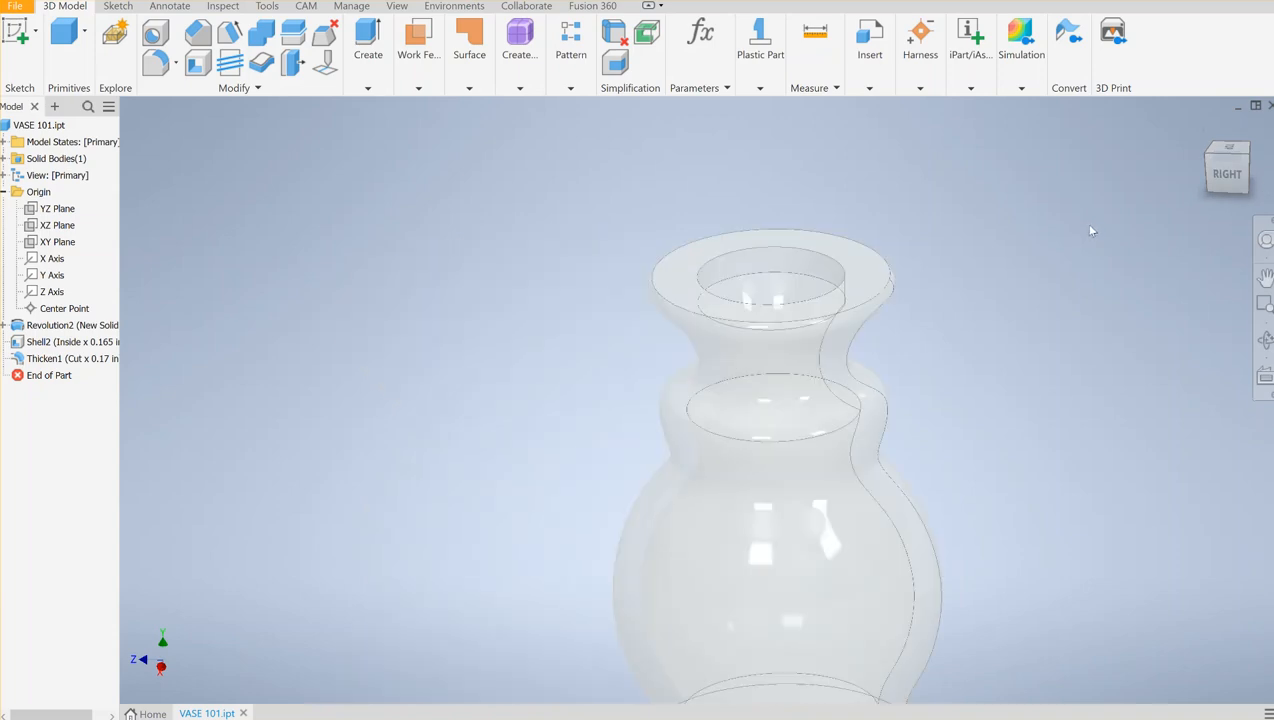
middle_click_drag(1090, 229, 1004, 178)
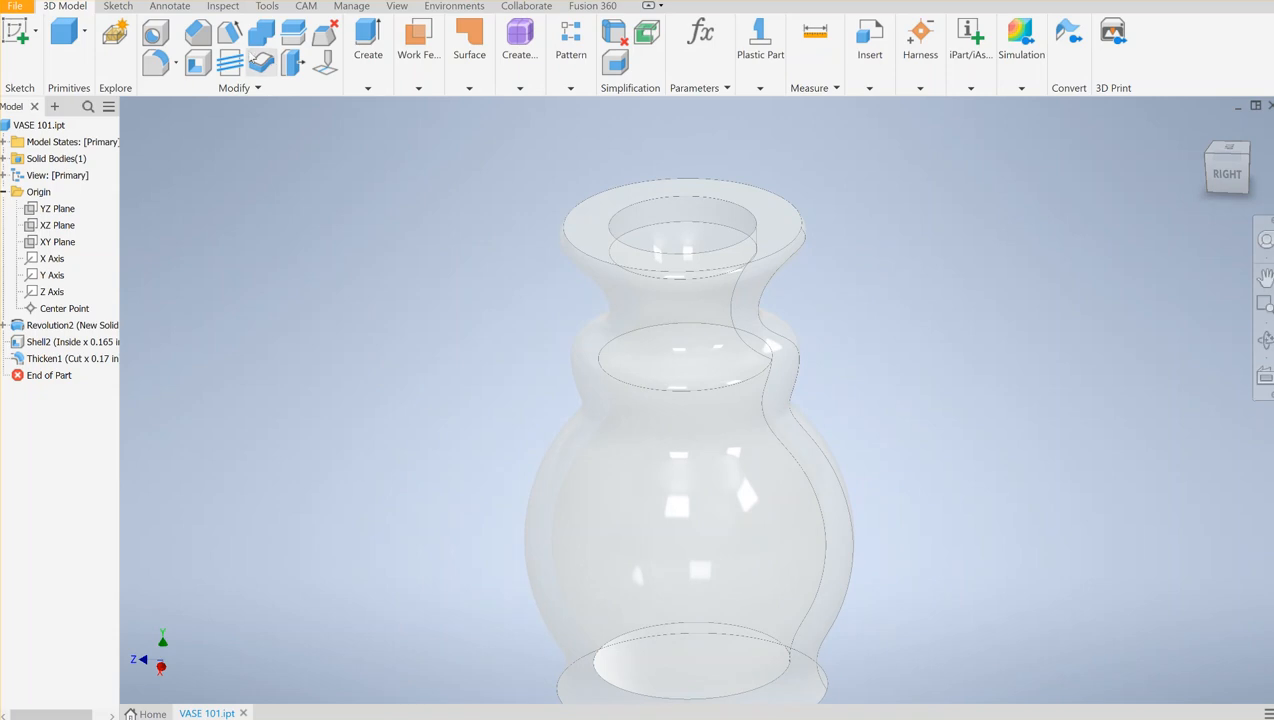
left_click(158, 64)
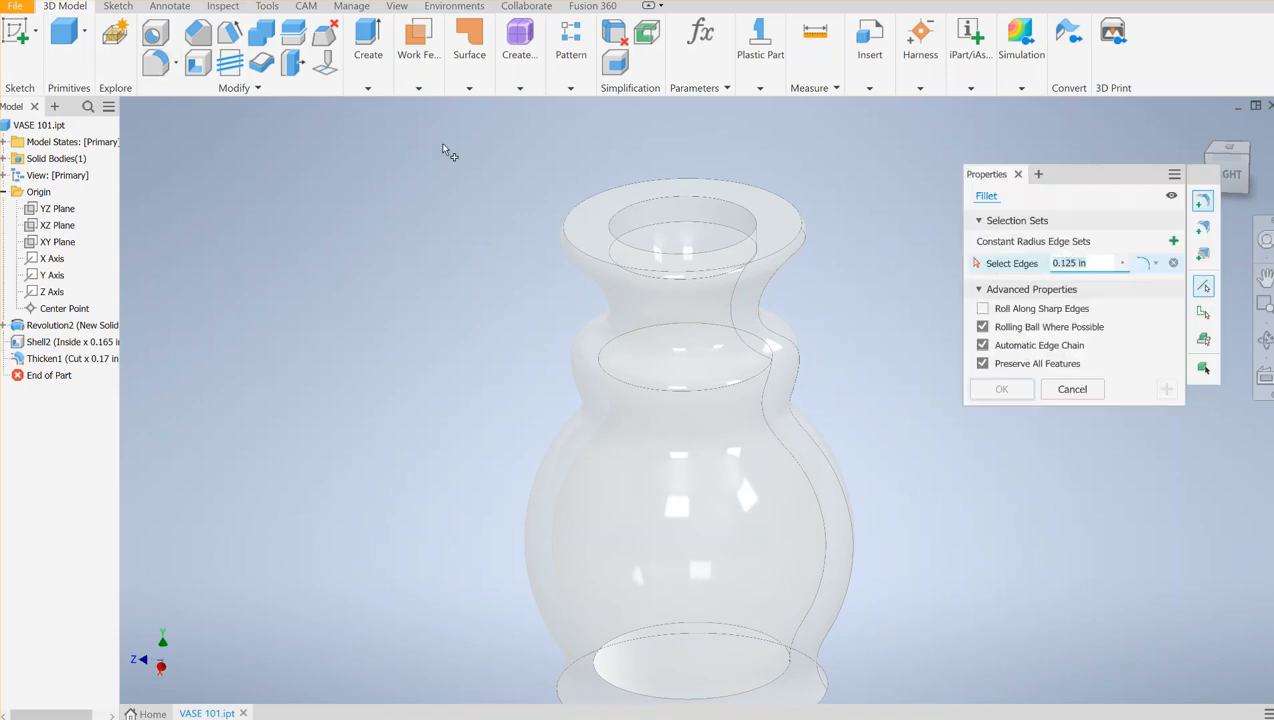
left_click(637, 208)
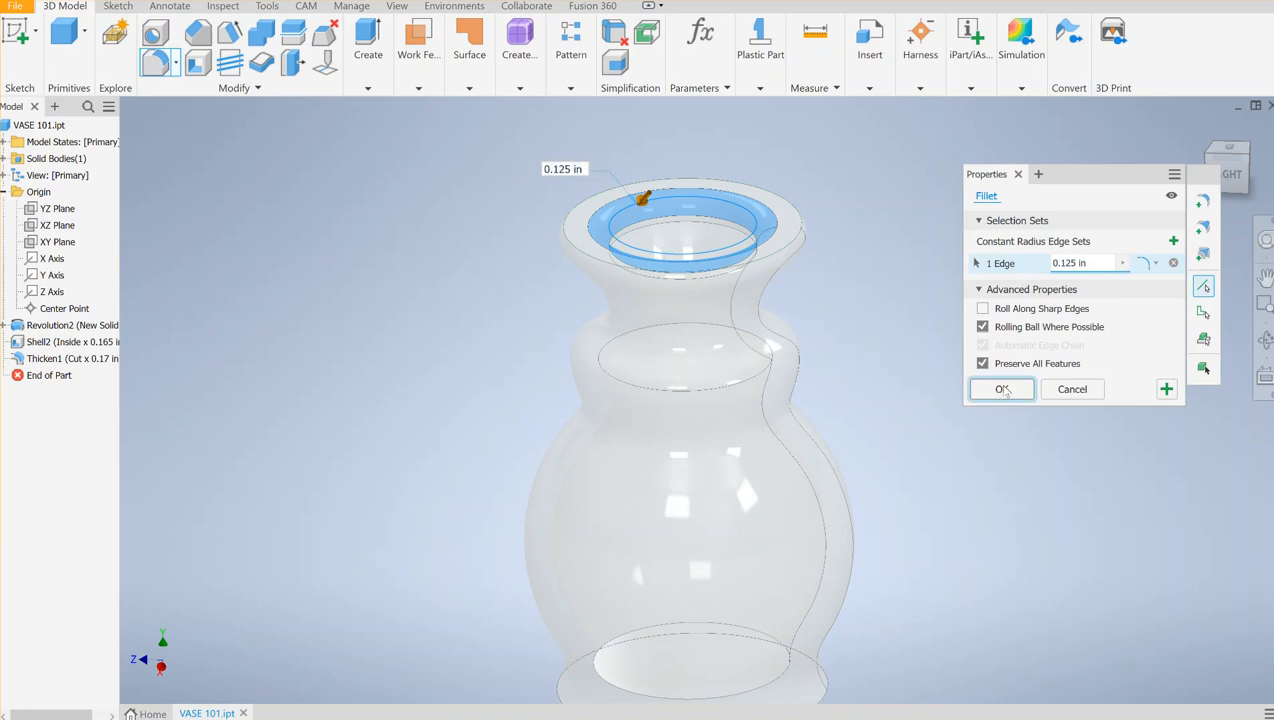
left_click(1001, 390)
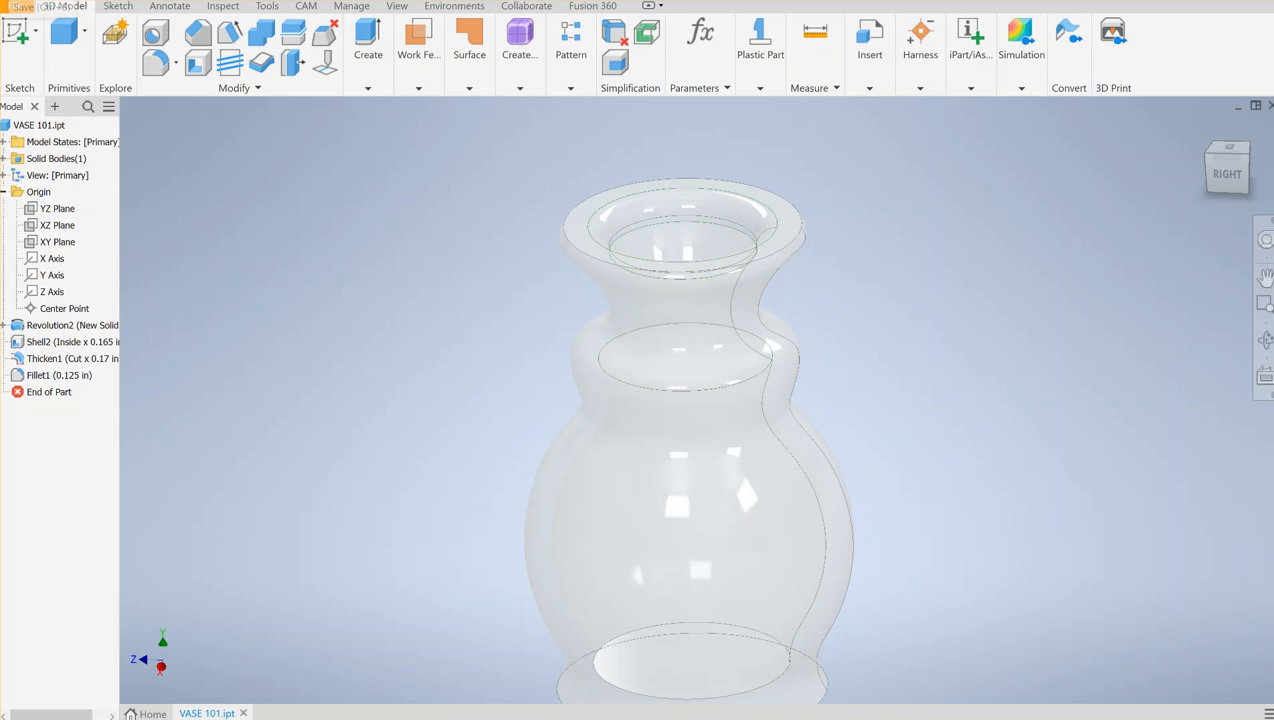
Try to save the part as VASE 101.ipt in My Drive, replacing the existing file
left_click(12, 7)
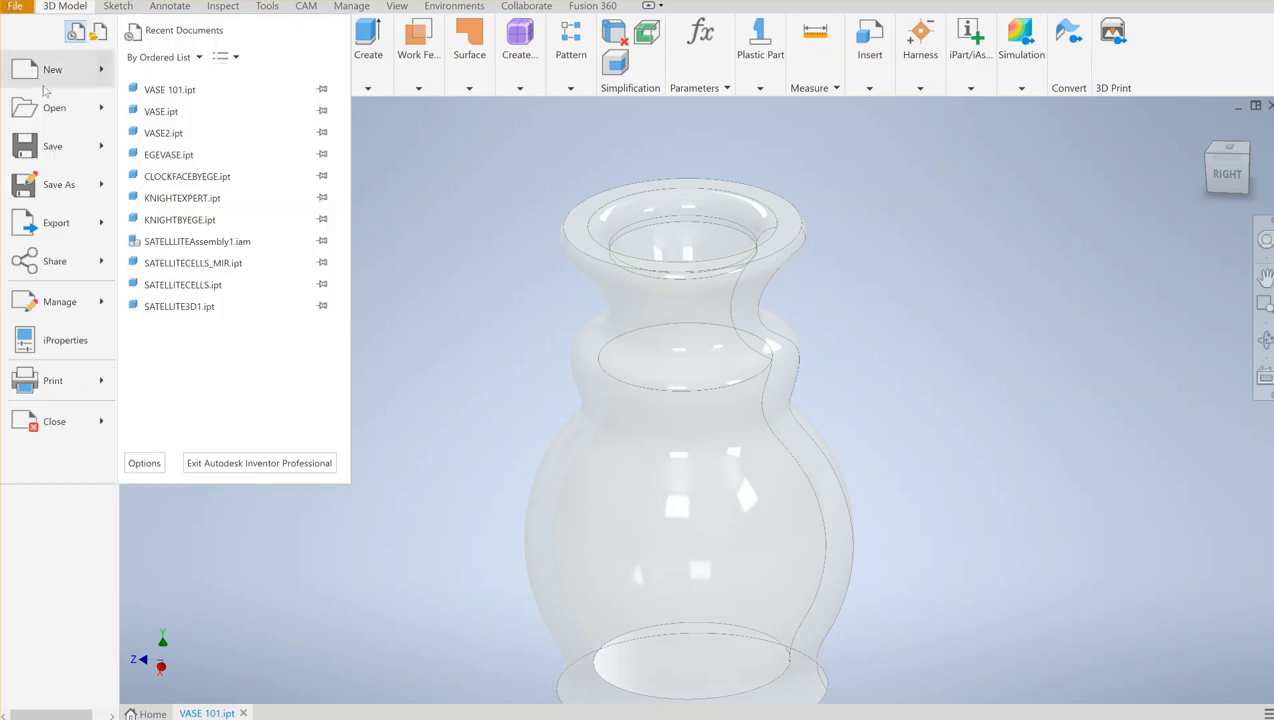
left_click(67, 195)
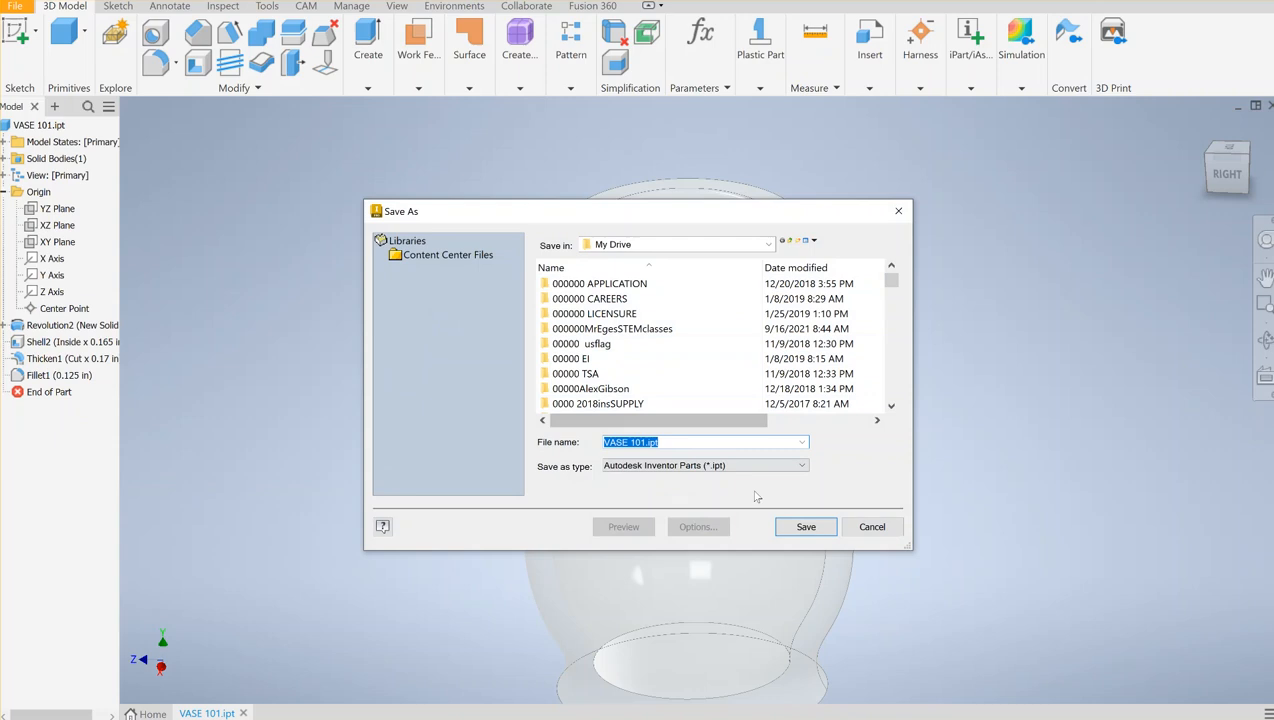
left_click(806, 527)
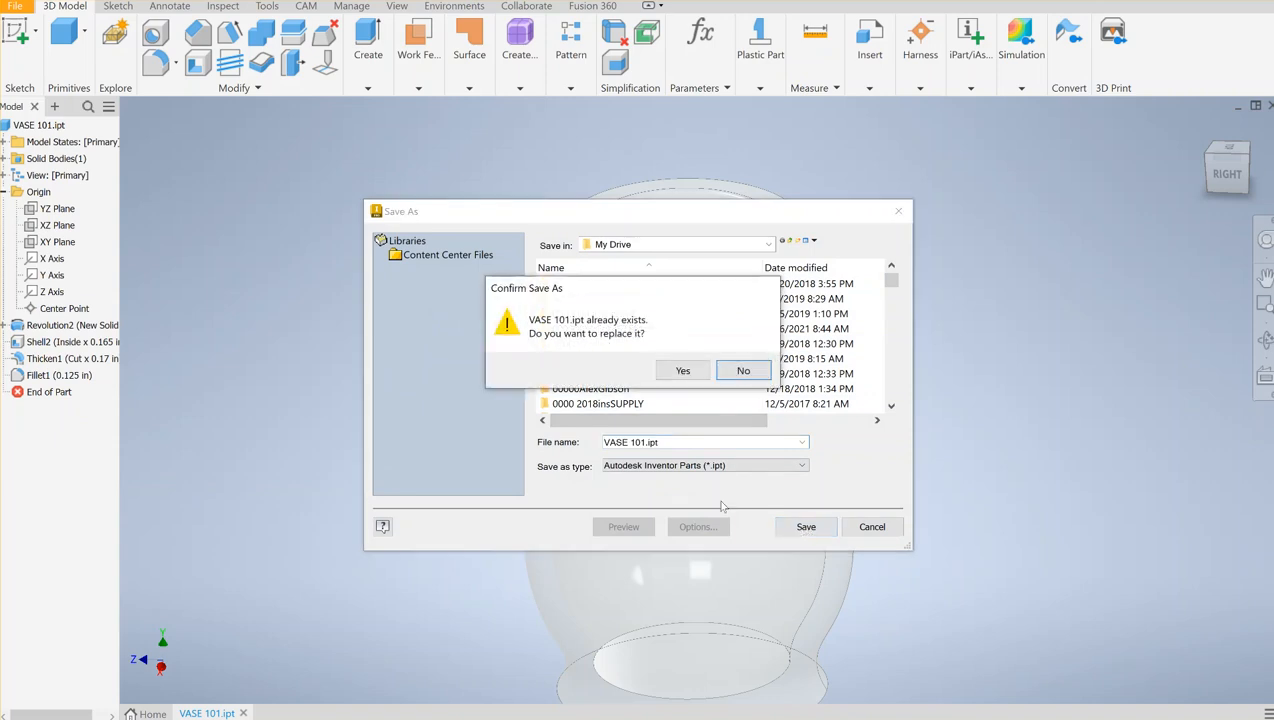
left_click(682, 371)
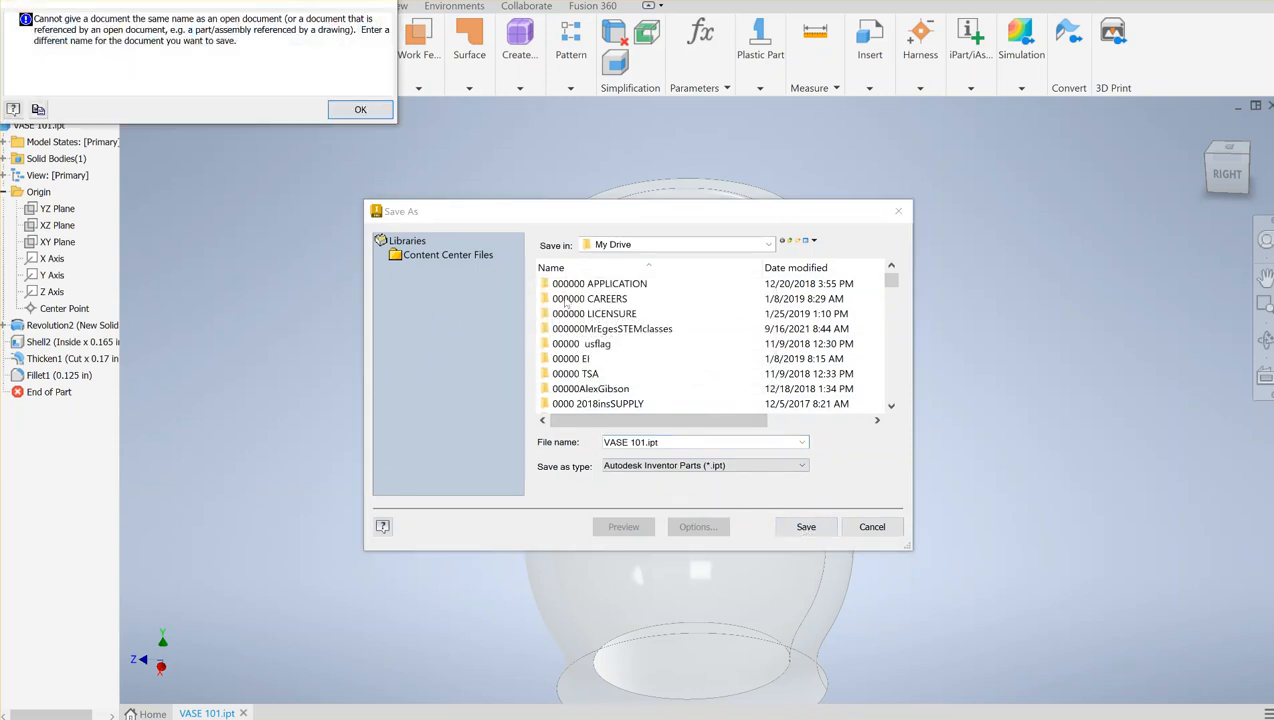
left_click(360, 109)
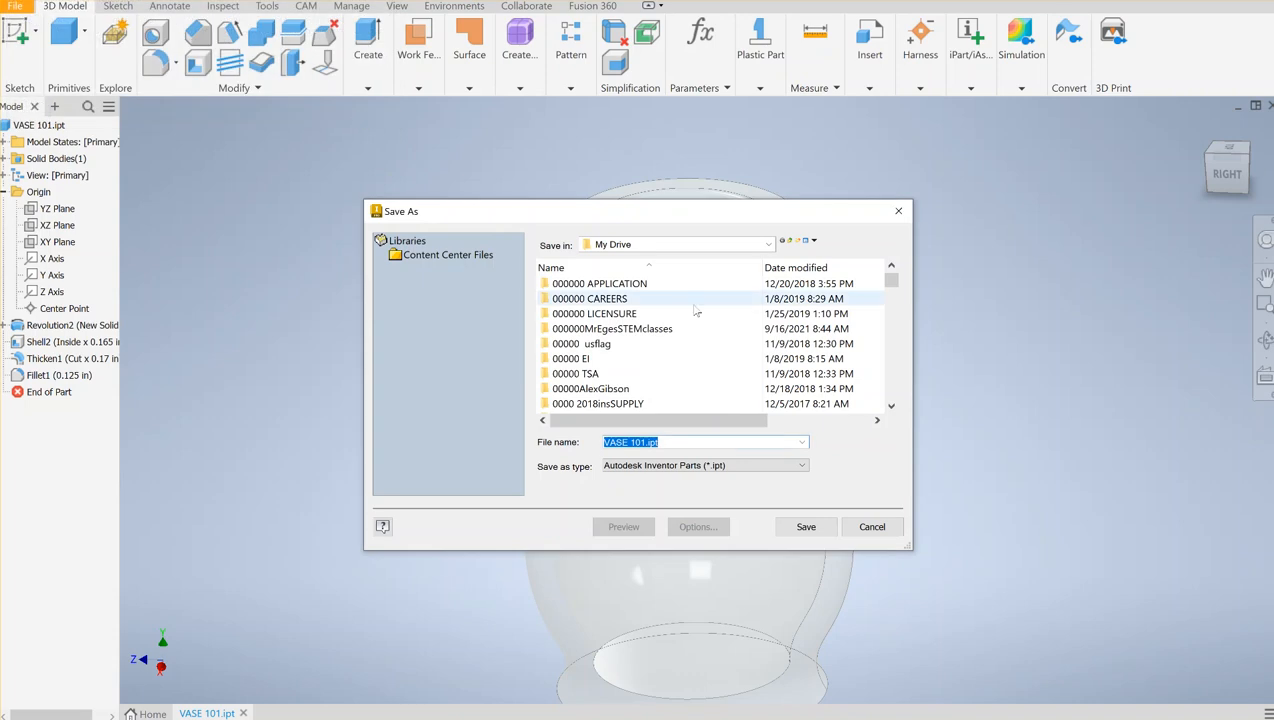
left_click(898, 211)
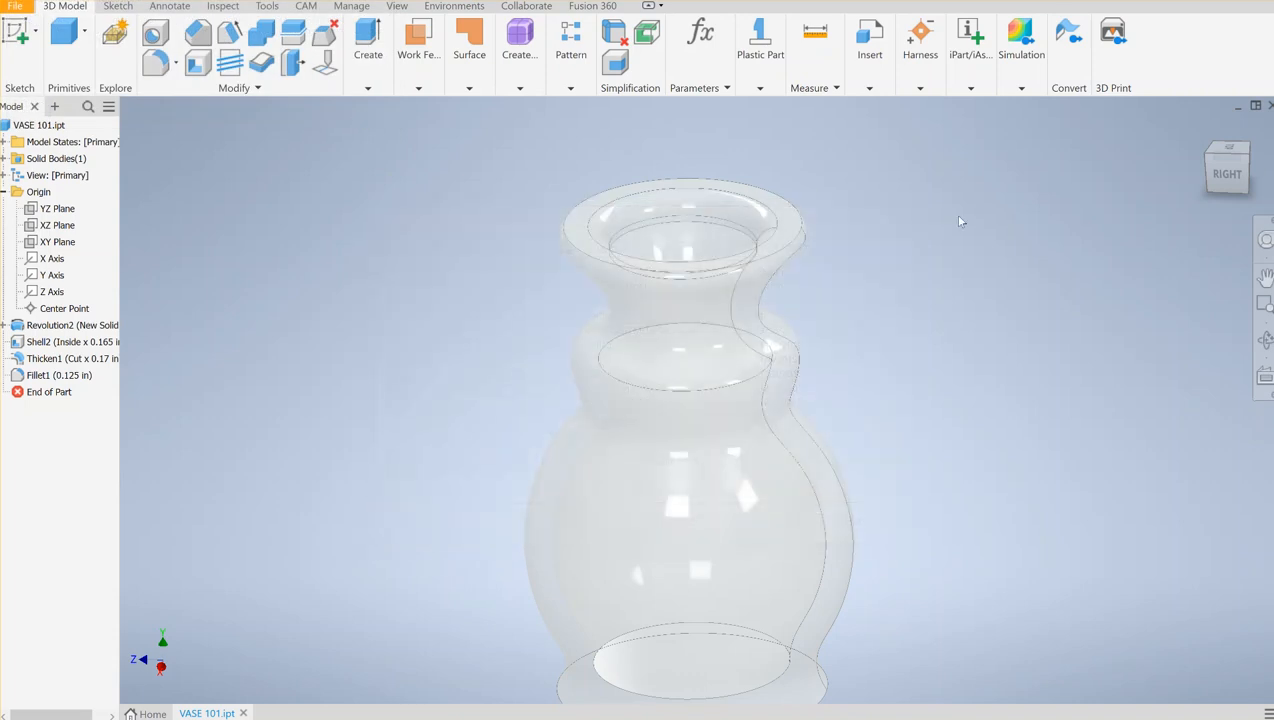
Start a new sketch on the flat underside of the vase's base
scroll(945, 230, "down", 3)
middle_click_drag(938, 225, 766, 261)
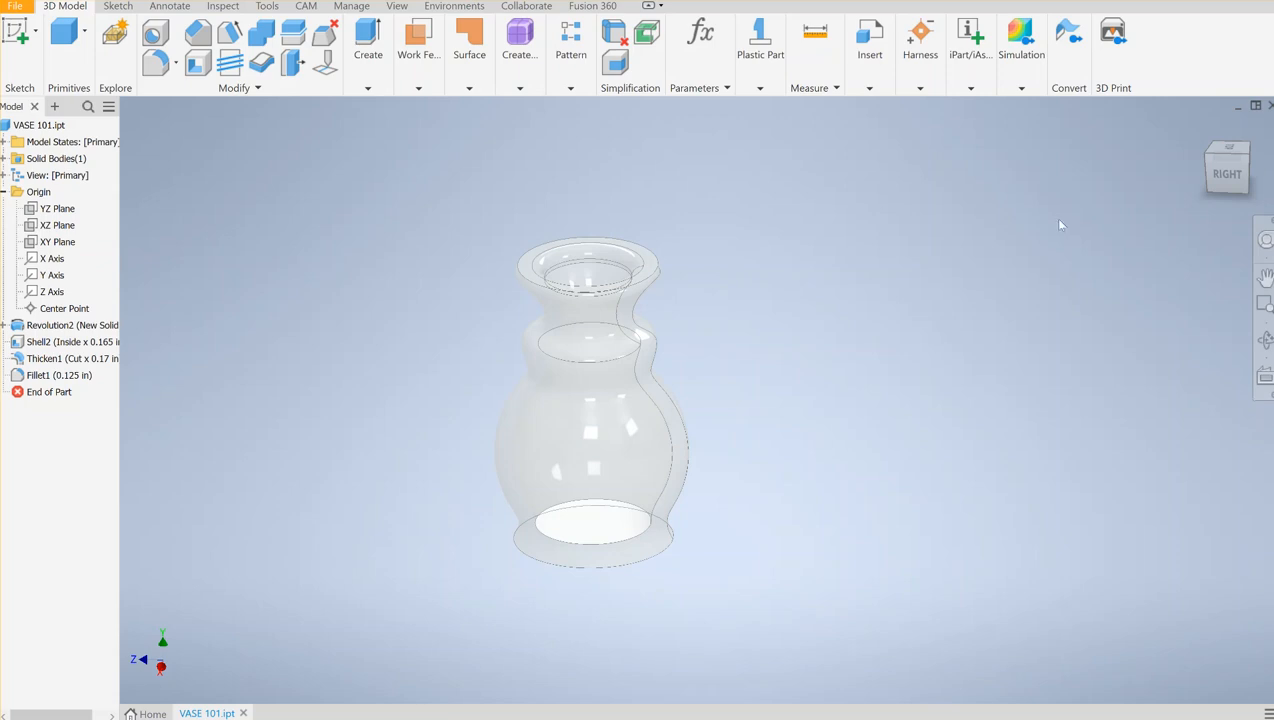
left_click_drag(1227, 184, 1171, 99)
left_click_drag(1230, 190, 1103, 308)
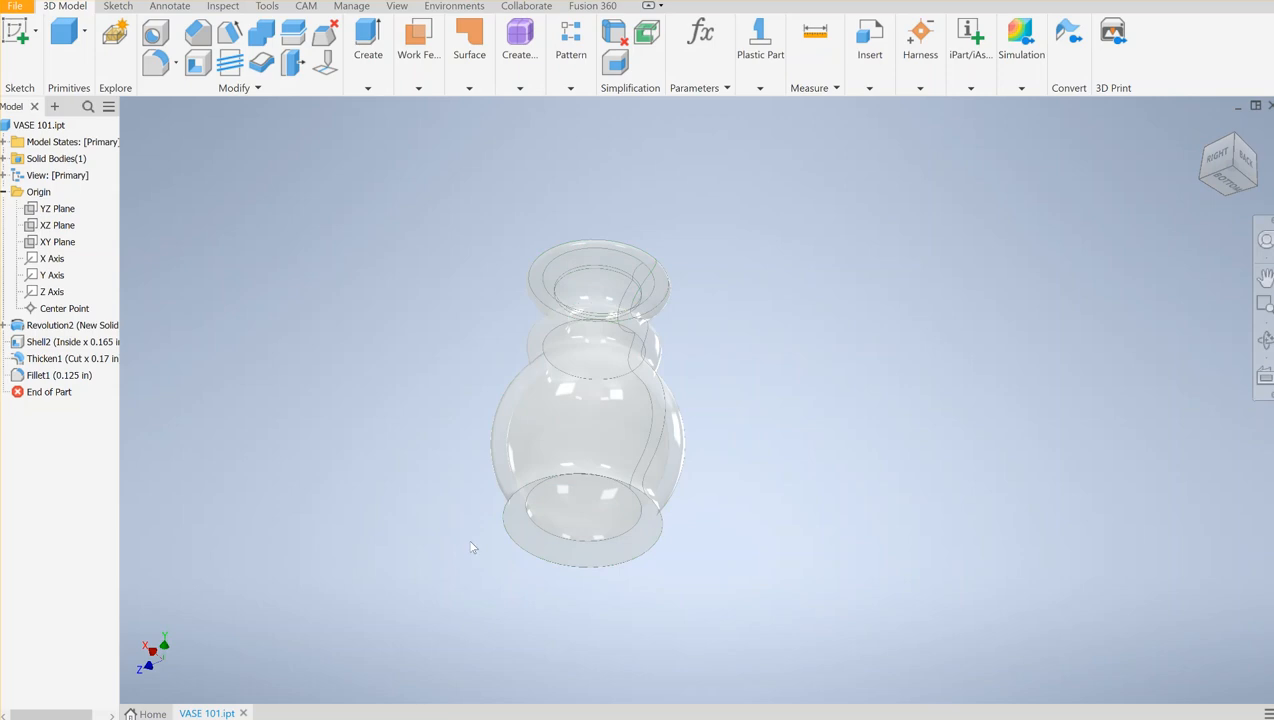
left_click(549, 557)
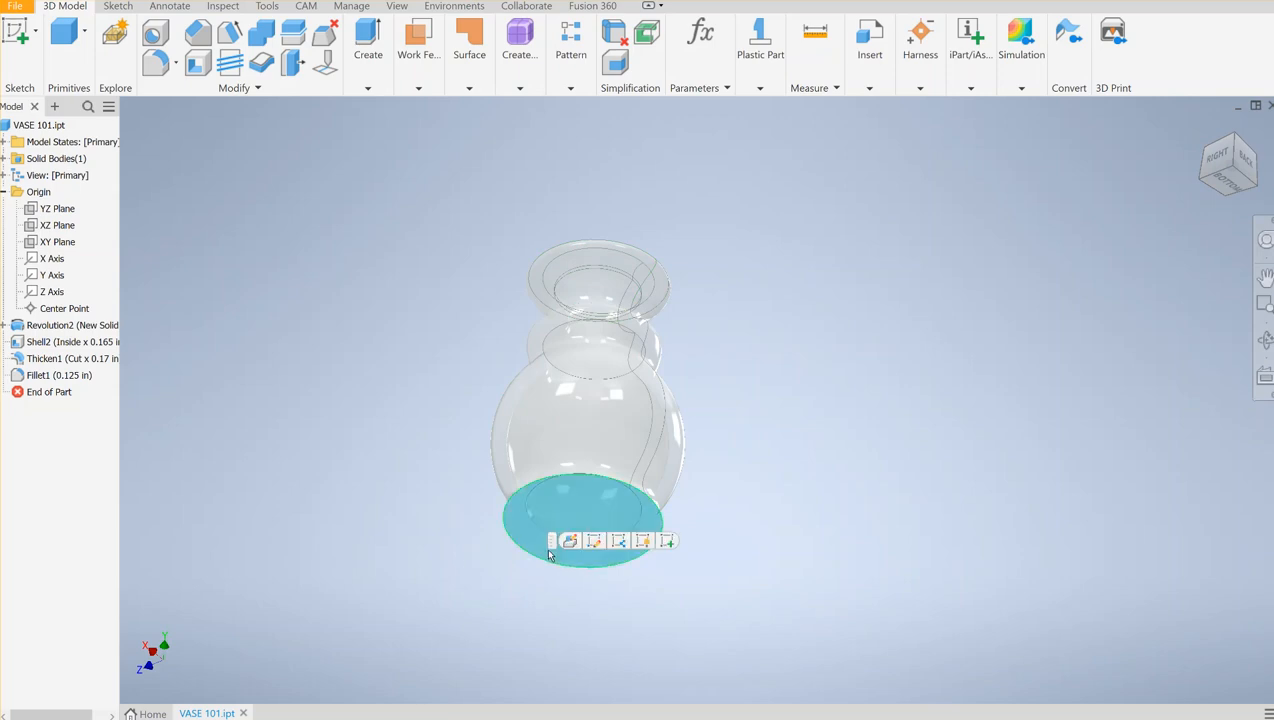
left_click(668, 542)
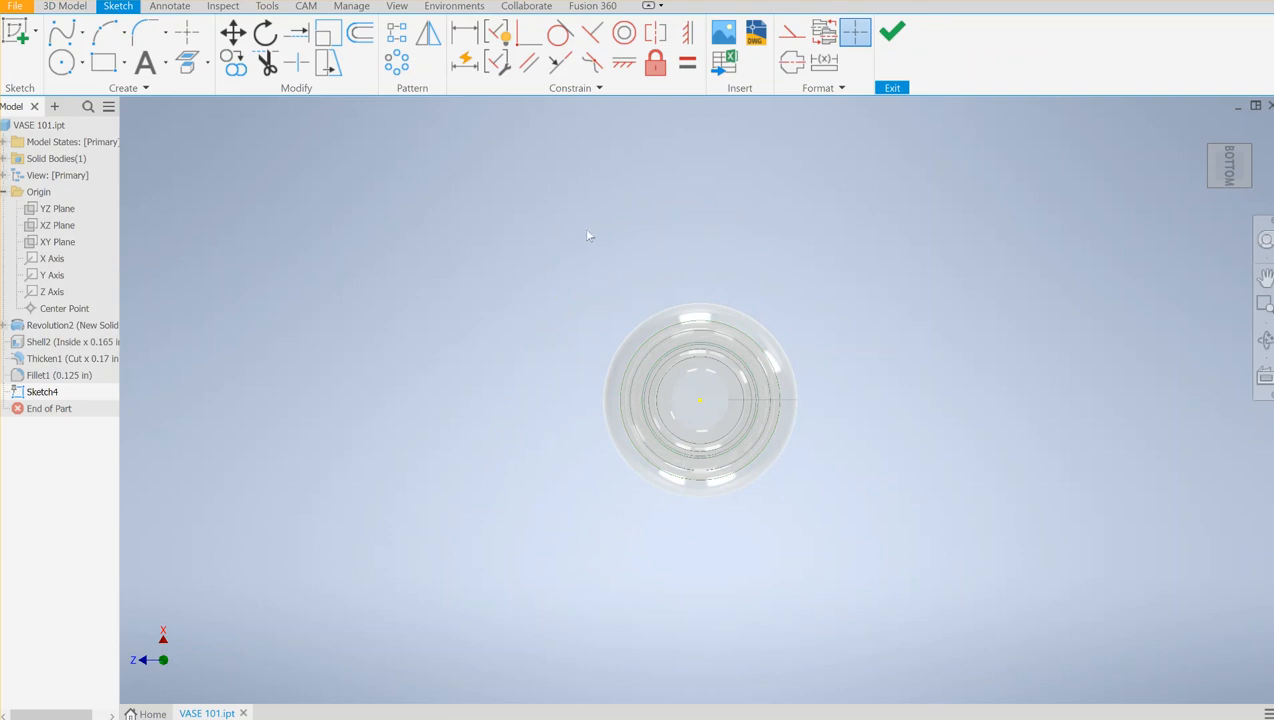
Draw the inner curve of a spiral outline around the vase with a control vertex spline, ending it away from the body as a tail
left_click(64, 33)
left_click(645, 489)
left_click(594, 408)
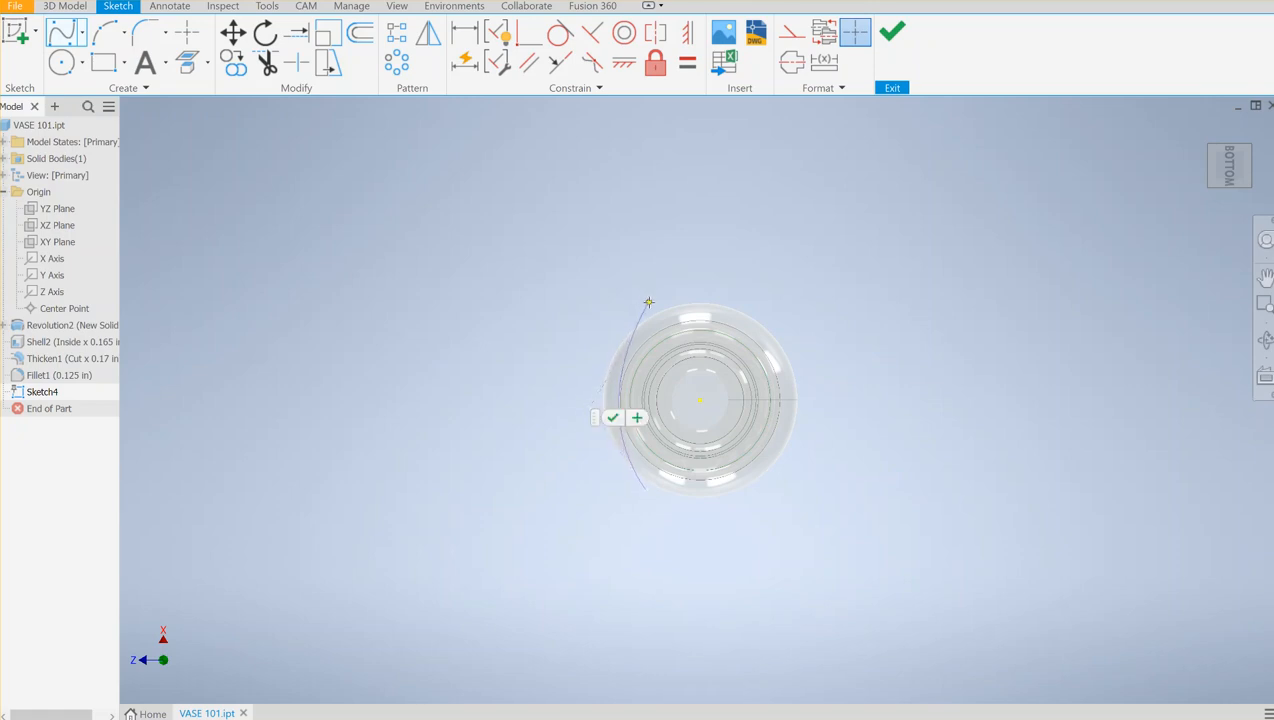
left_click(644, 302)
left_click(737, 297)
left_click(808, 348)
left_click(810, 421)
left_click(786, 490)
left_click(698, 520)
left_click(616, 513)
left_click(588, 476)
left_click(574, 438)
left_click(566, 404)
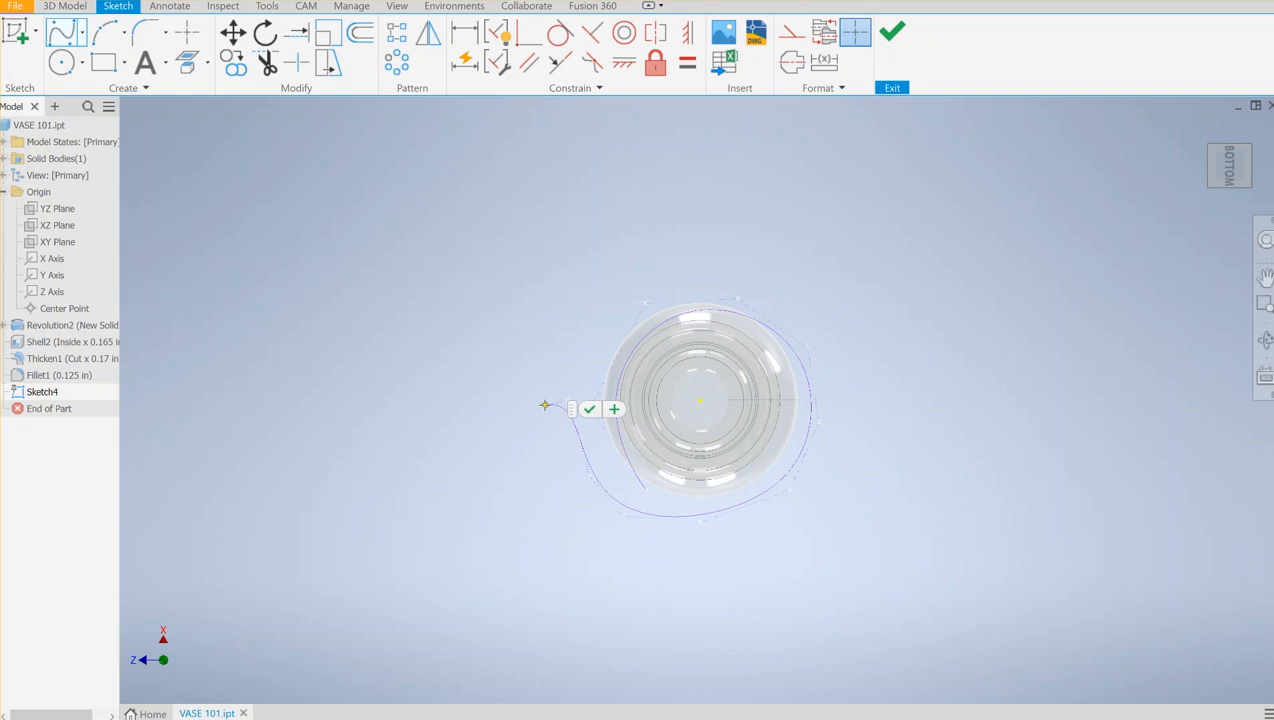
Turn the spline around at a rounded tail end and run it back outside the first curve, keeping a narrow band between them
left_click(540, 404)
left_click(542, 452)
left_click(602, 534)
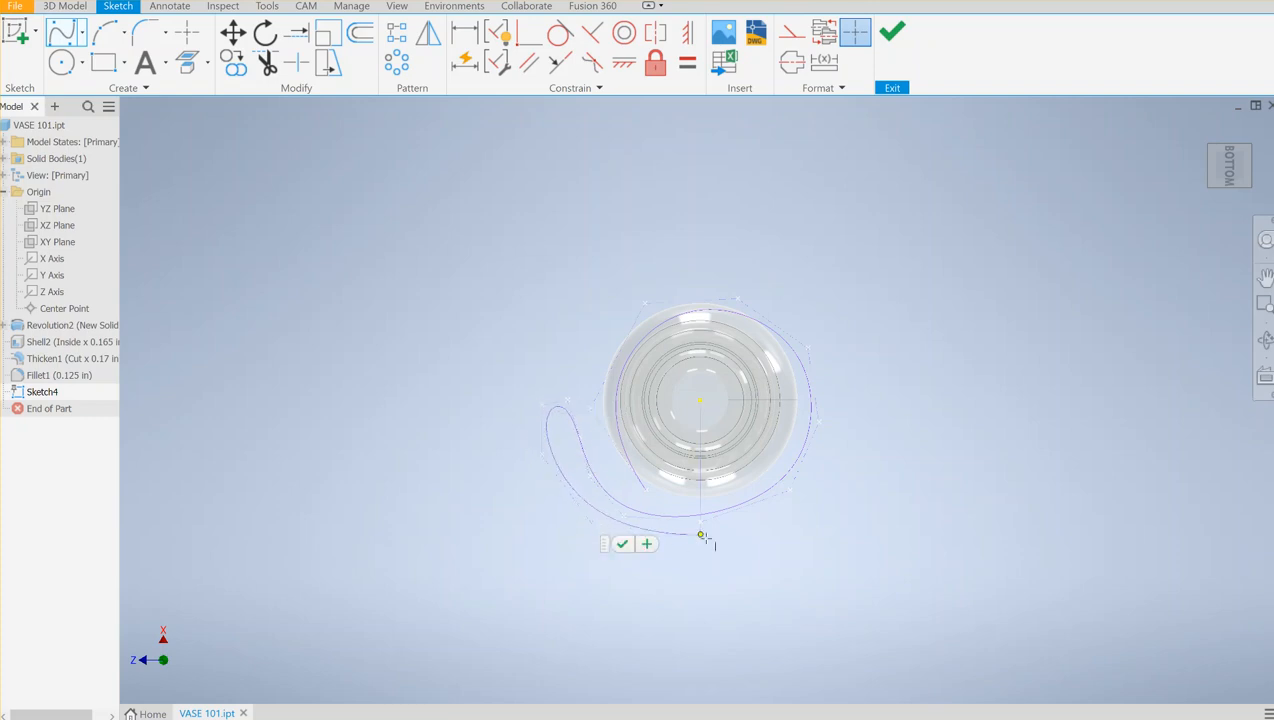
left_click(714, 543)
left_click(796, 504)
left_click(831, 432)
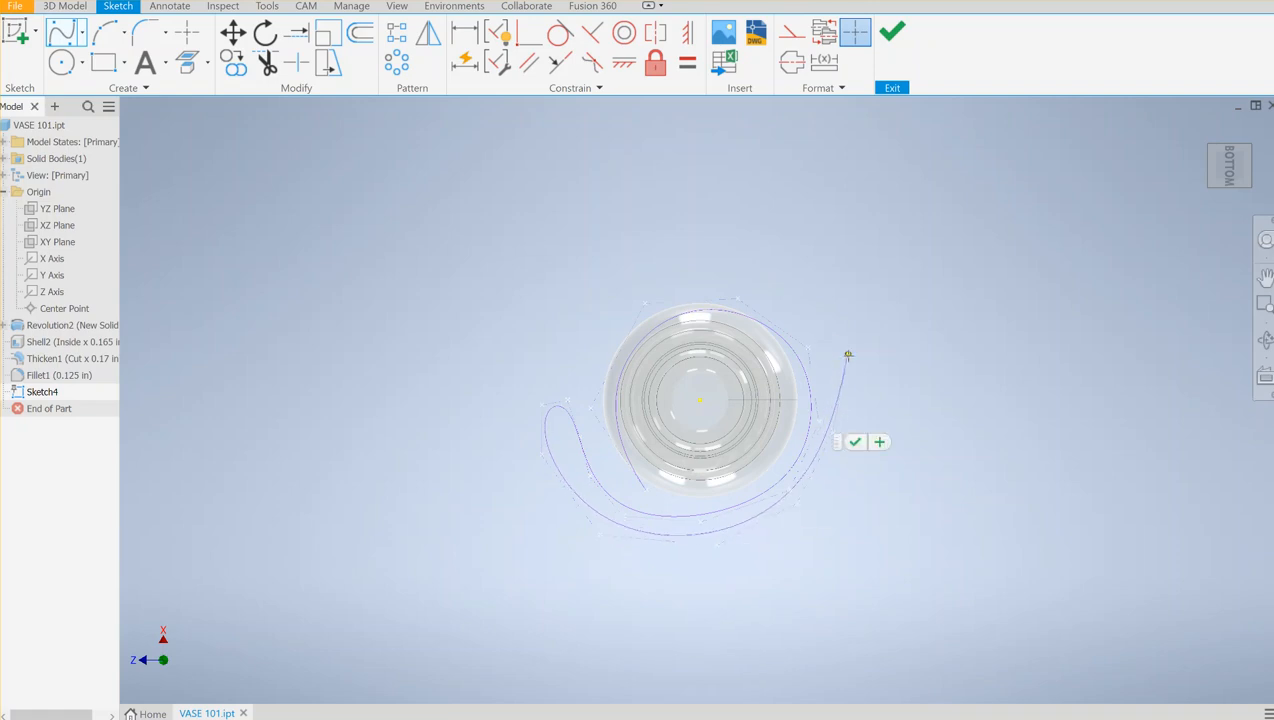
left_click(828, 374)
left_click(793, 322)
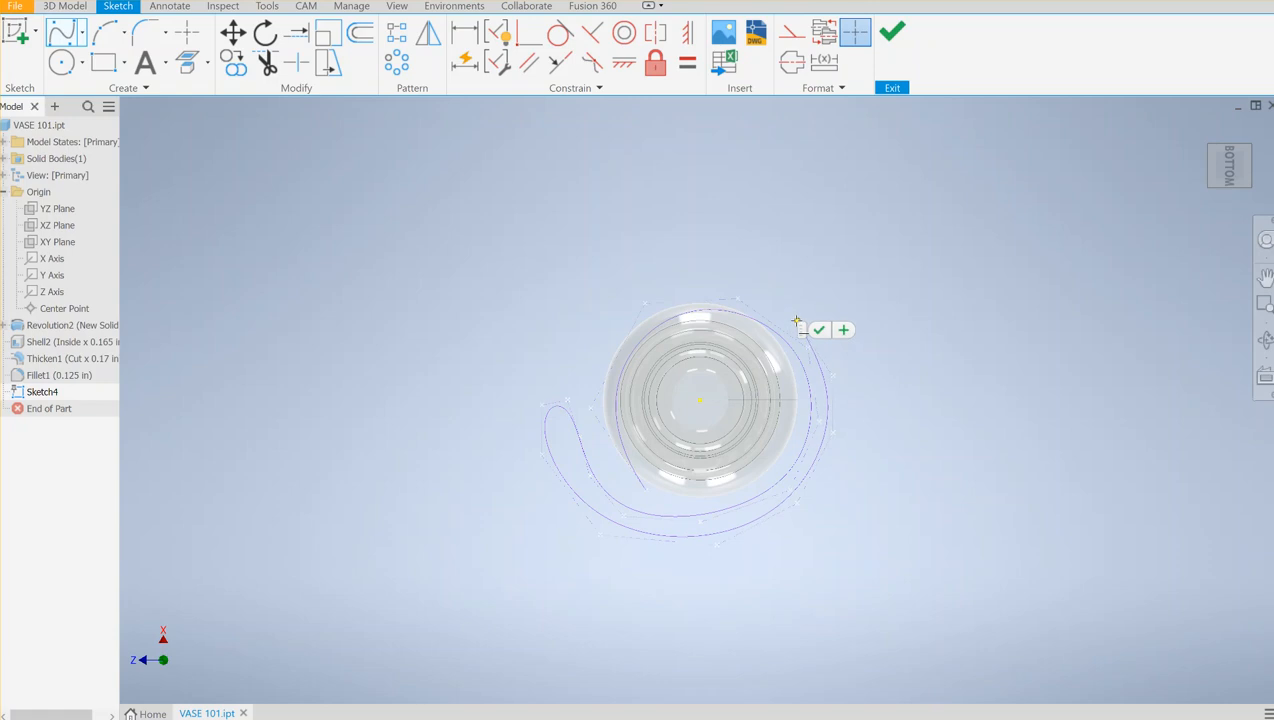
left_click(724, 283)
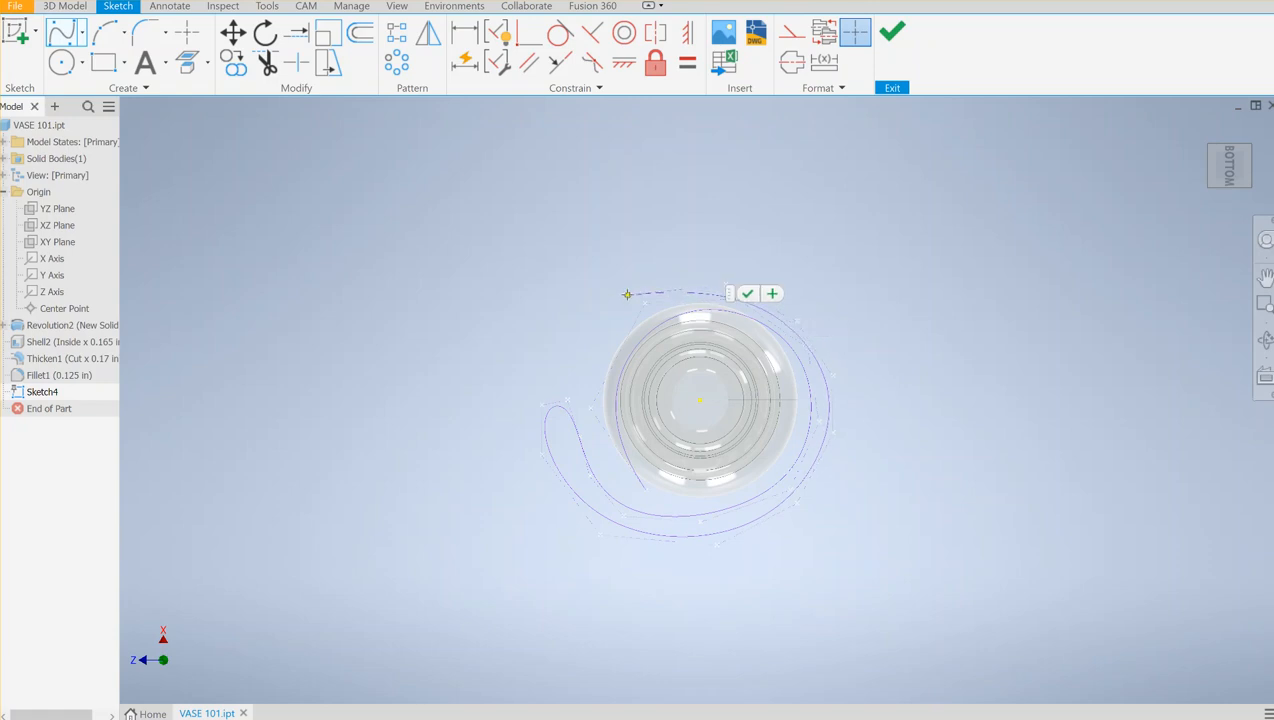
Continue the outer curve around the vase and close the spline at its starting point with a rounded inner end
left_click(621, 294)
left_click(595, 365)
left_click(592, 416)
left_click(603, 462)
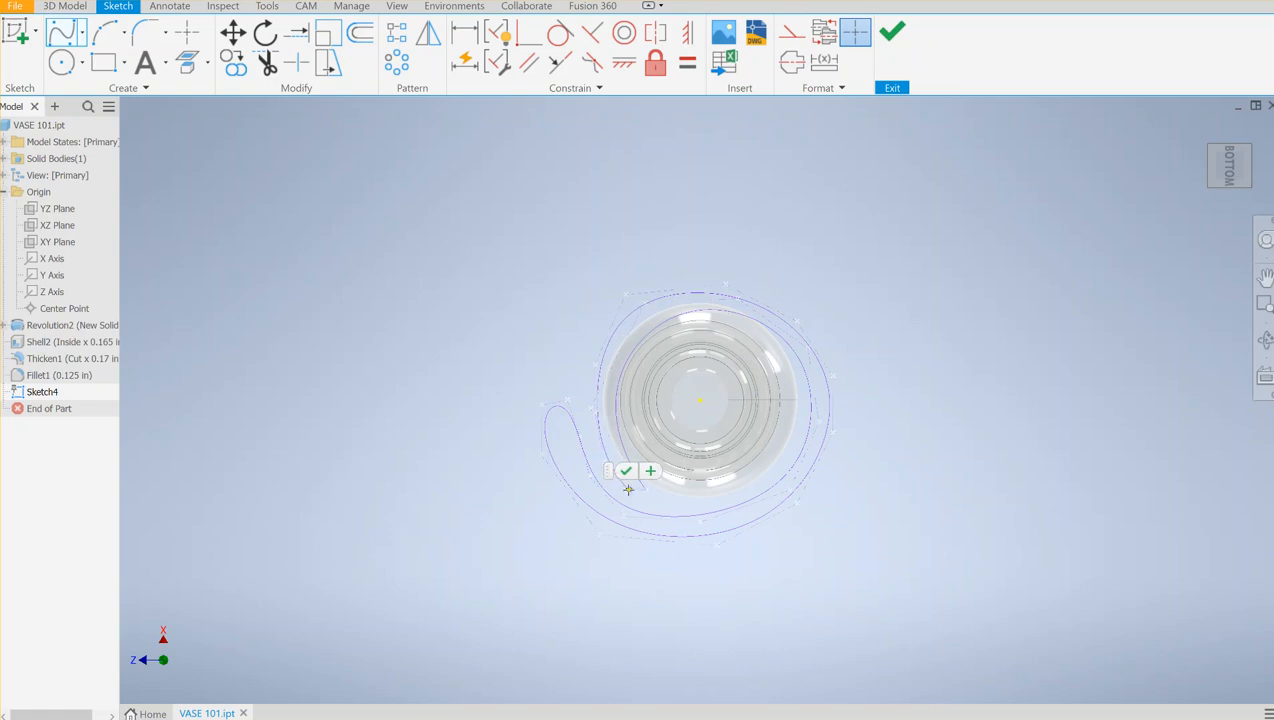
left_click(631, 500)
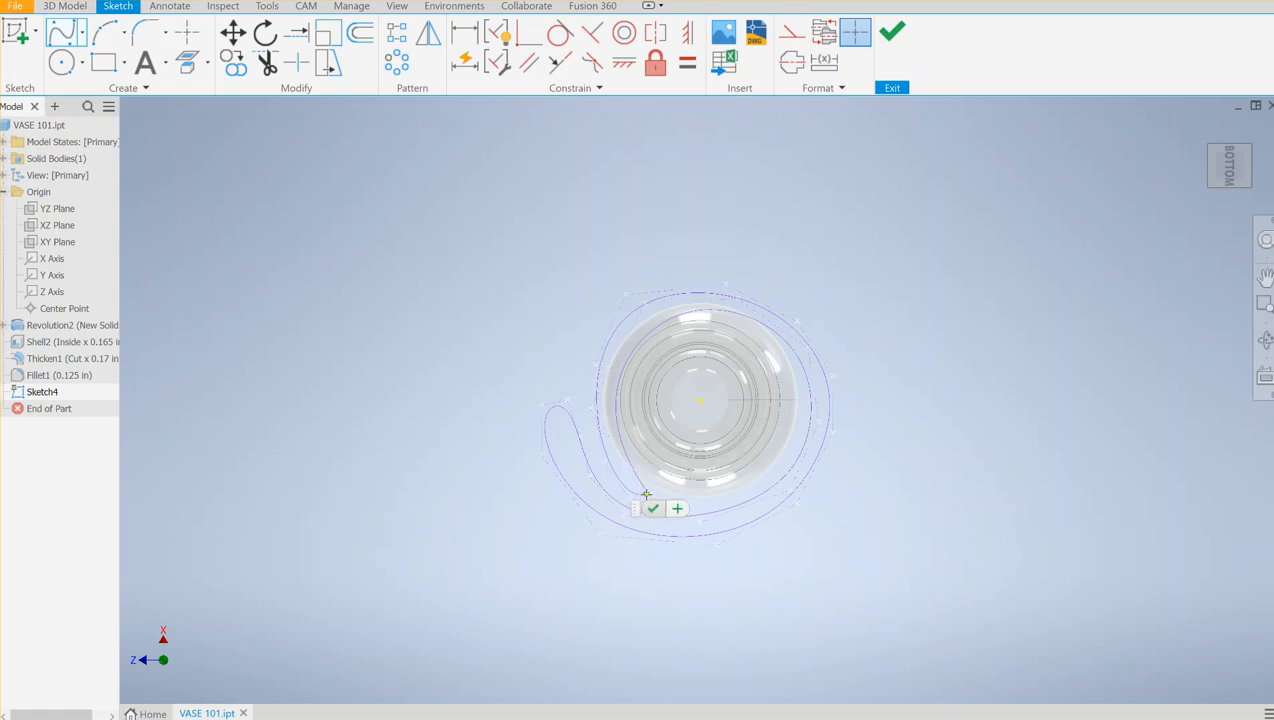
scroll(639, 499, "up", 3)
scroll(639, 499, "down", 5)
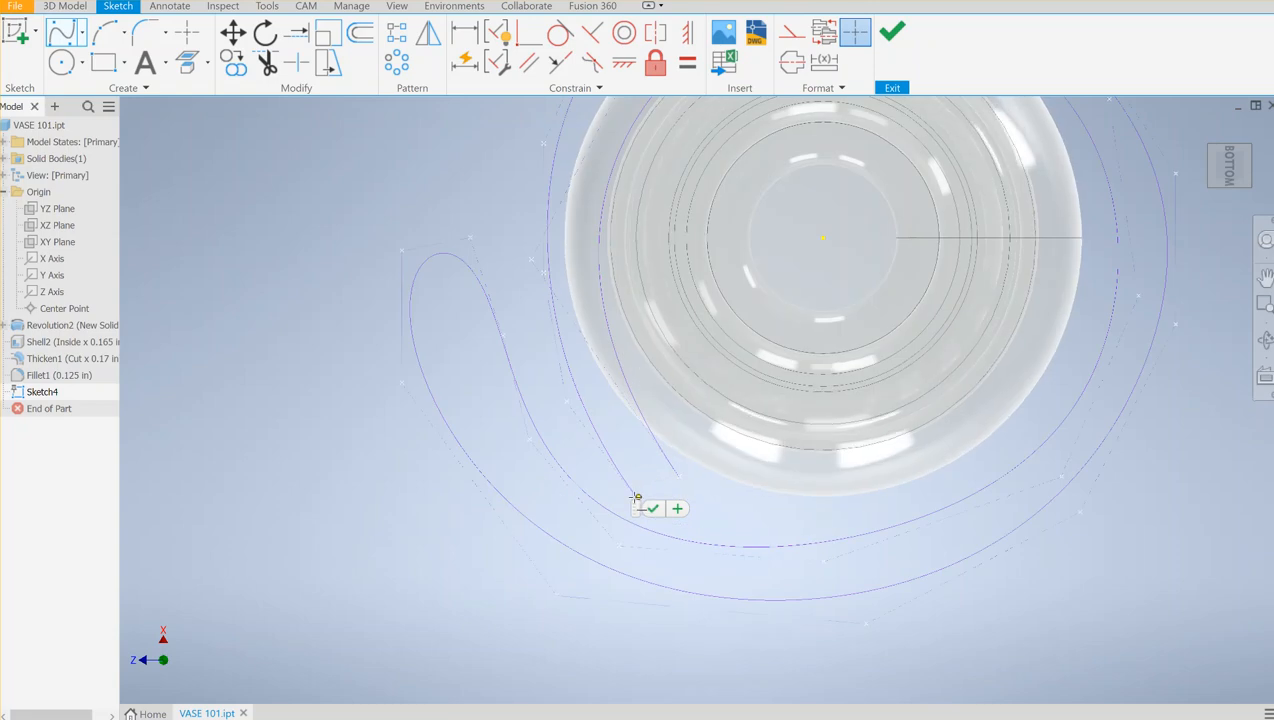
left_click(686, 518)
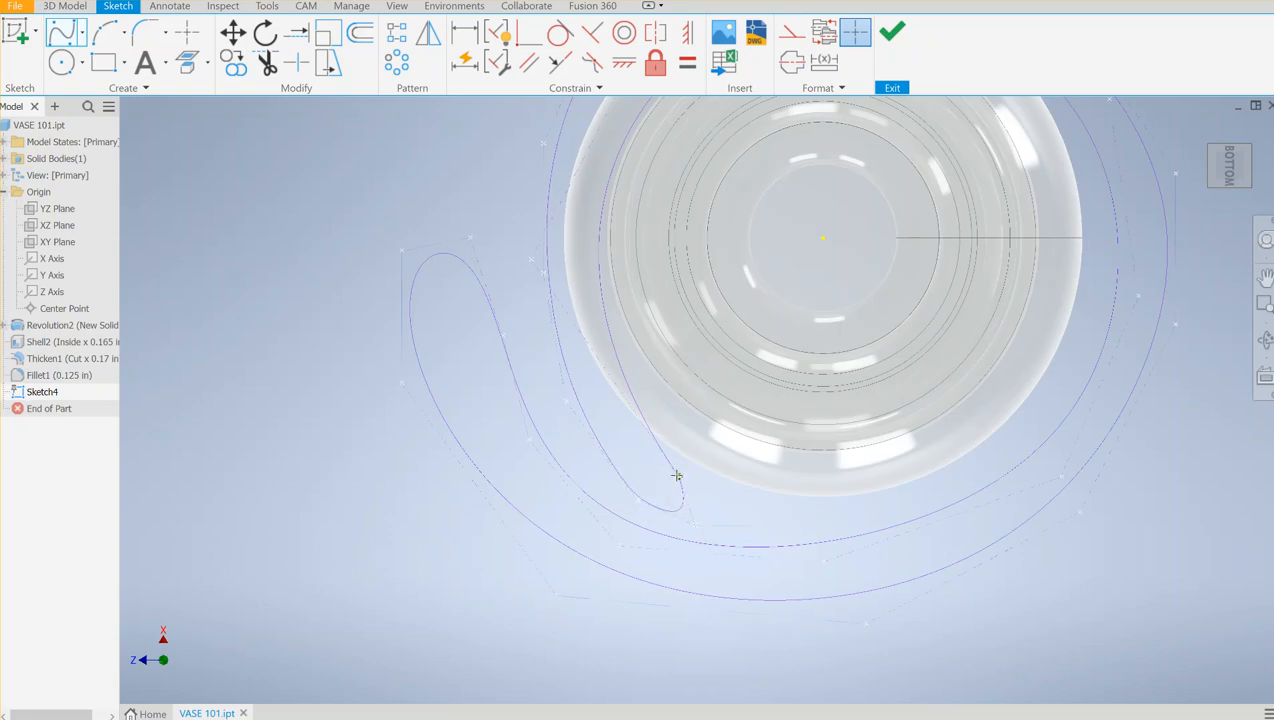
scroll(612, 408, "up", 5)
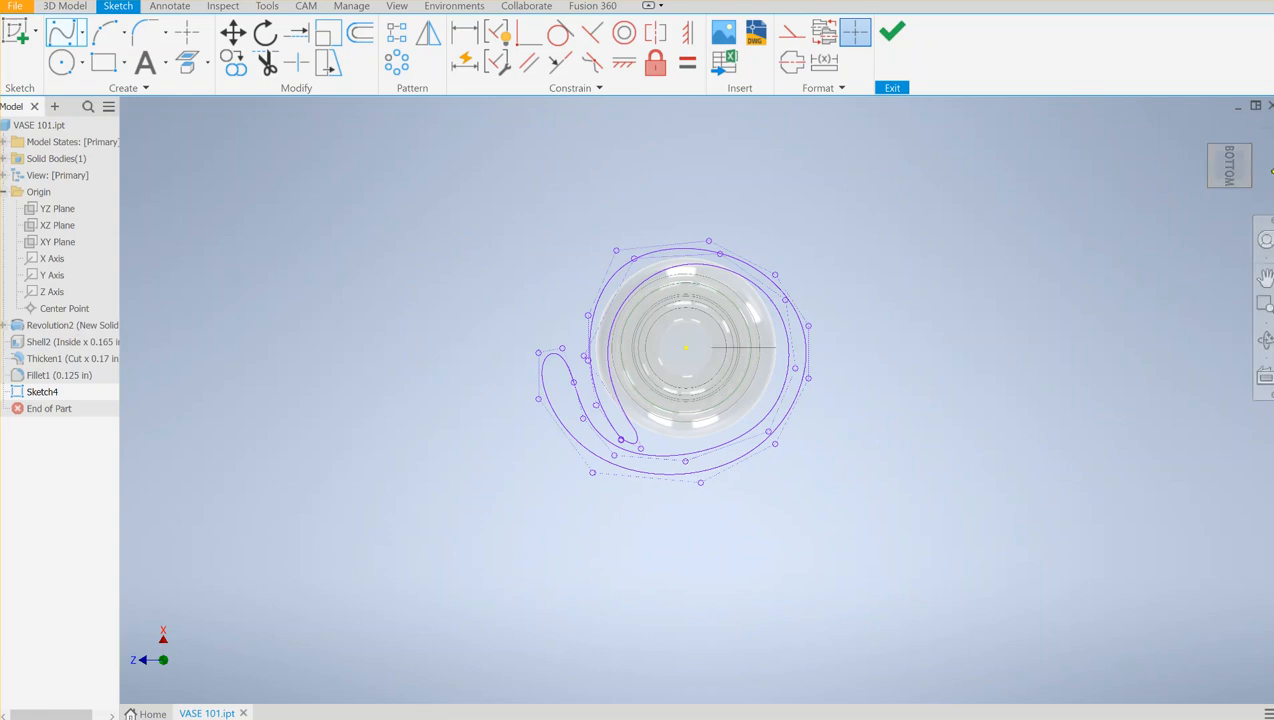
left_click_drag(1229, 165, 1232, 290)
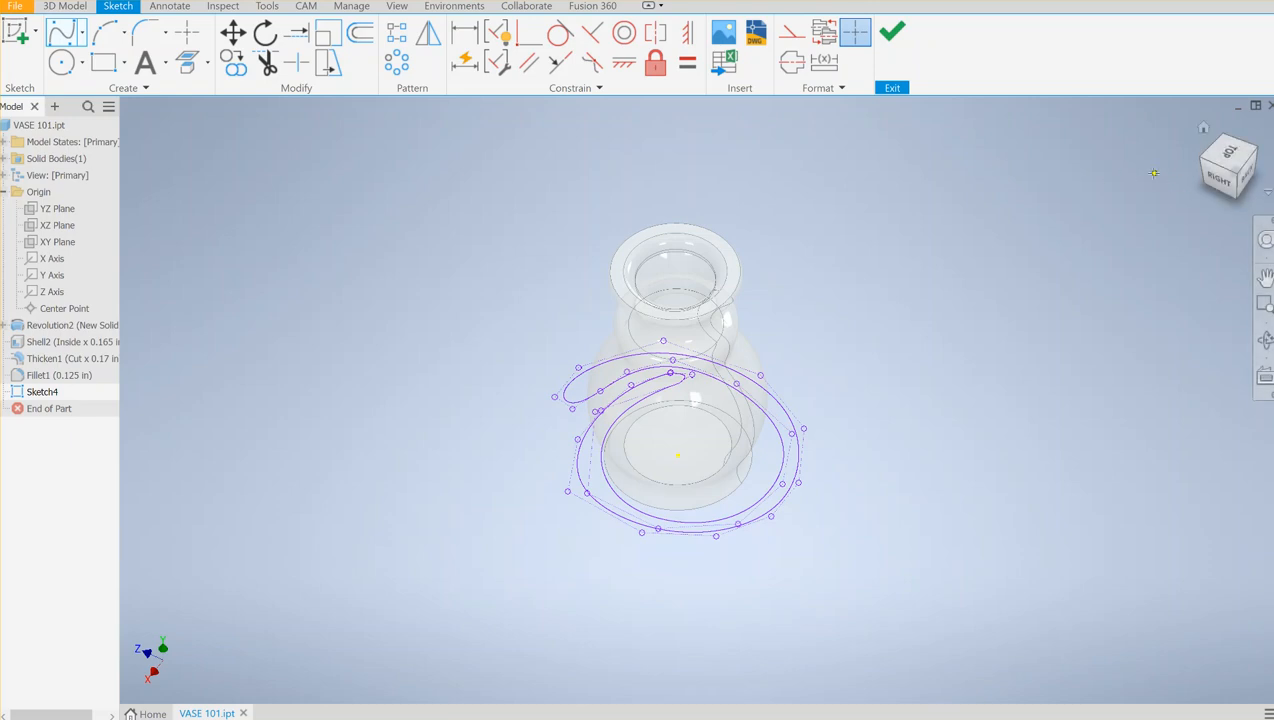
Finish the sketch and extrude the closed spiral profile 6 in upward in the flipped direction around the vase, joined to the body
left_click(884, 36)
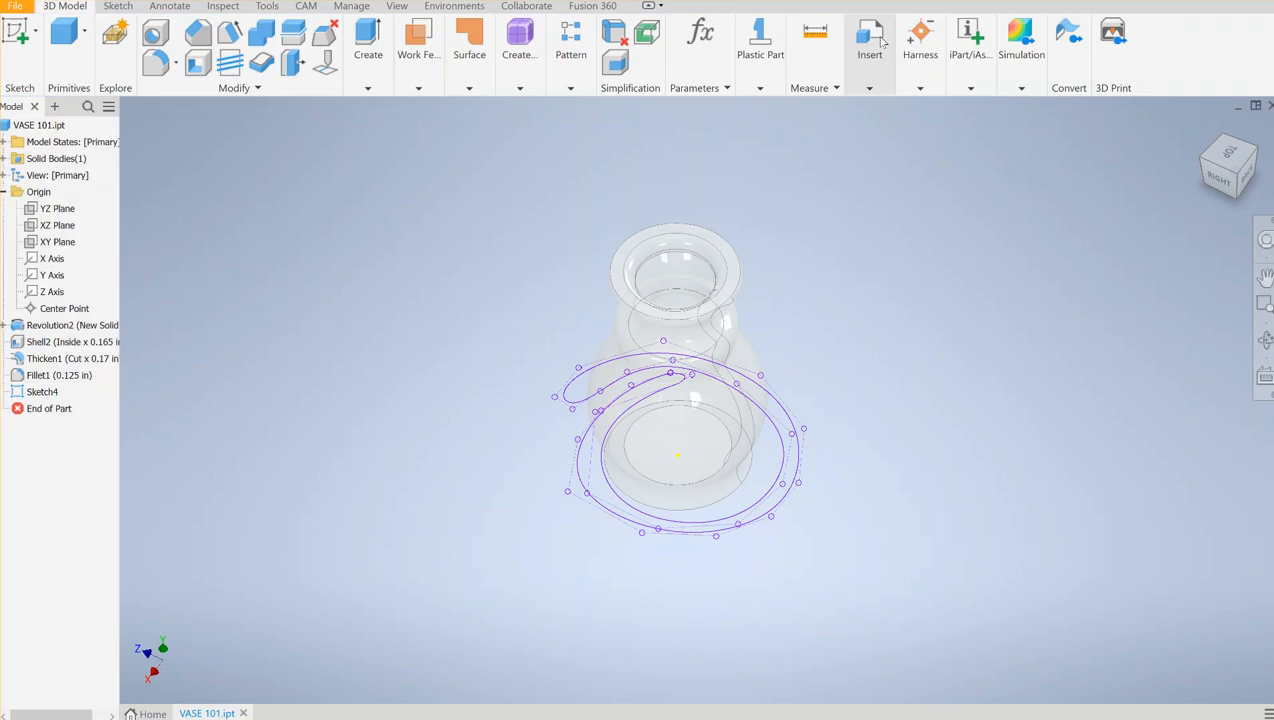
left_click(362, 48)
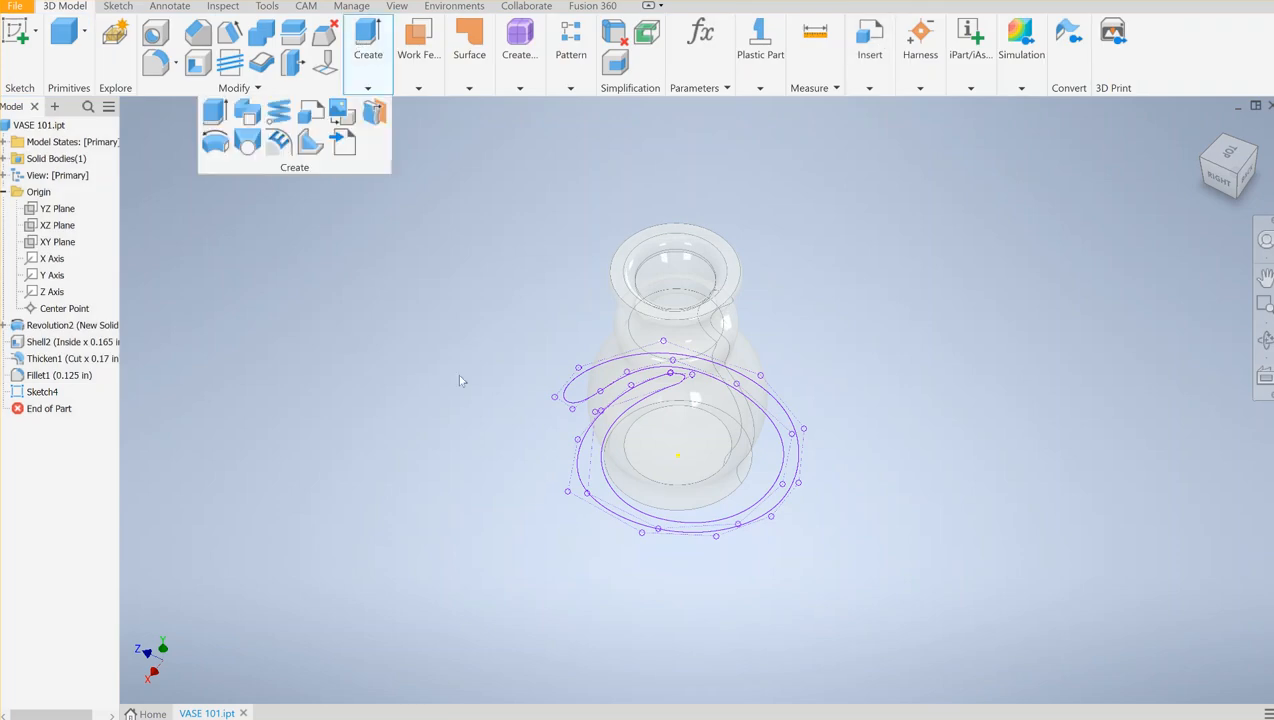
left_click(789, 422)
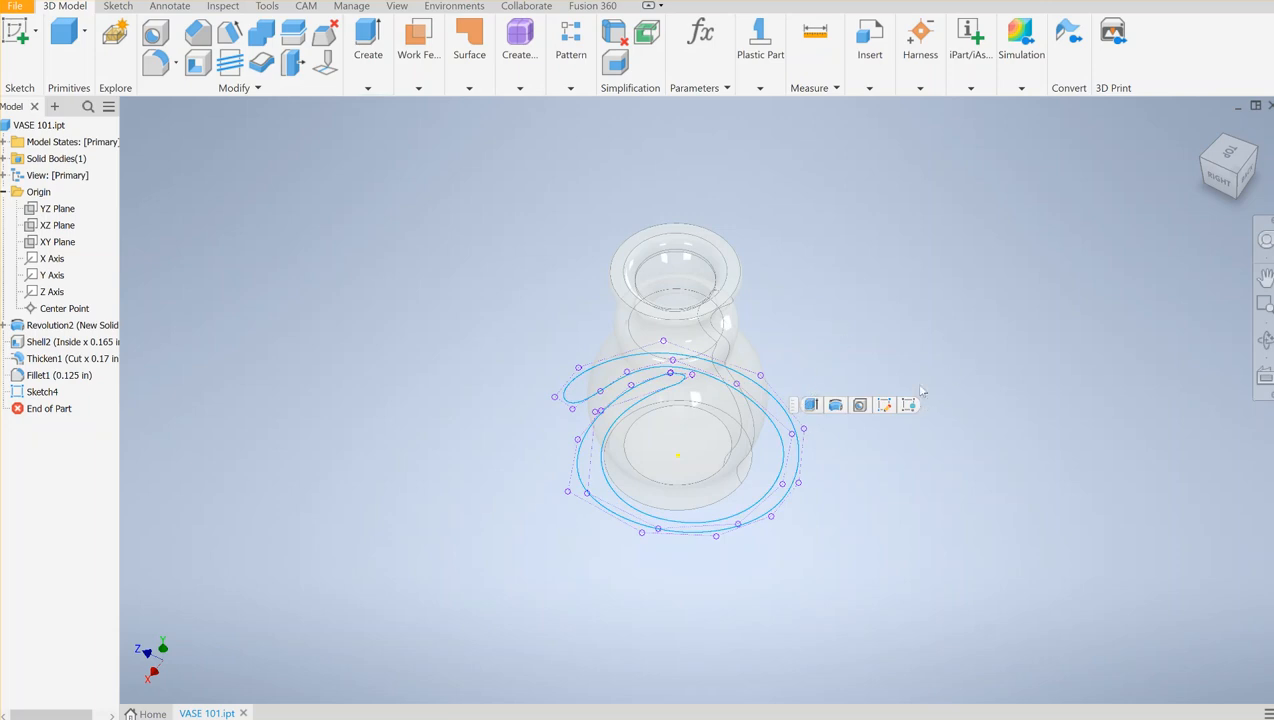
left_click(570, 400)
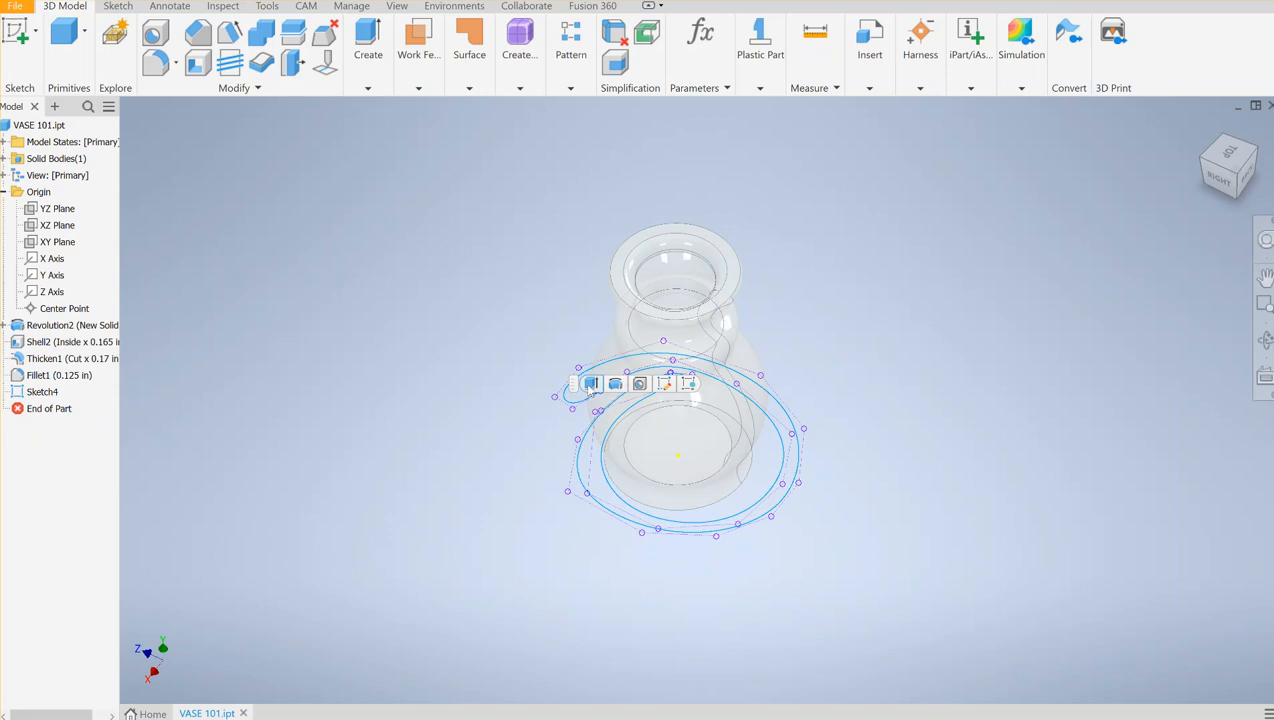
left_click(591, 384)
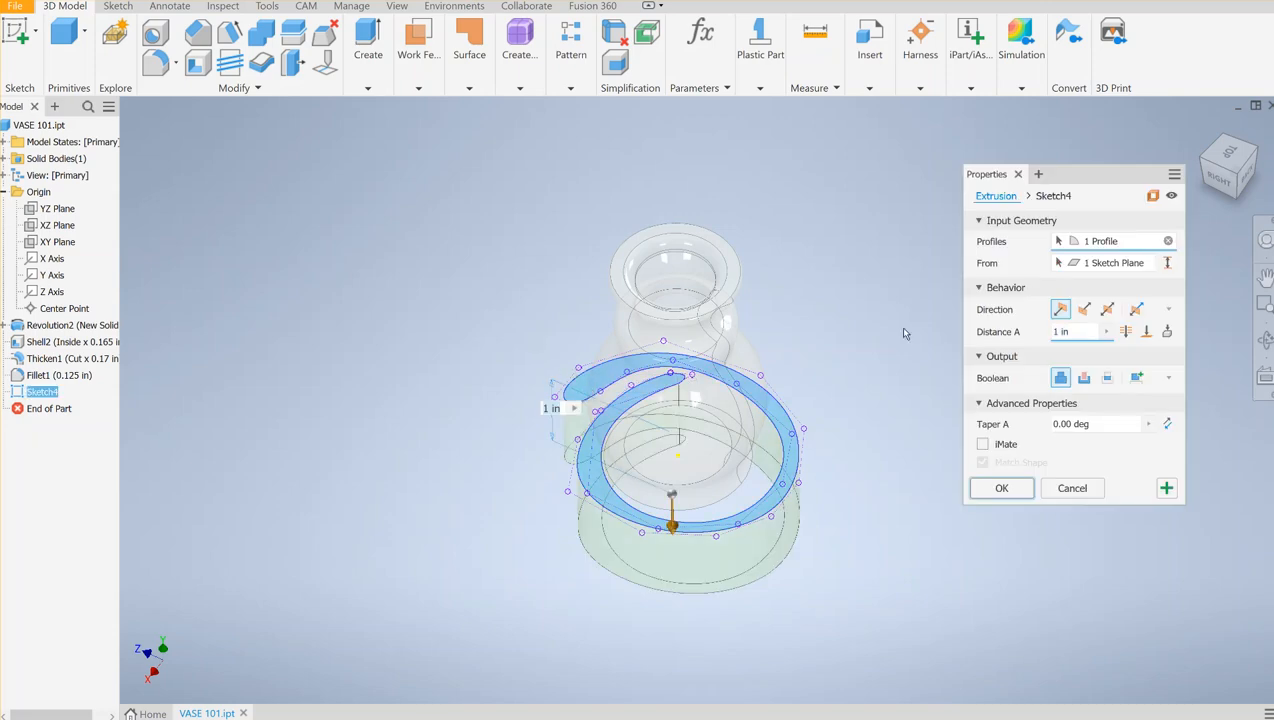
left_click(1084, 310)
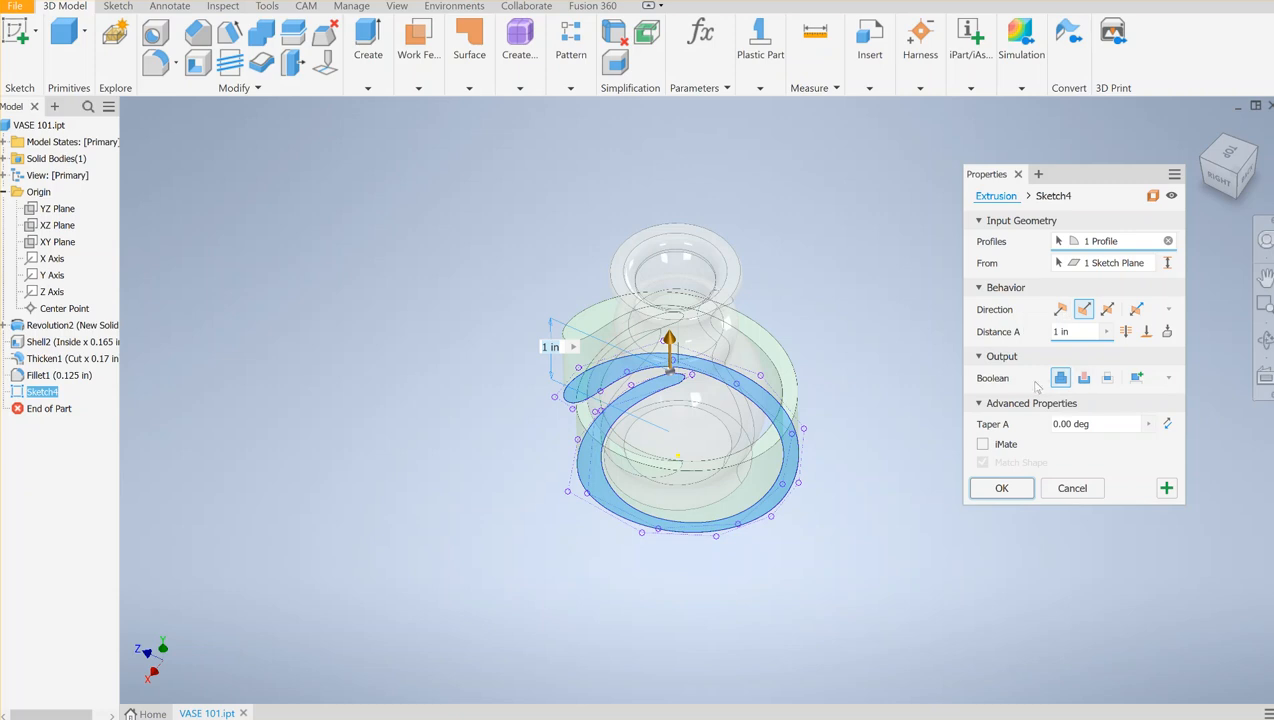
left_click(1058, 330)
type("4")
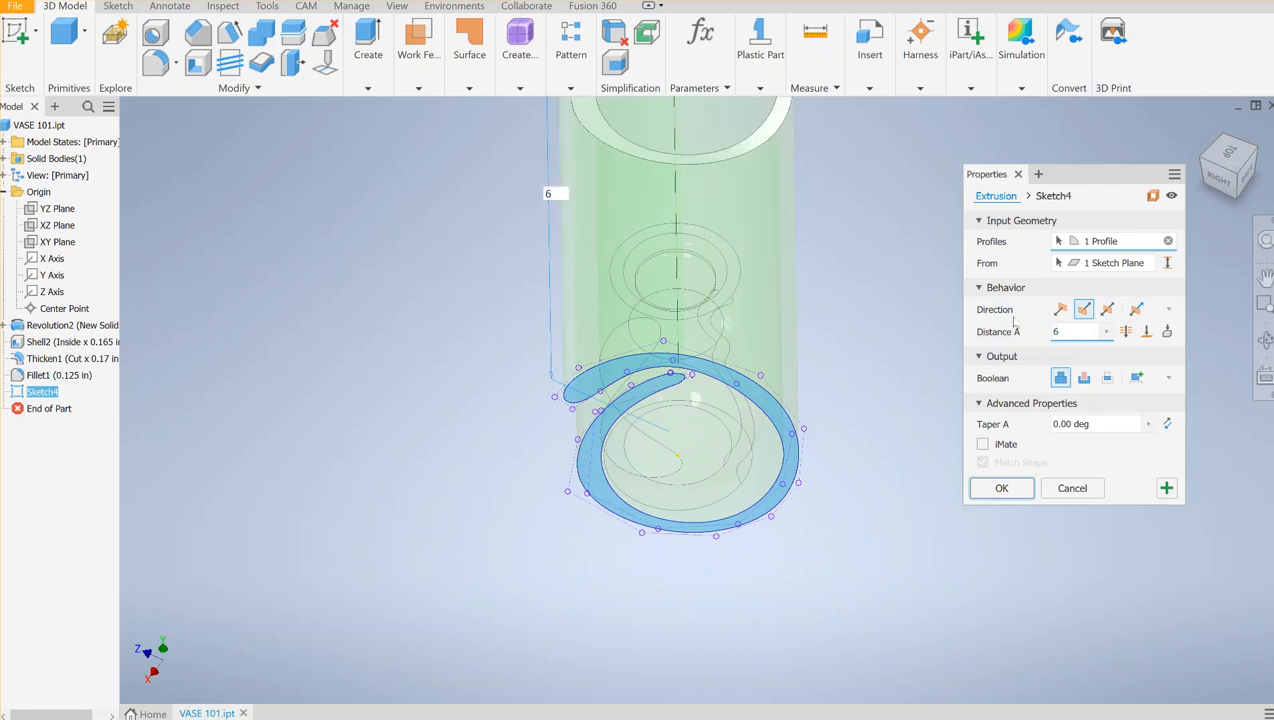
middle_click_drag(875, 279, 751, 424)
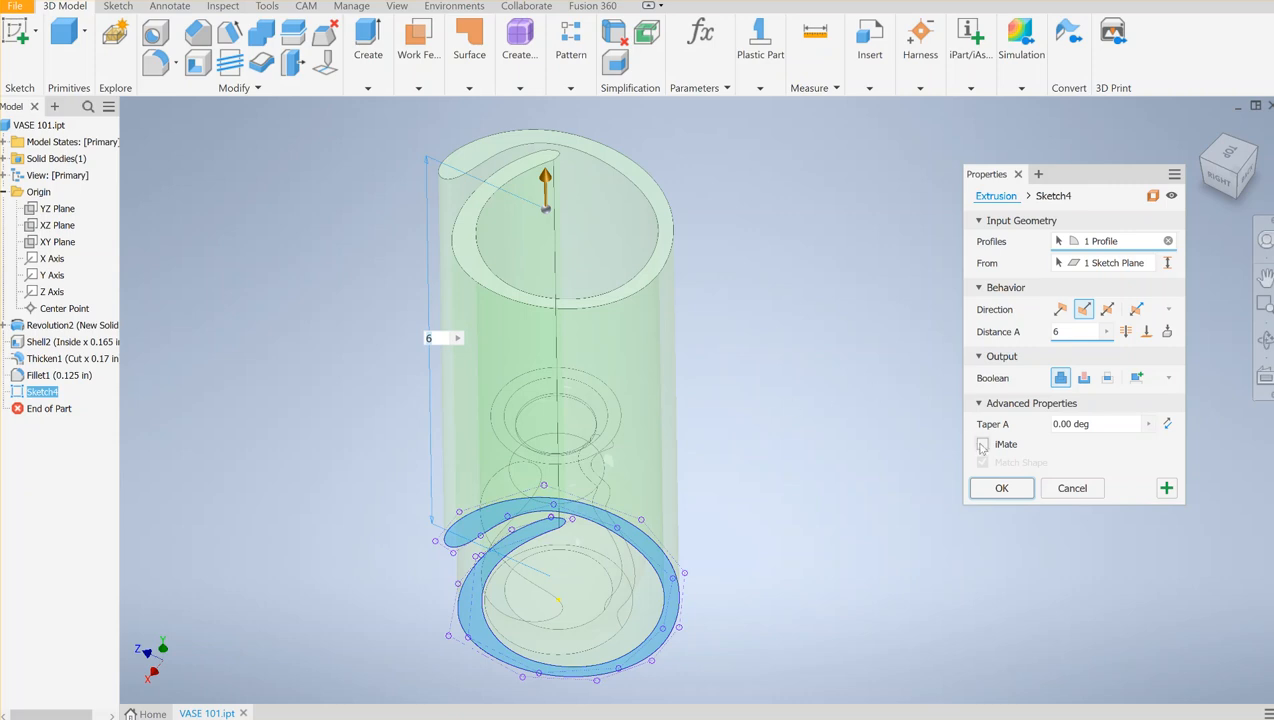
left_click(999, 489)
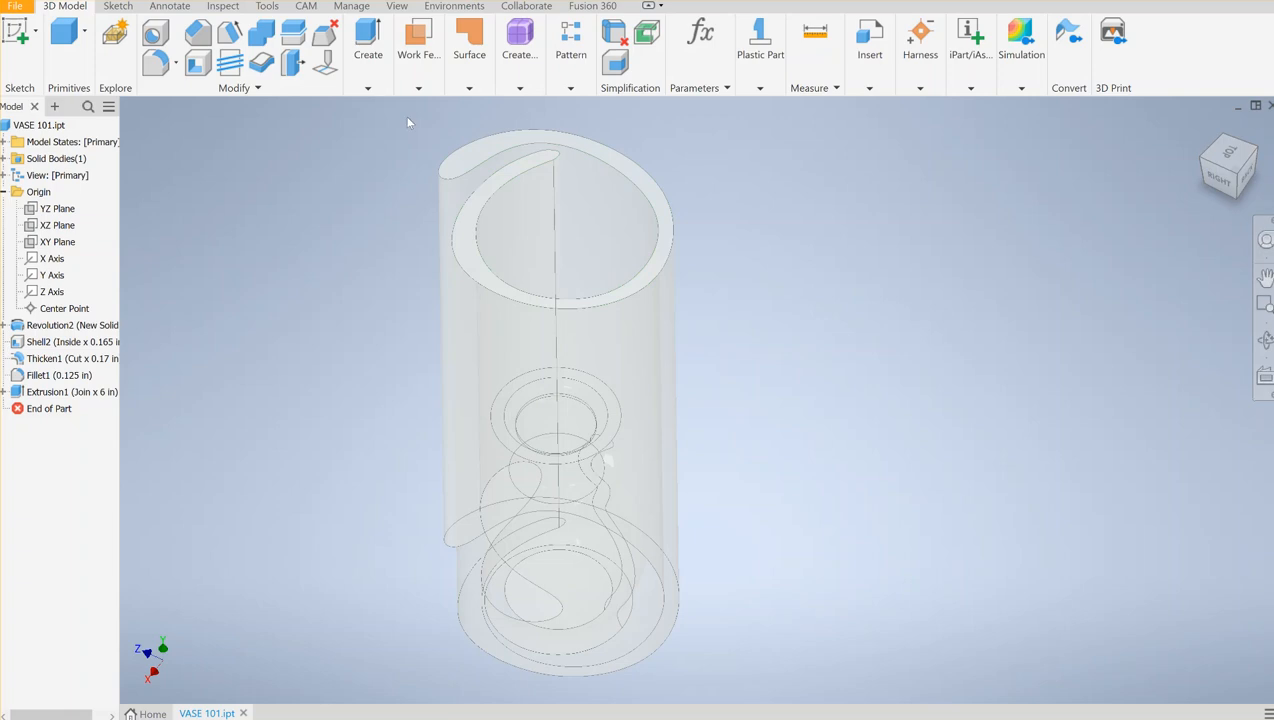
Create a work plane offset 1.1875 in from the YZ plane, just outside the spiral wall
left_click(27, 214)
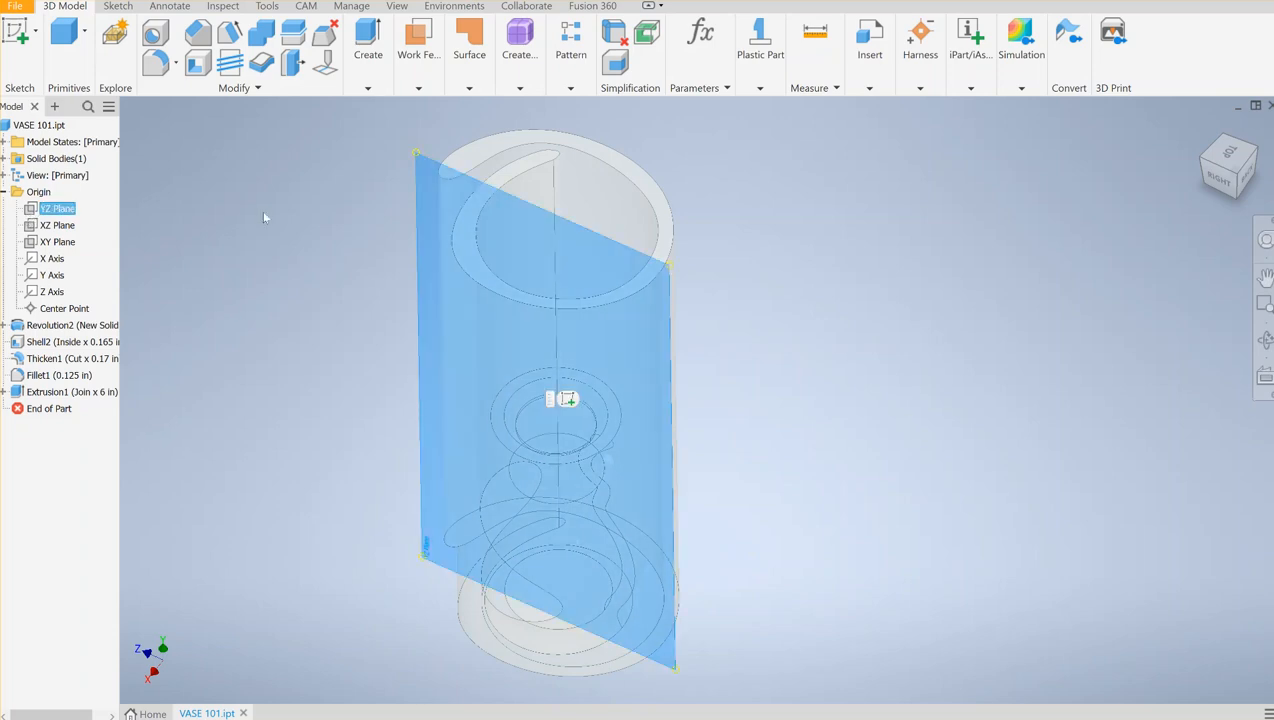
left_click(1245, 178)
left_click_drag(1243, 178, 1239, 194)
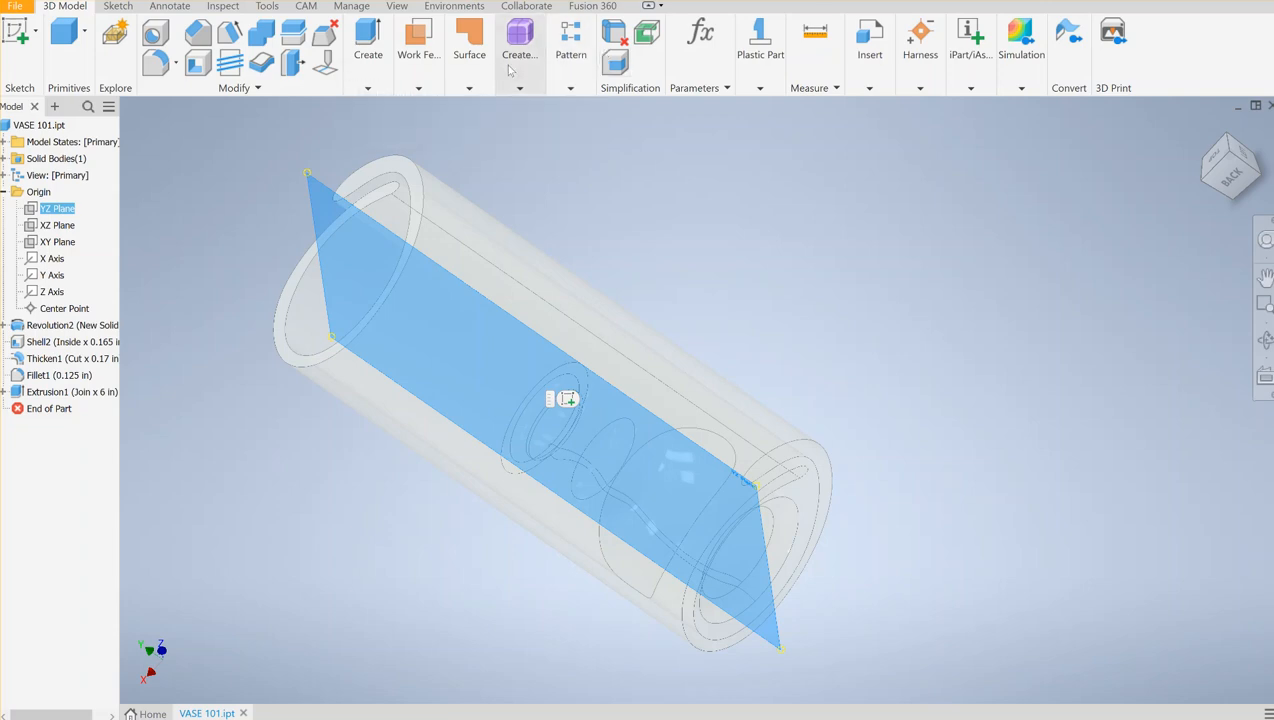
left_click(469, 88)
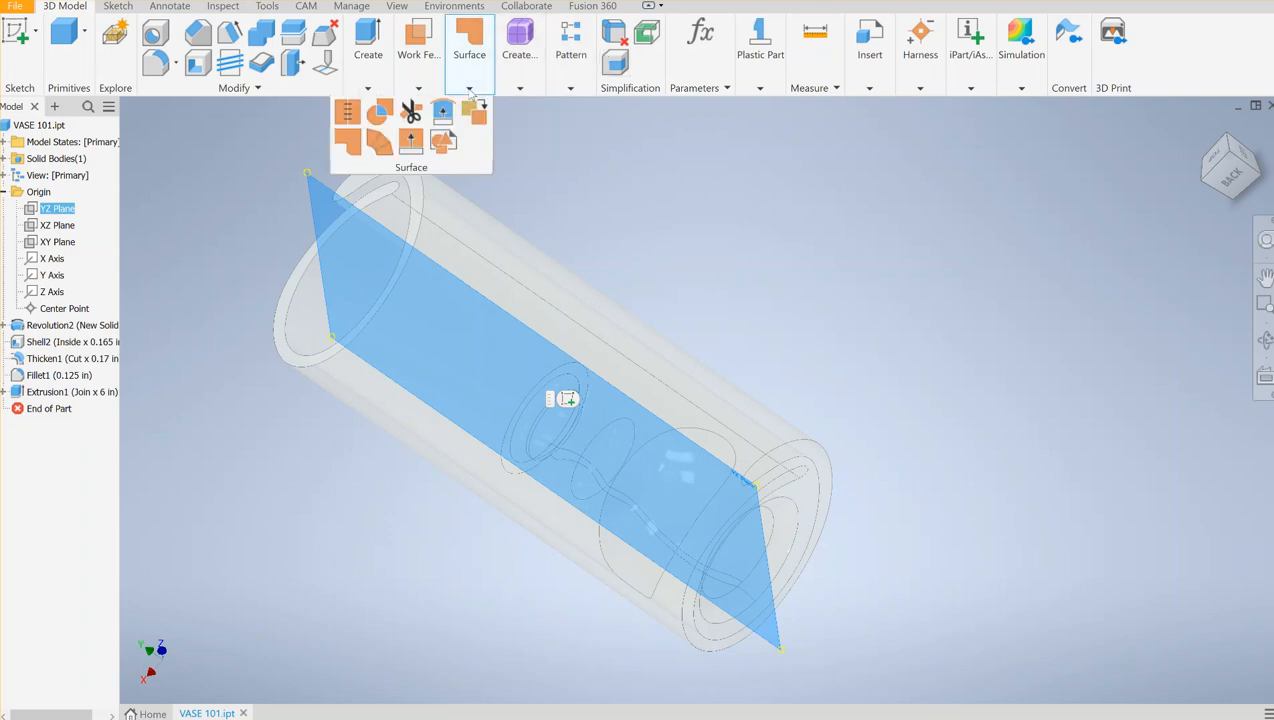
left_click(418, 84)
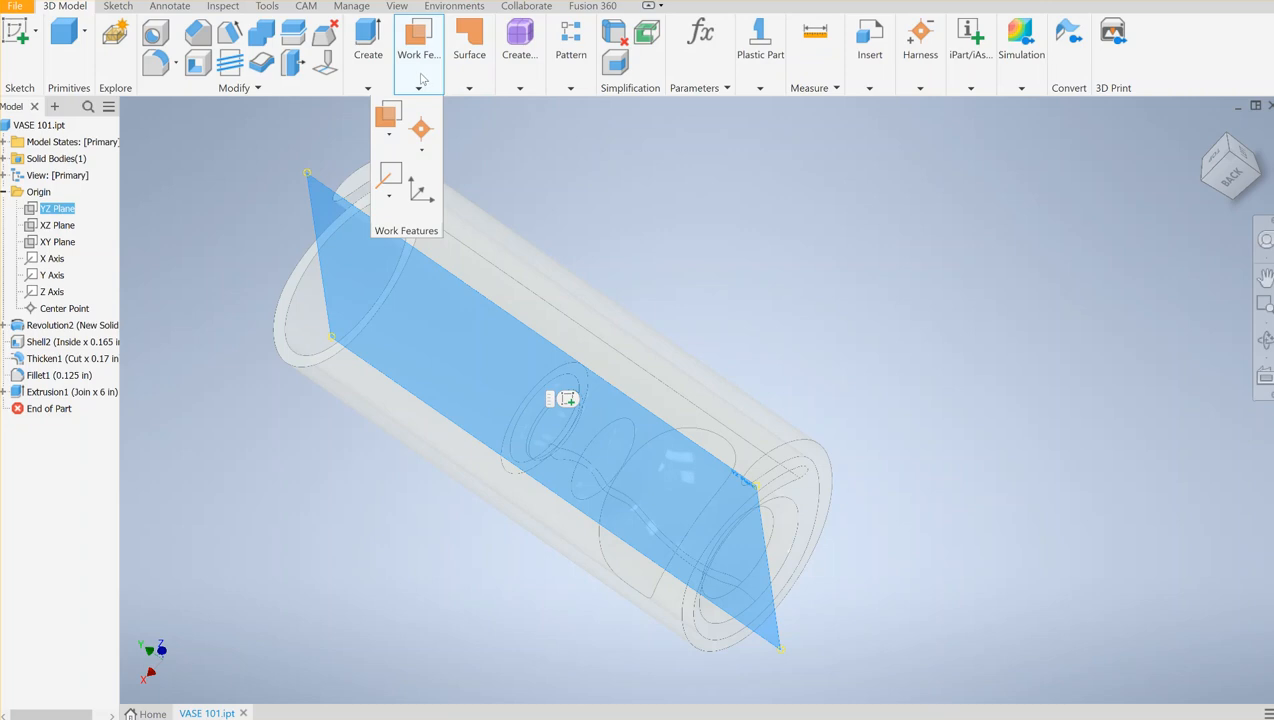
left_click(389, 135)
left_click(245, 210)
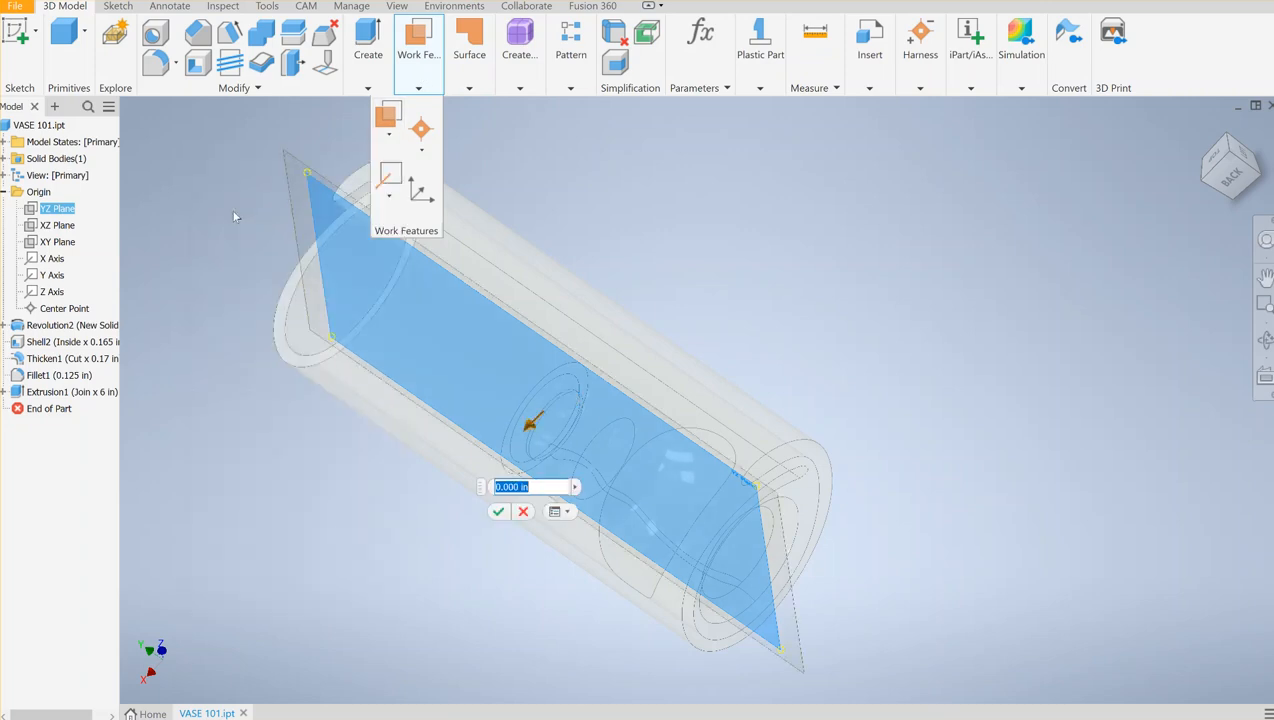
left_click_drag(295, 196, 265, 263)
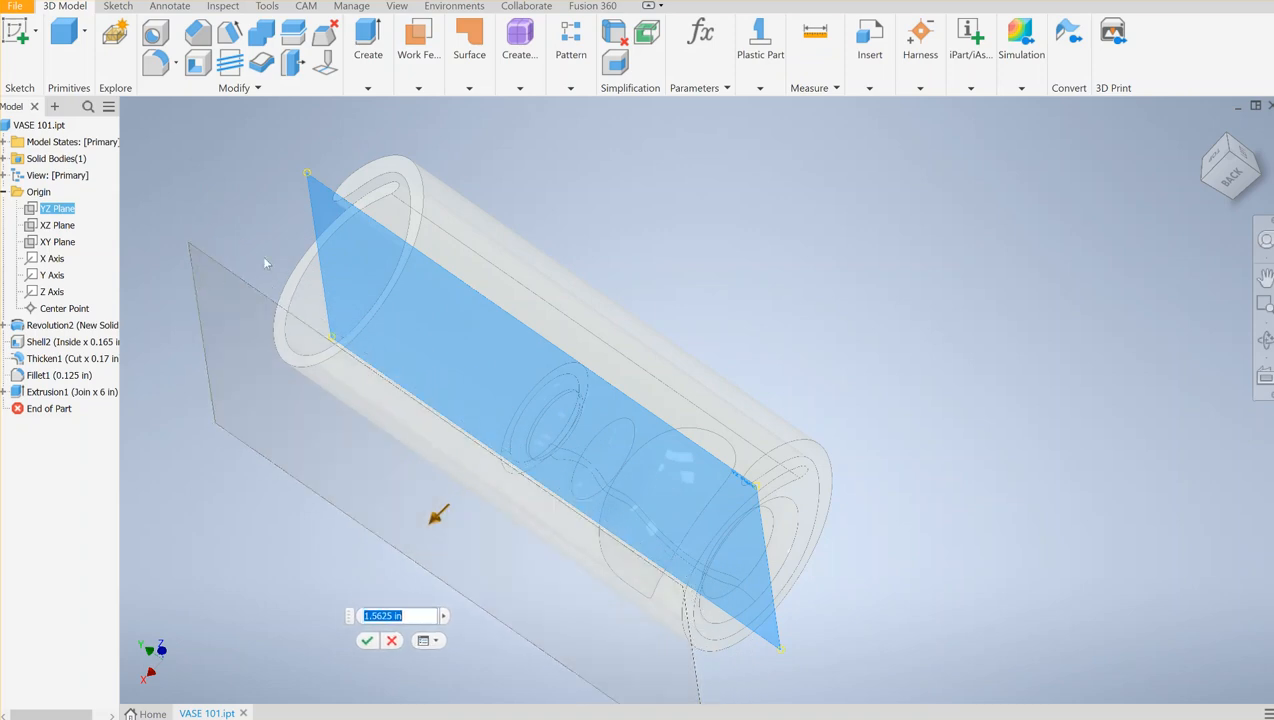
left_click(1221, 157)
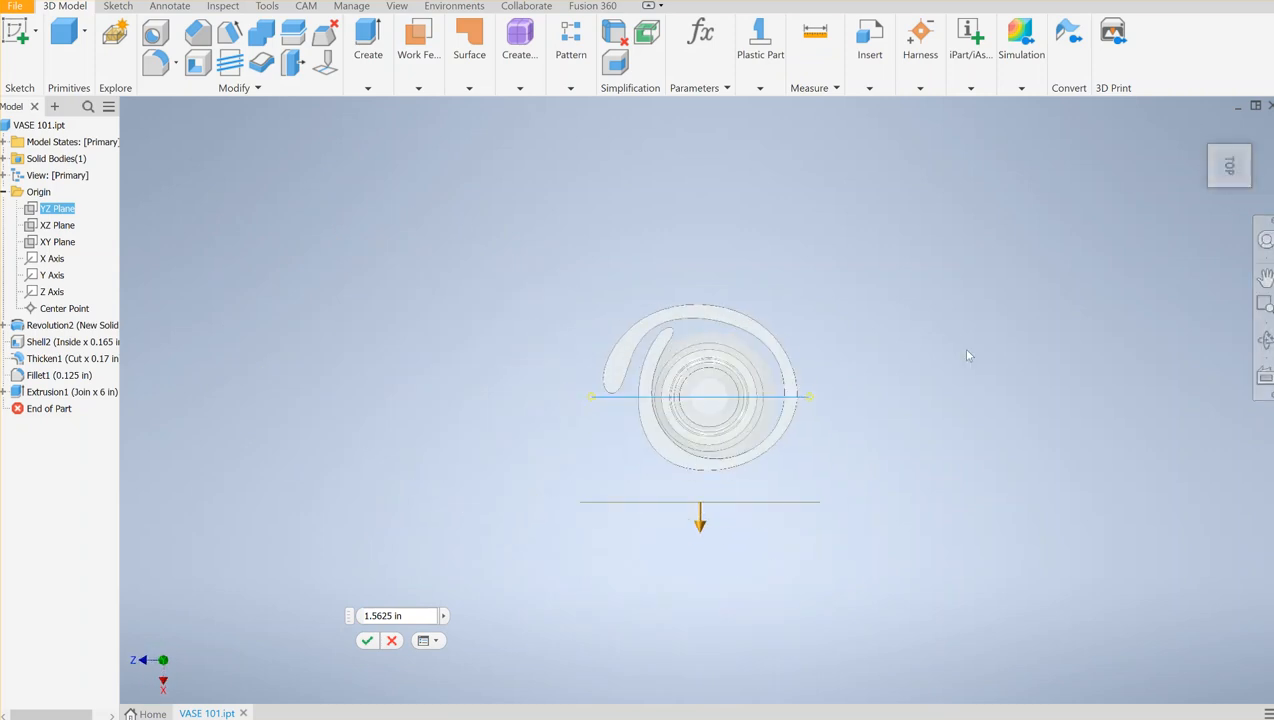
left_click_drag(700, 528, 690, 502)
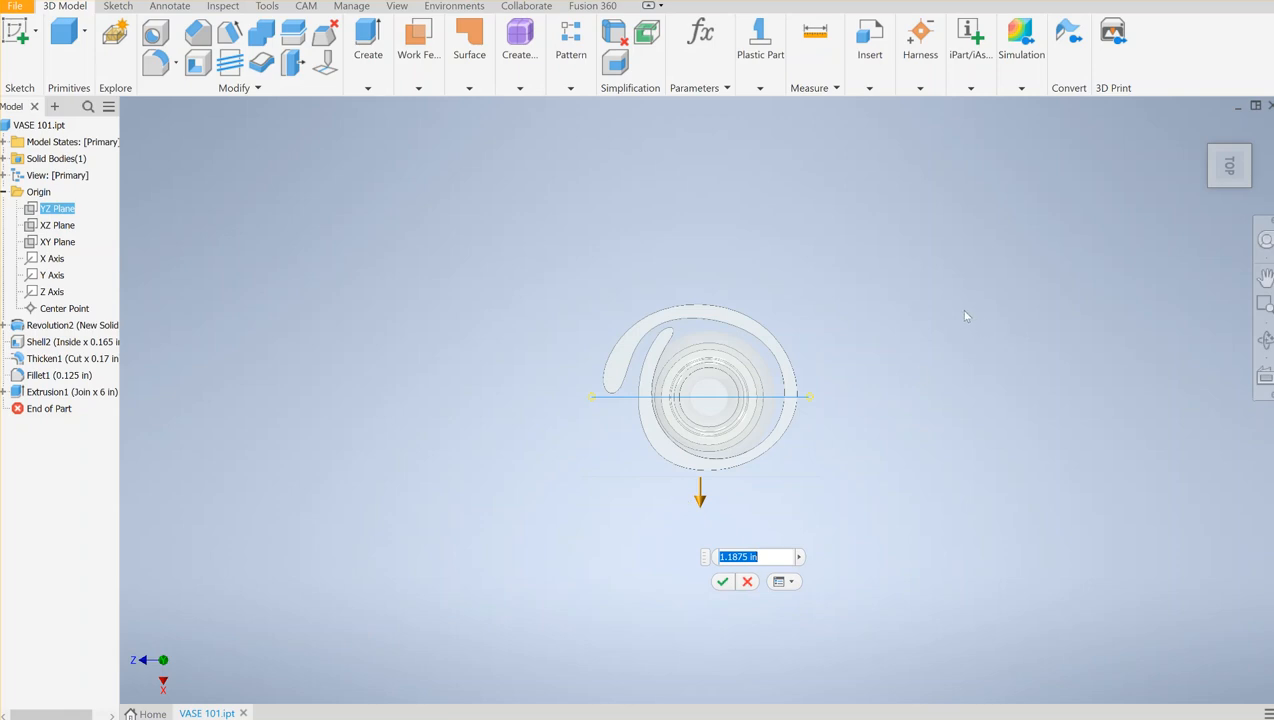
mouse_move(1217, 178)
left_mouse_down()
mouse_move(1209, 109)
mouse_move(1207, 172)
left_mouse_up()
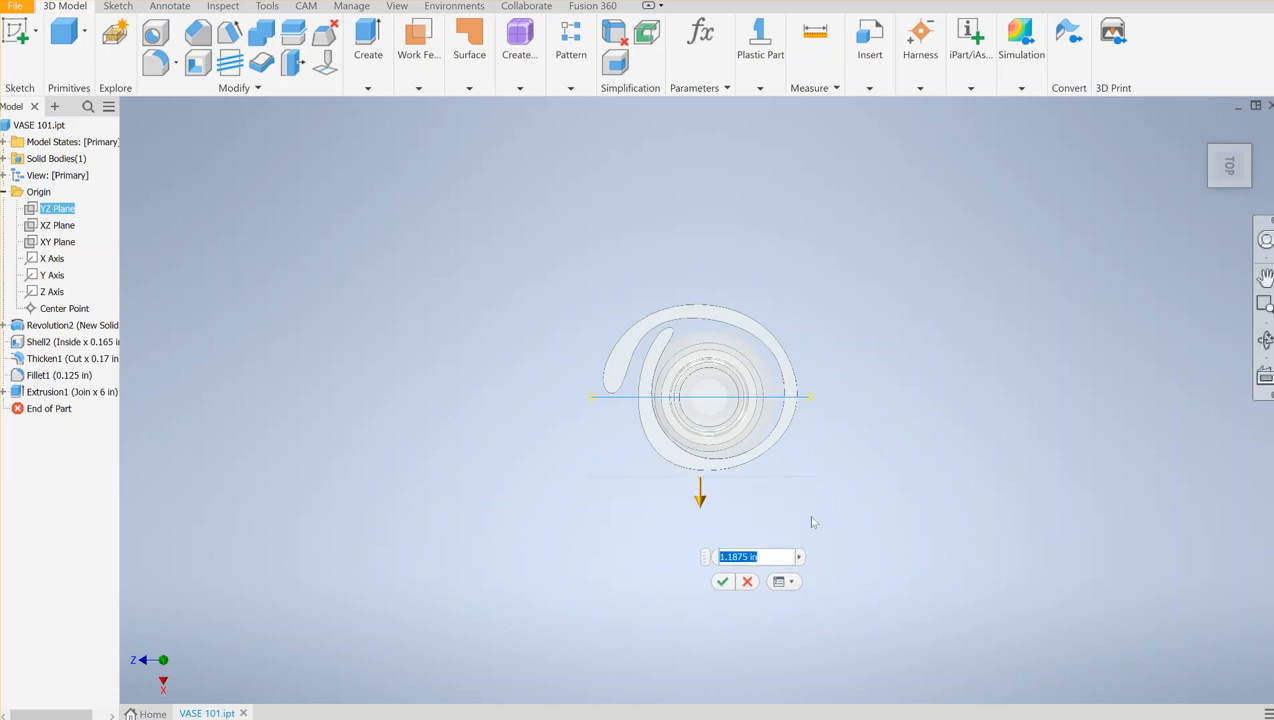
left_click(723, 582)
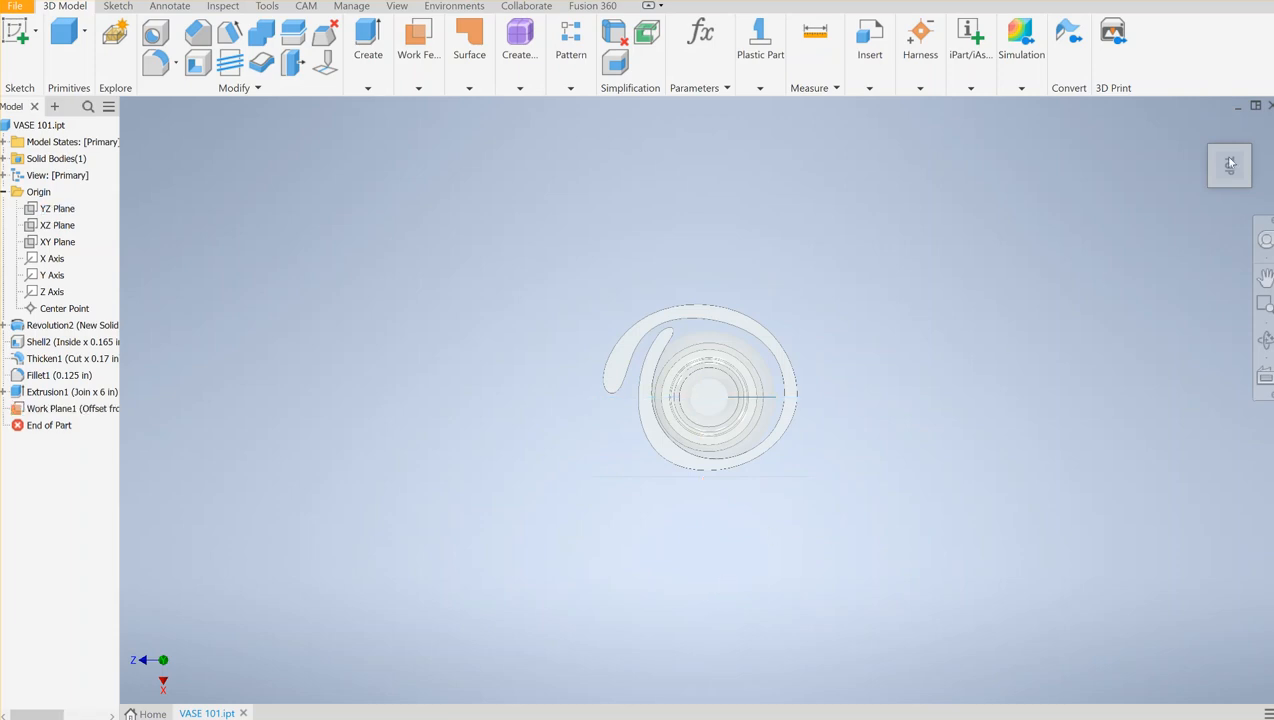
Start a new sketch on the offset work plane in front of the spiral wall
left_click_drag(1229, 162, 1218, 103)
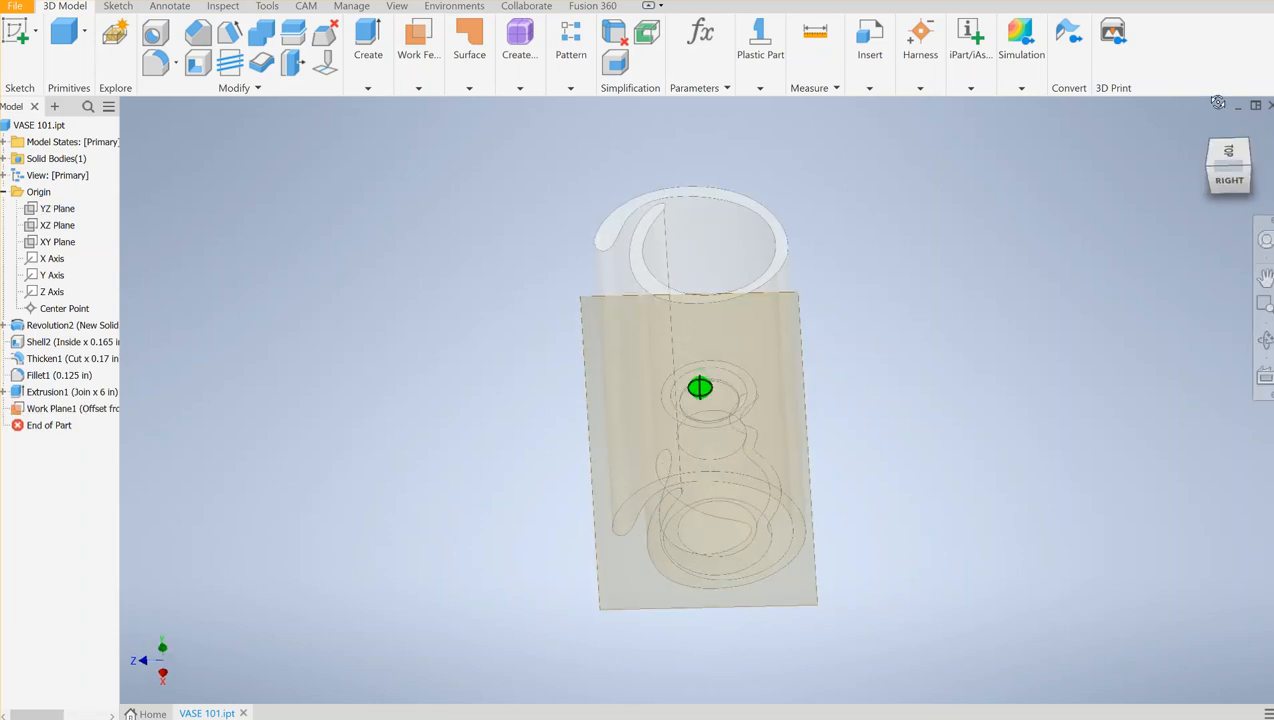
left_click(1218, 103)
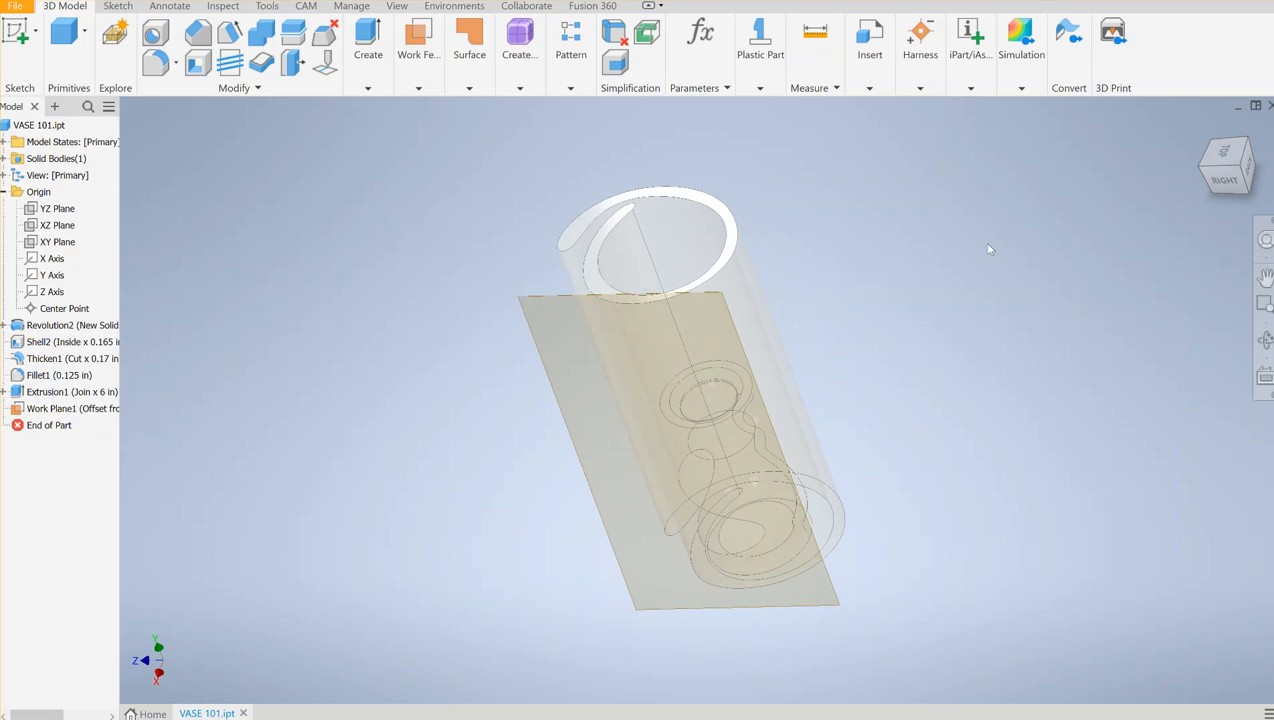
left_click(533, 322)
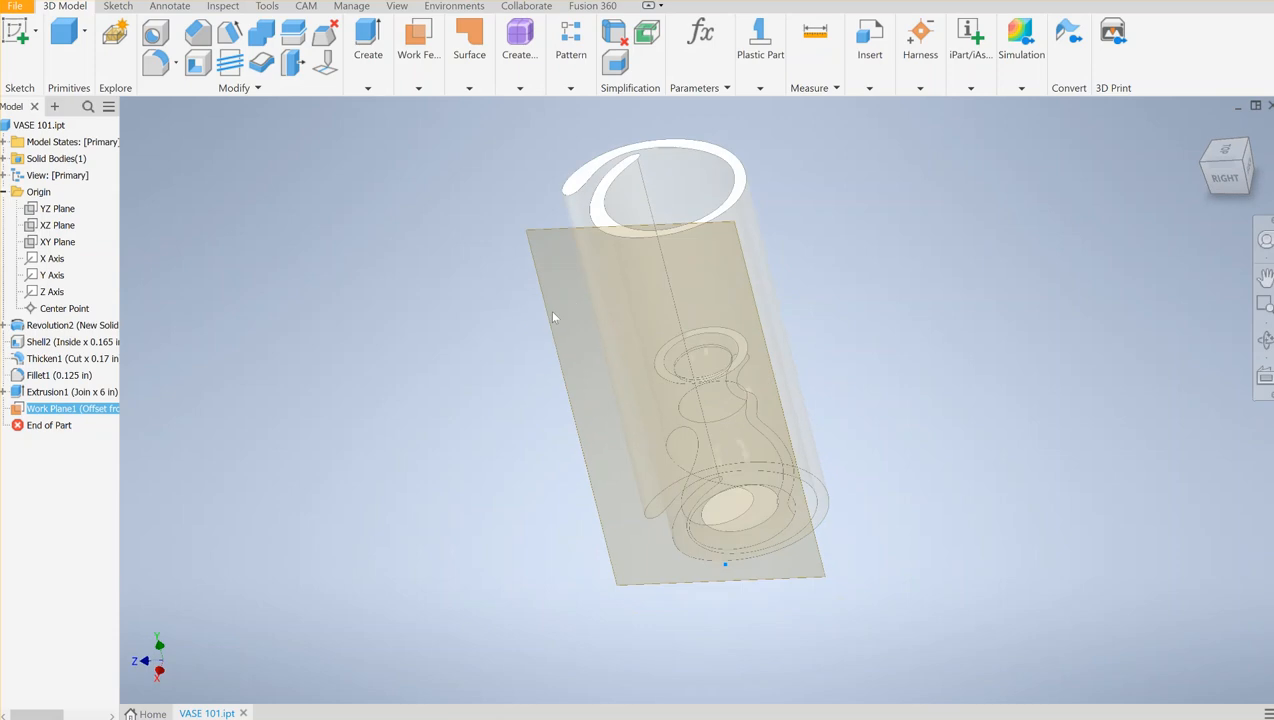
key("s")
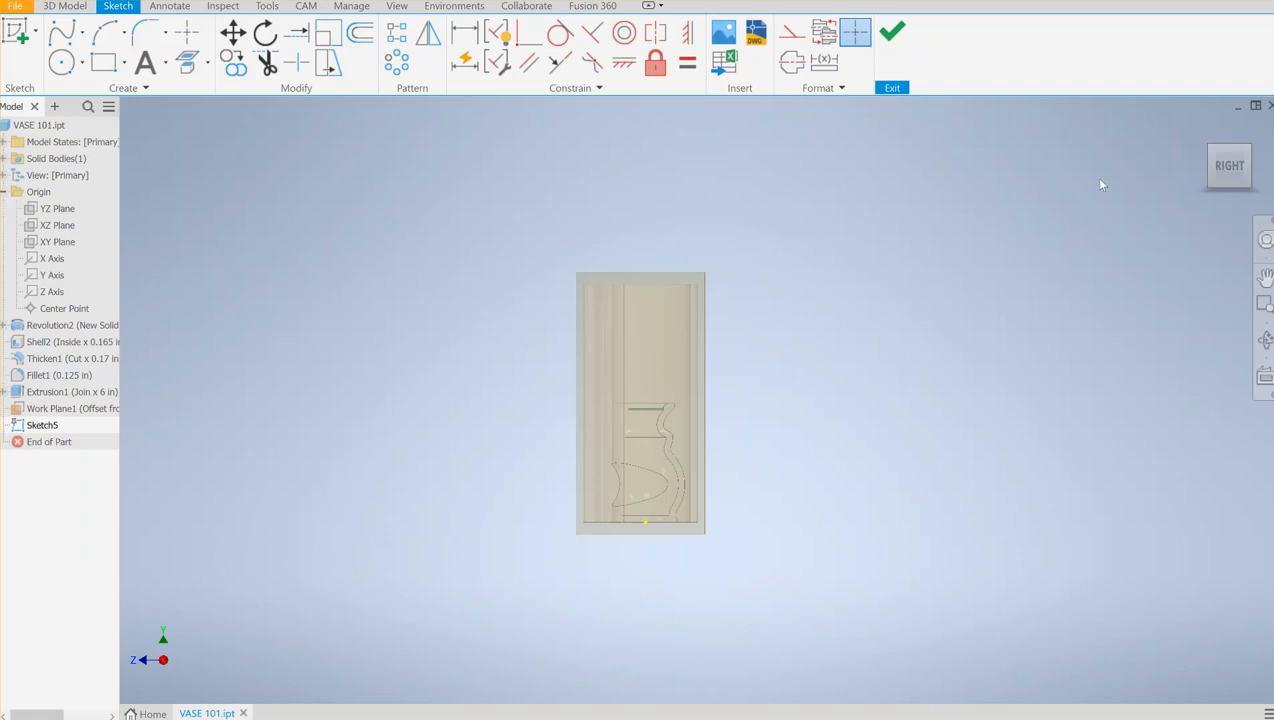
mouse_move(1212, 185)
middle_mouse_down("shift")
mouse_move(1206, 217)
mouse_move(1216, 185)
middle_mouse_up("shift")
left_click(1220, 177)
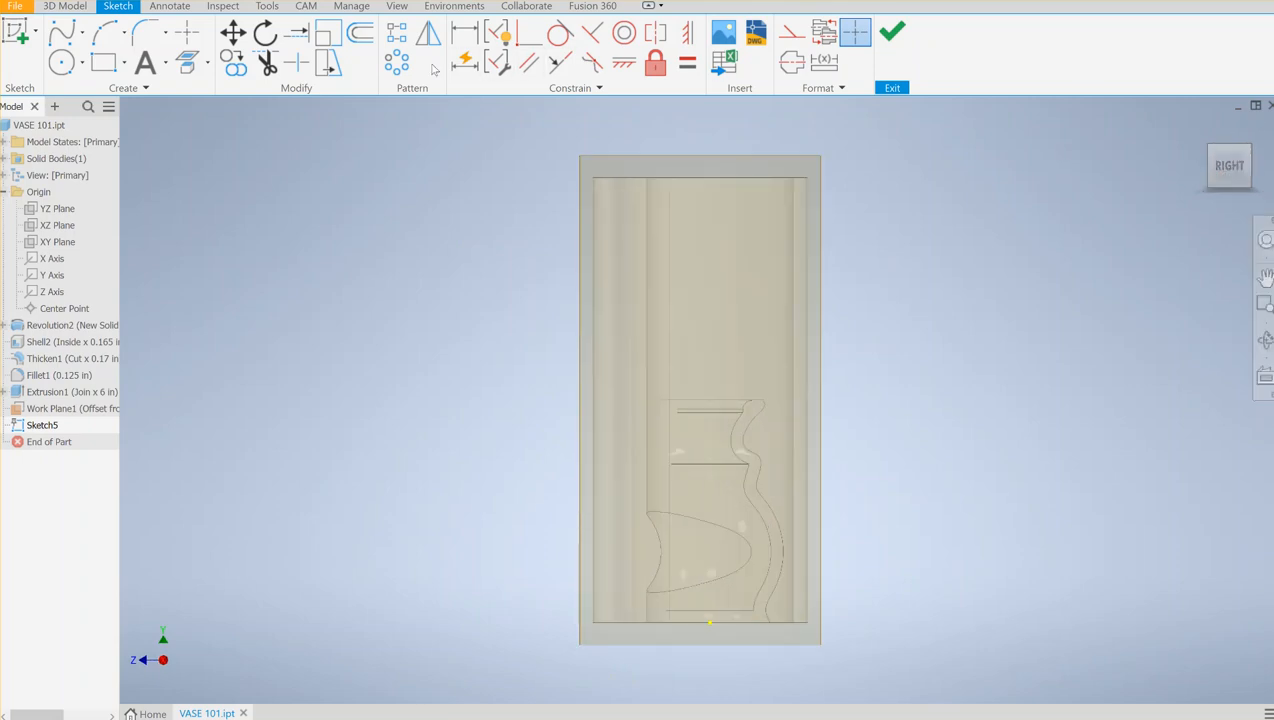
Draw a long, narrow horizontal rectangle across the upper part of the spiral wall, extending well past both of its sides
left_click(104, 63)
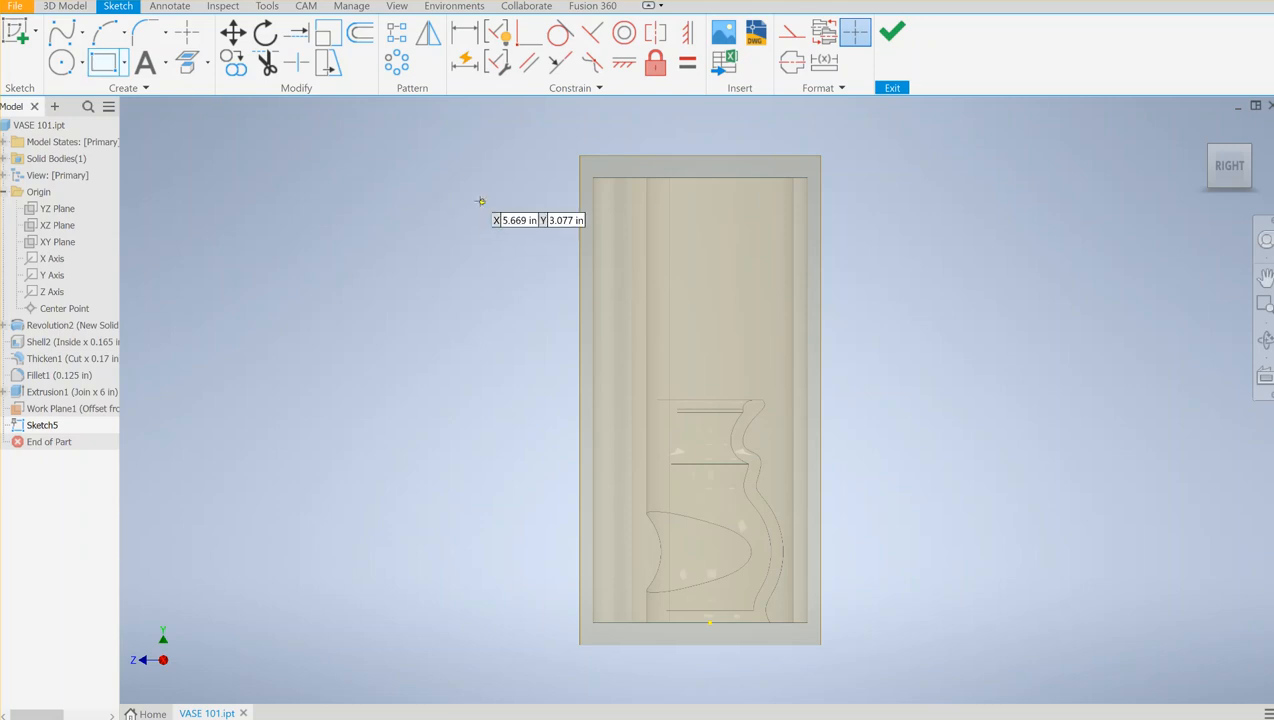
left_click(441, 172)
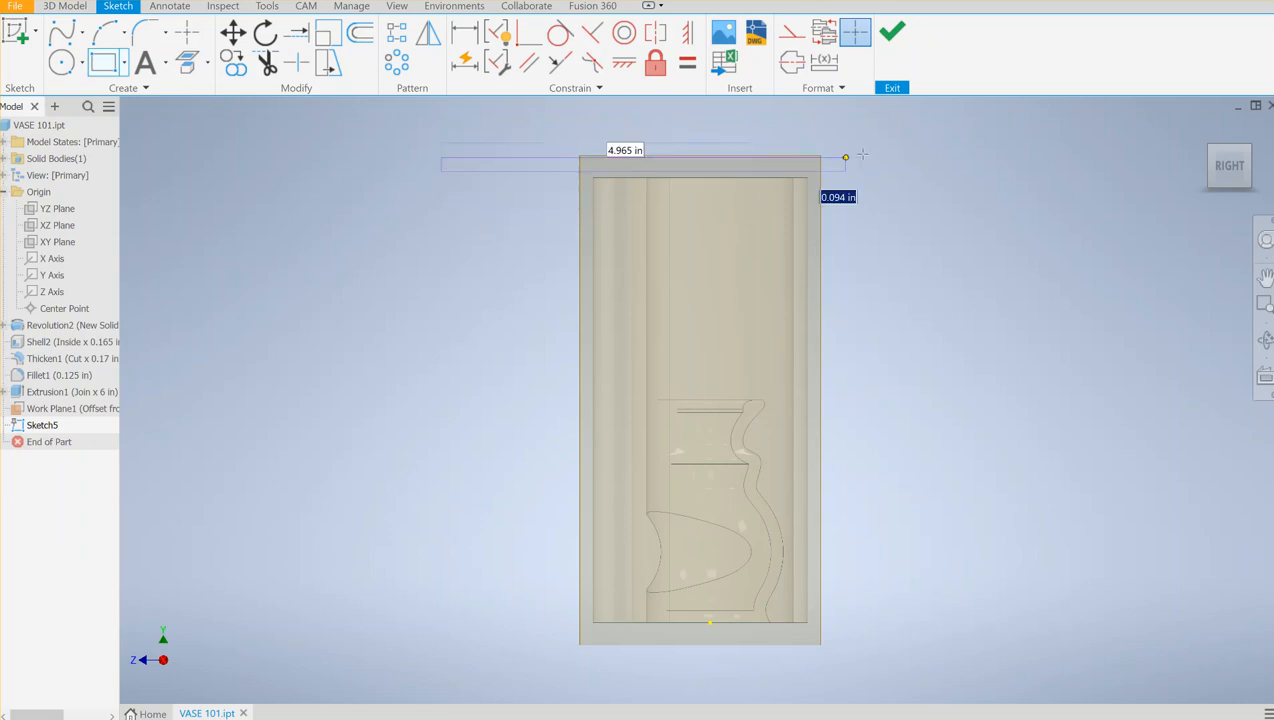
left_click(964, 227)
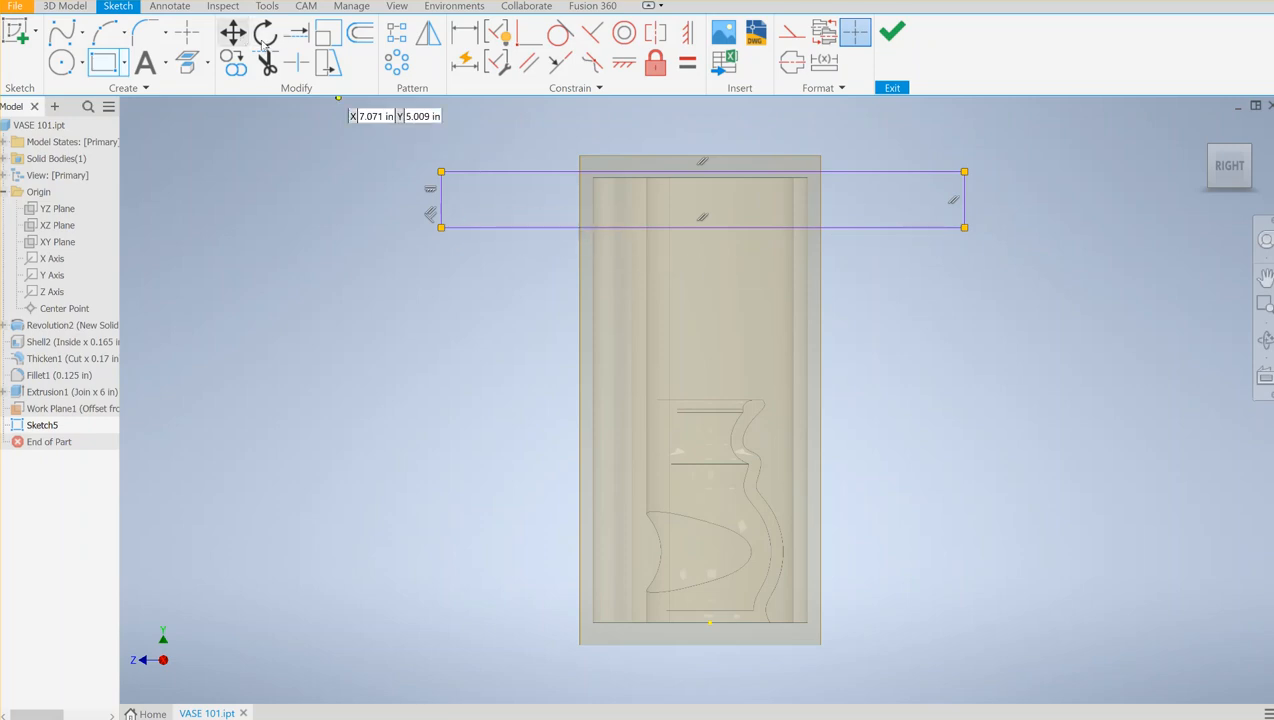
Rotate the whole rectangle about its middle so it slopes diagonally down across the spiral wall, allowing its constraints to be removed
left_click(265, 36)
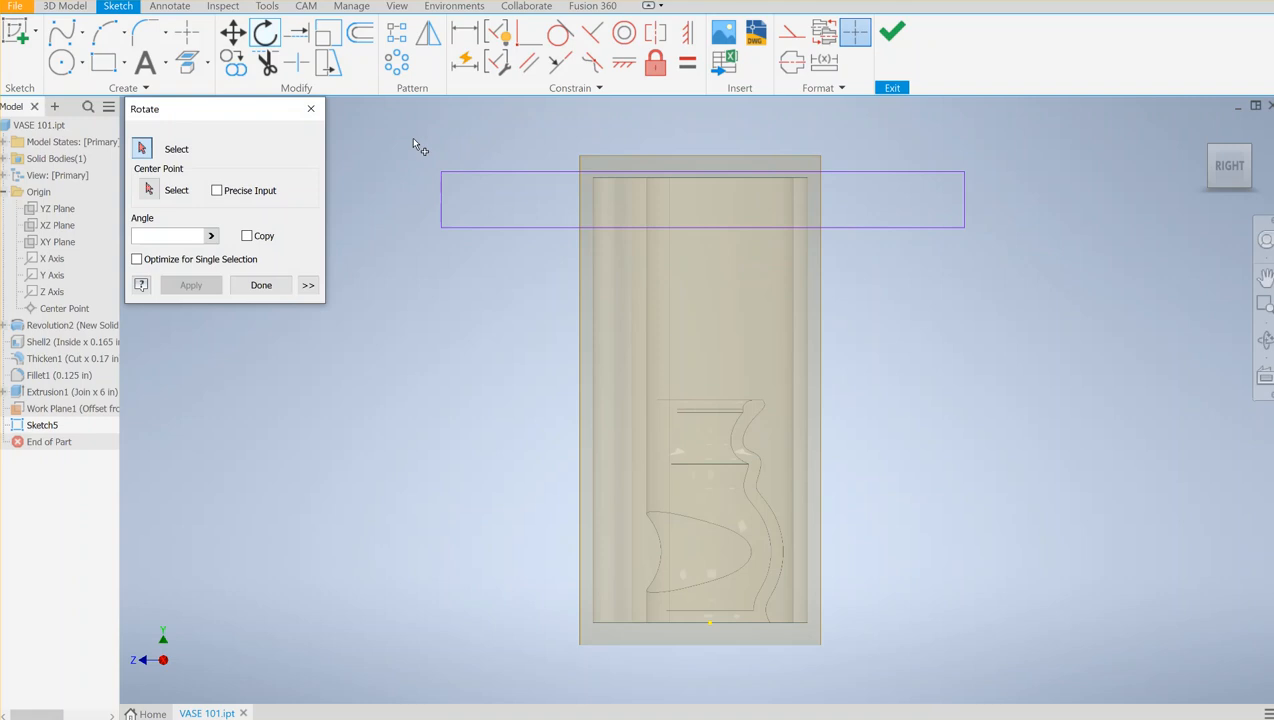
mouse_move(410, 140)
left_mouse_down()
mouse_move(996, 268)
mouse_move(980, 288)
left_mouse_up()
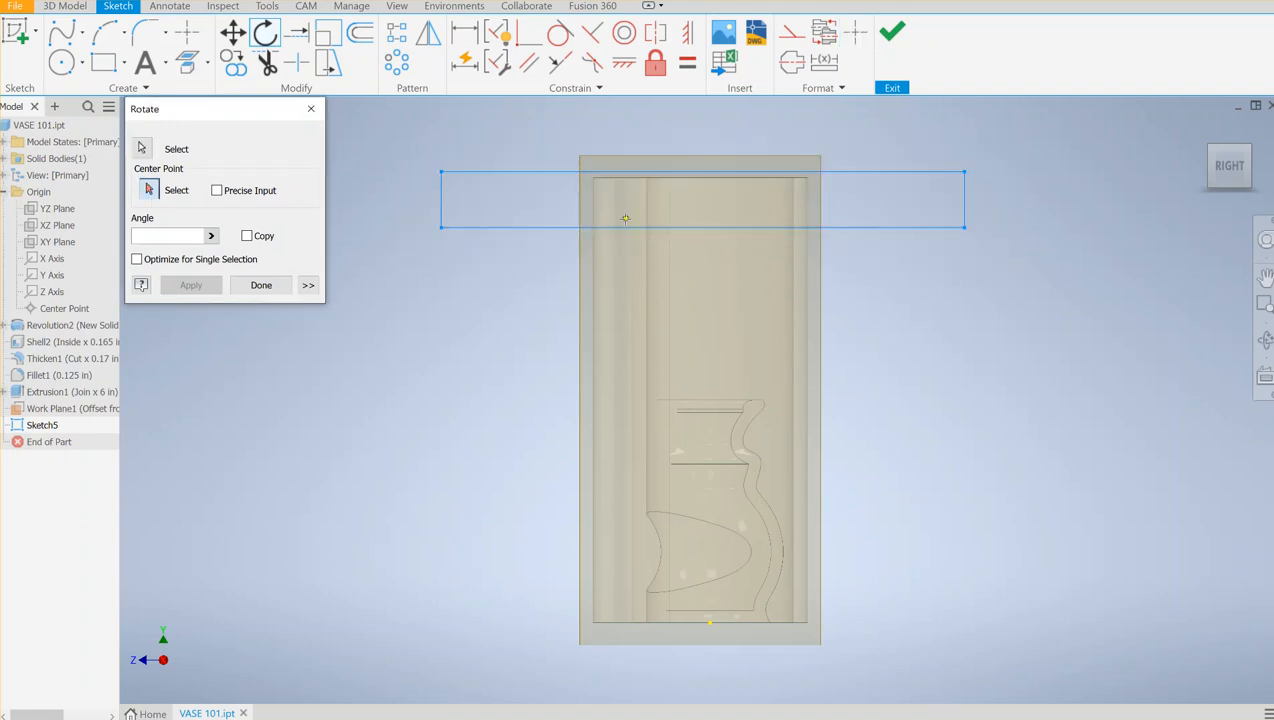
left_click(698, 202)
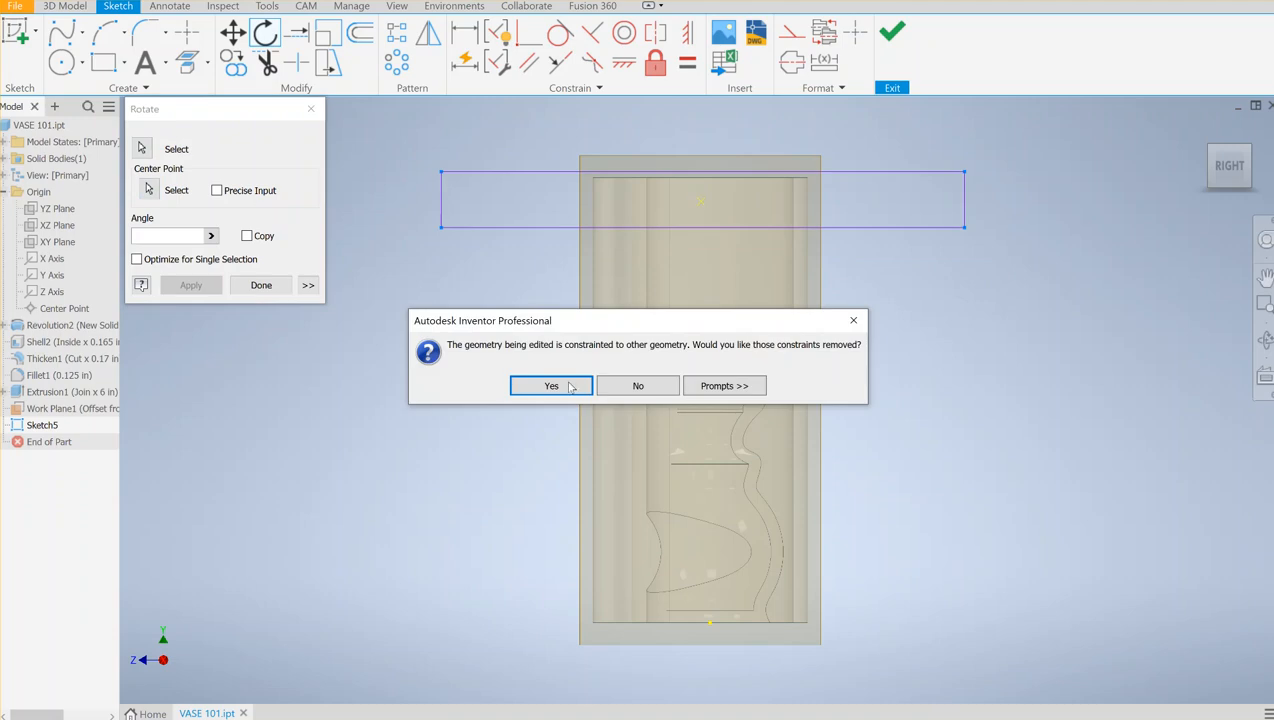
left_click(570, 387)
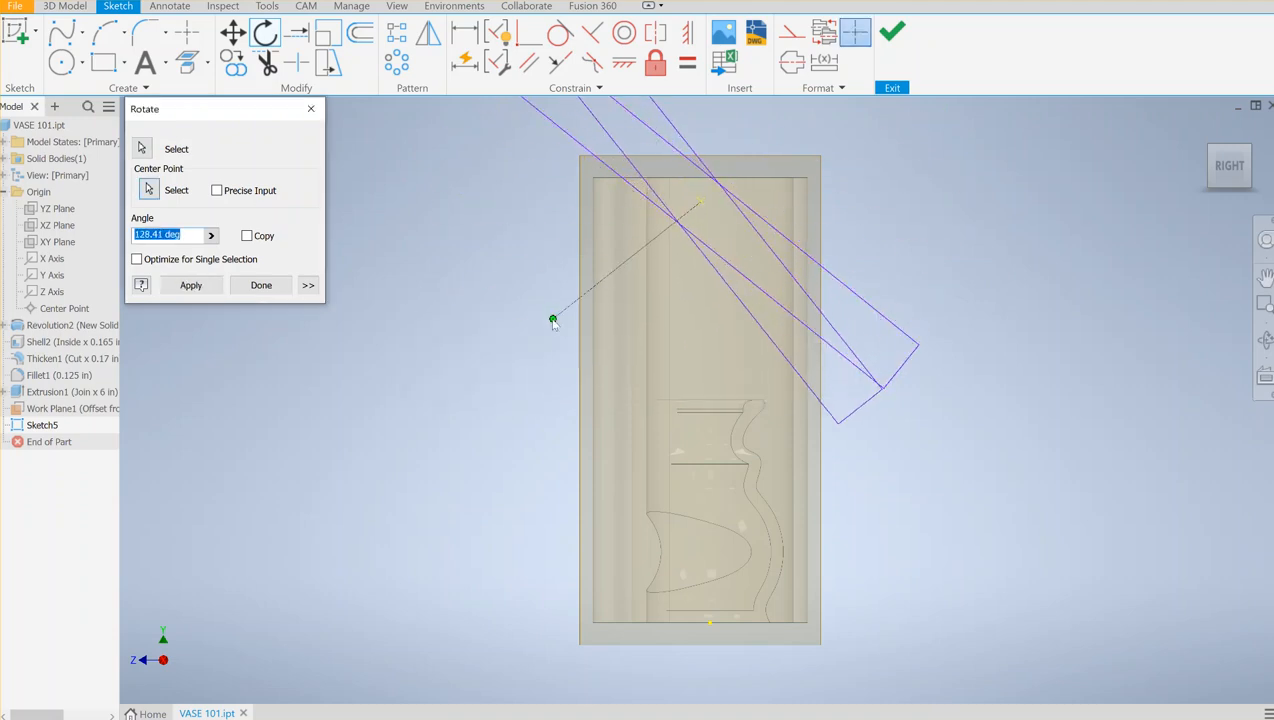
left_click(638, 333)
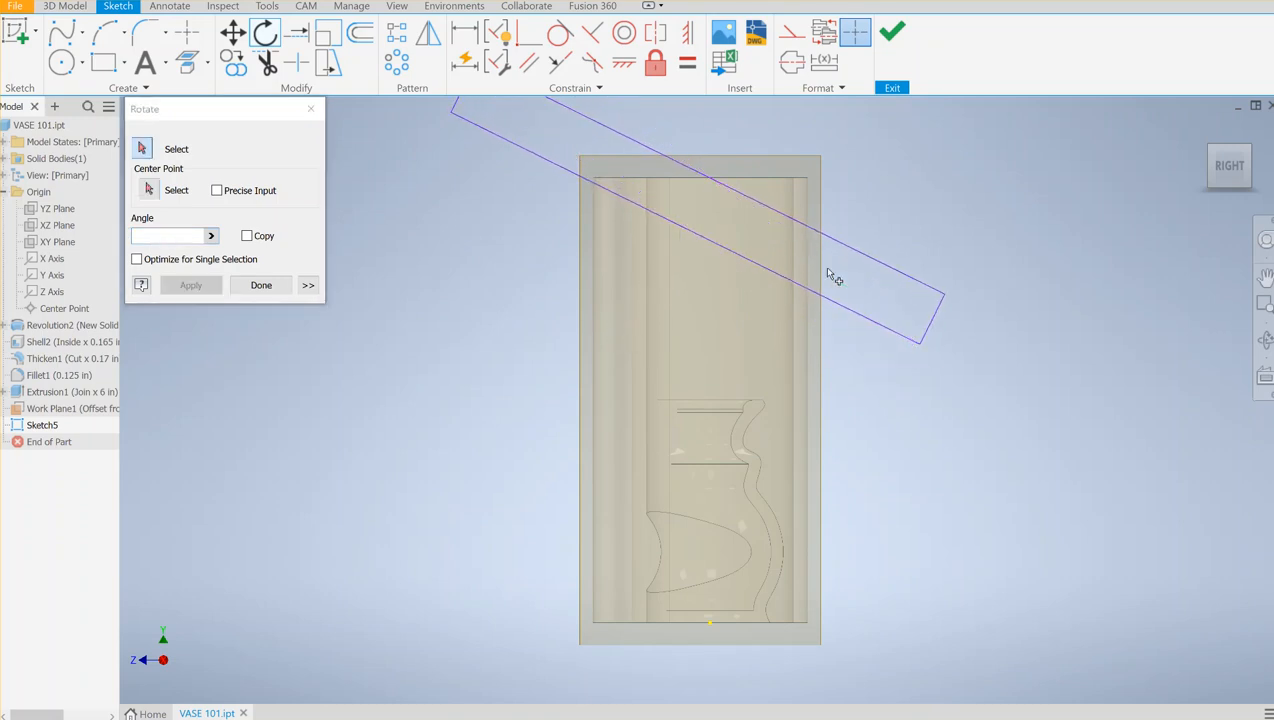
middle_click_drag(916, 204, 958, 336)
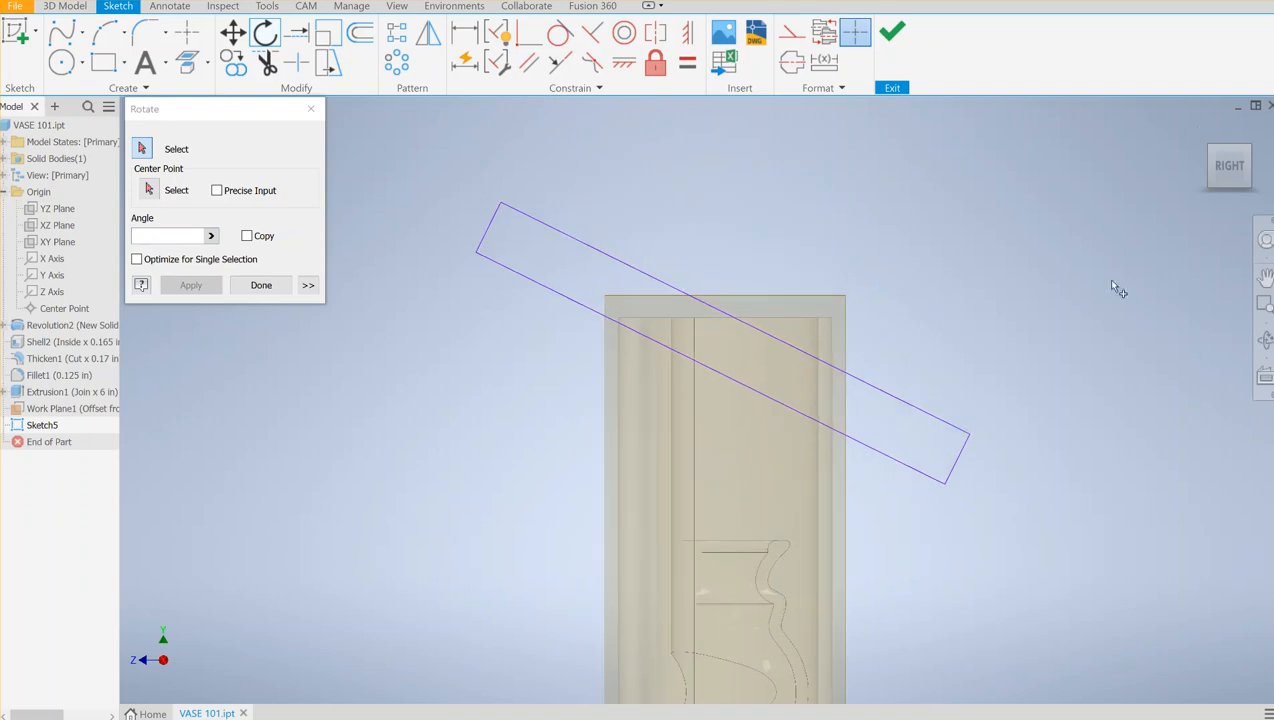
mouse_move(1221, 177)
left_mouse_down()
mouse_move(1211, 187)
mouse_move(1232, 168)
left_mouse_up()
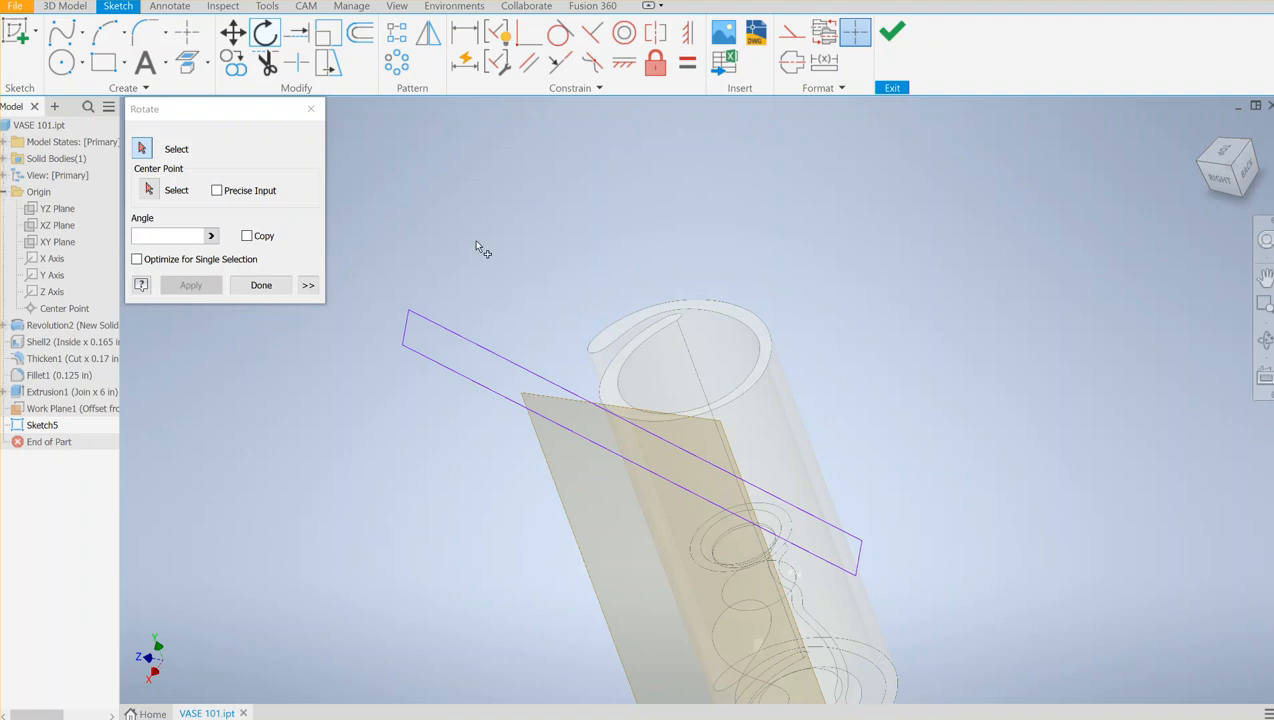
left_click(262, 286)
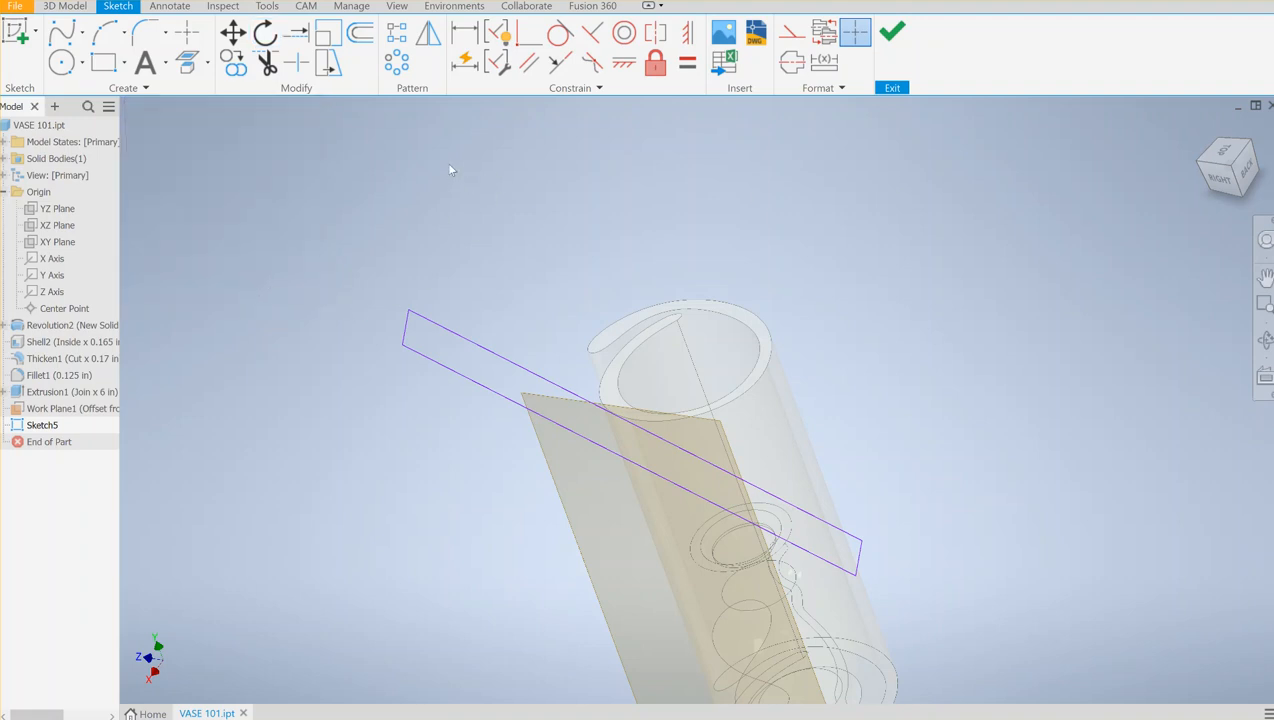
Try to set the slanted rectangle's width to 1.5 in with an aligned dimension on its lower short edge
mouse_move(1225, 186)
left_mouse_down()
mouse_move(1239, 136)
mouse_move(1234, 196)
mouse_move(1236, 146)
left_mouse_up()
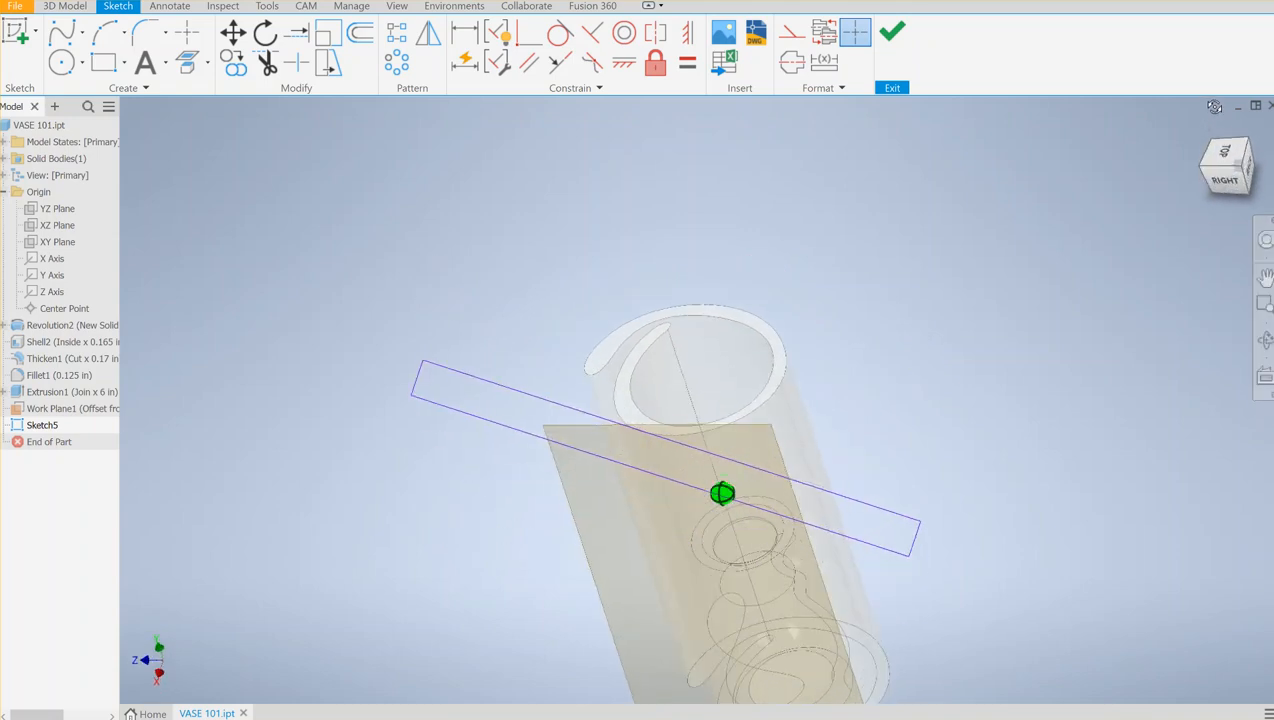
left_click(1217, 185)
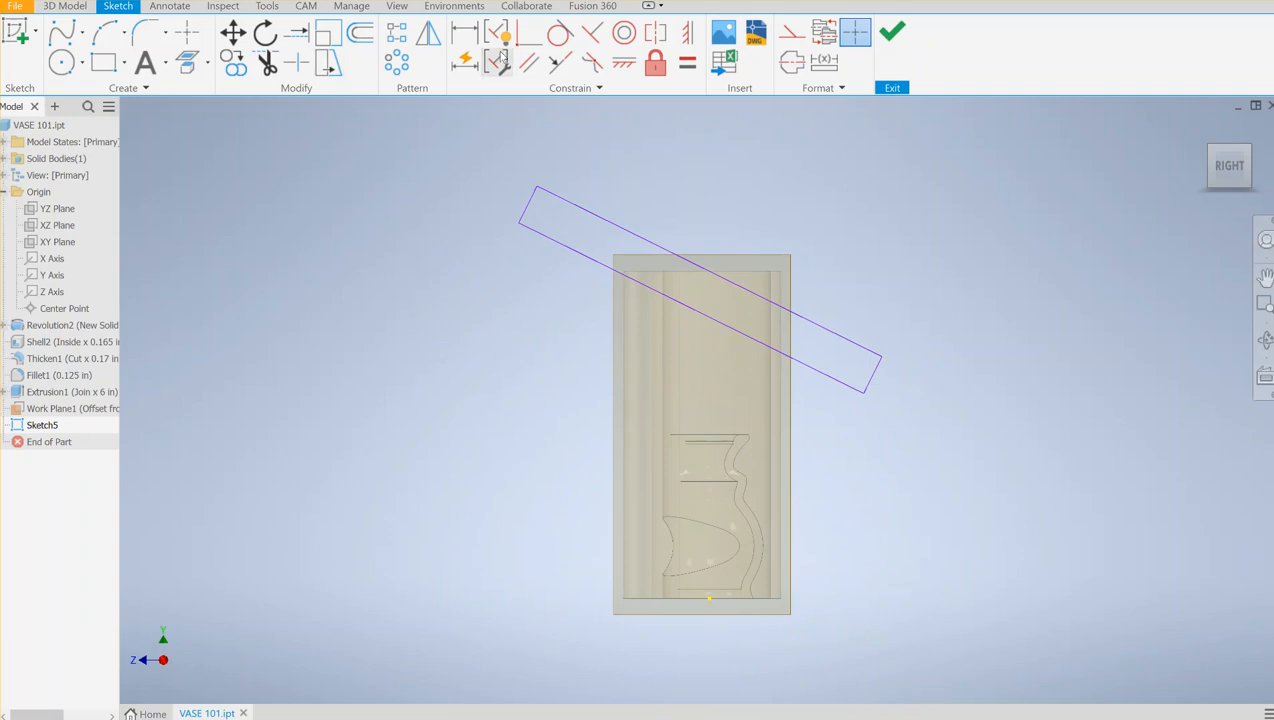
left_click(457, 37)
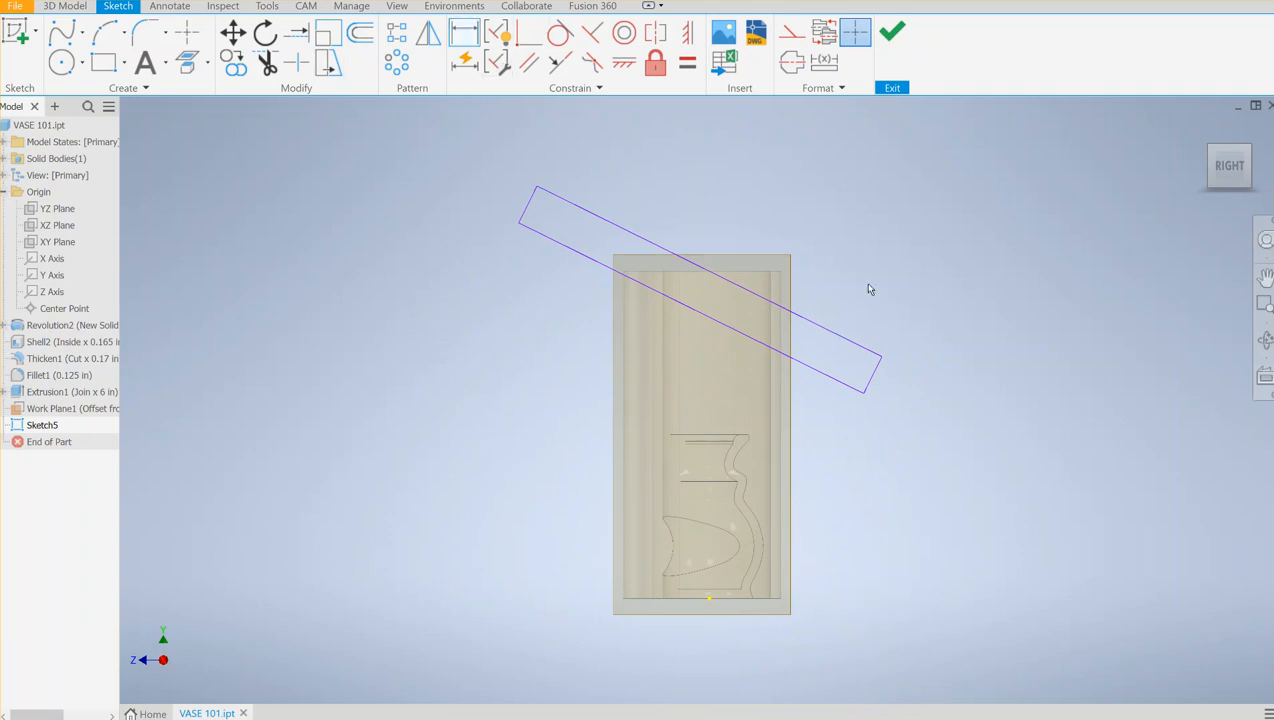
left_click(881, 376)
right_click(915, 374)
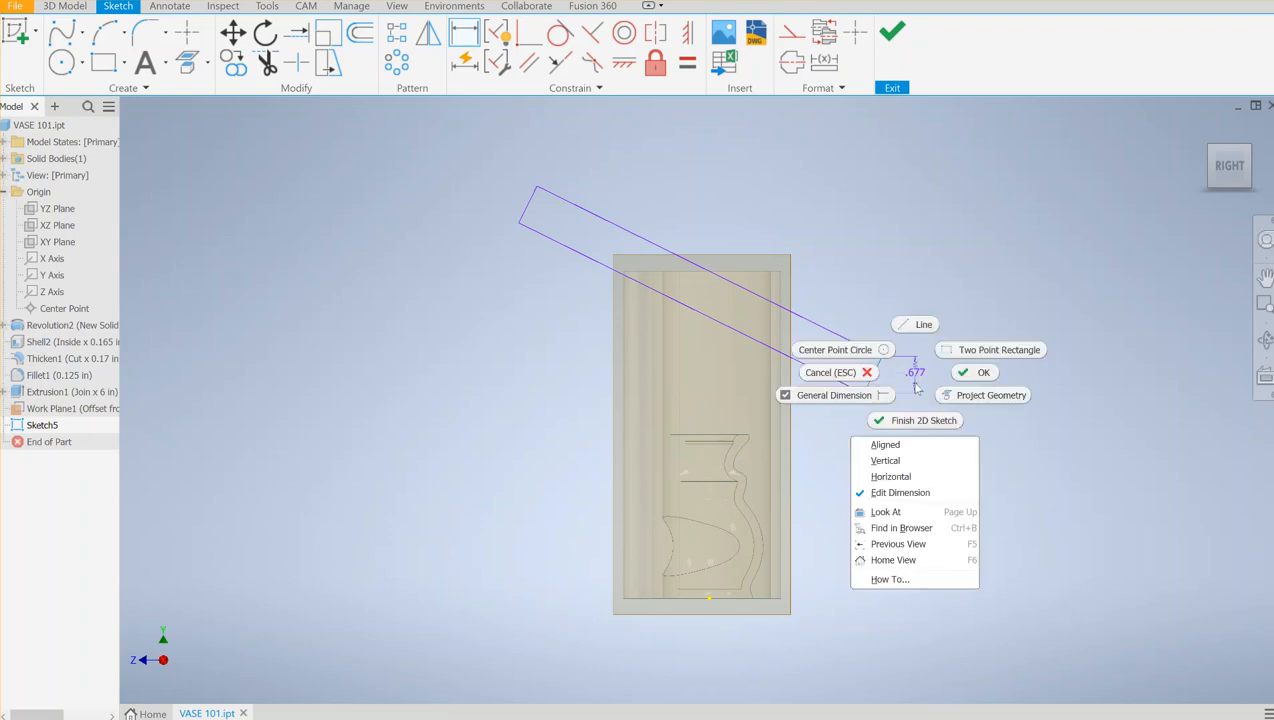
left_click(886, 445)
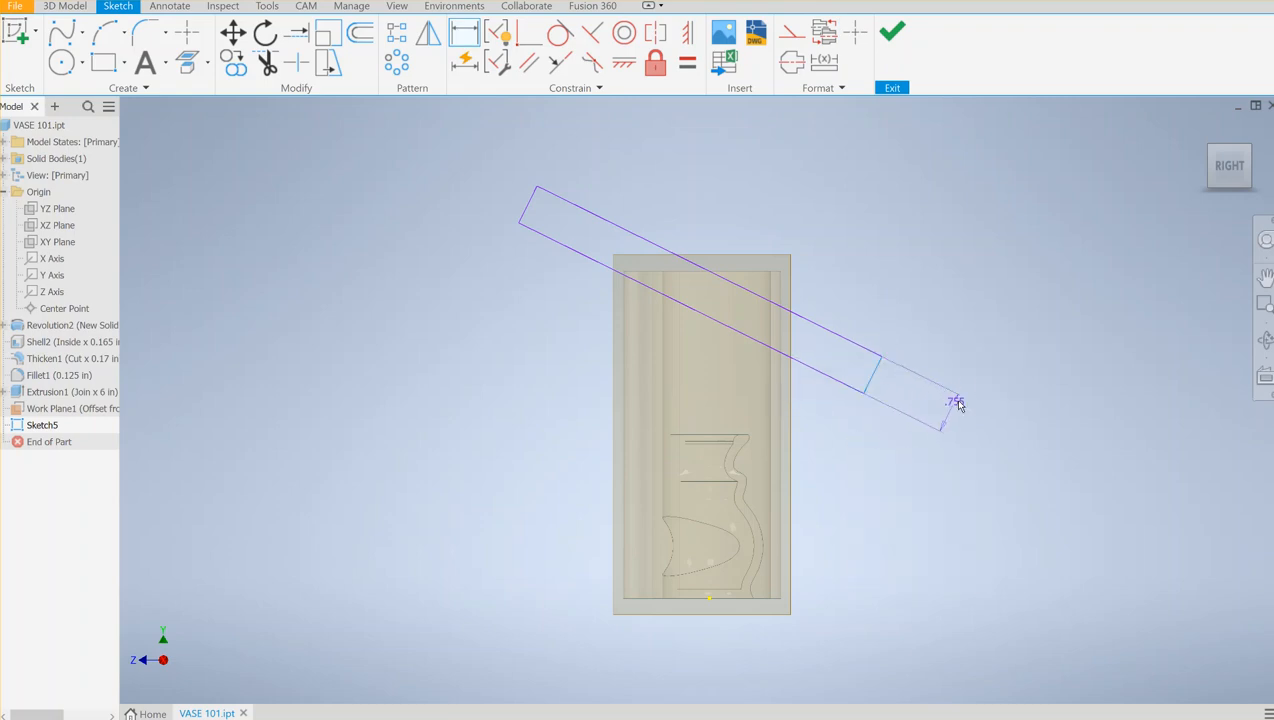
left_click(973, 364)
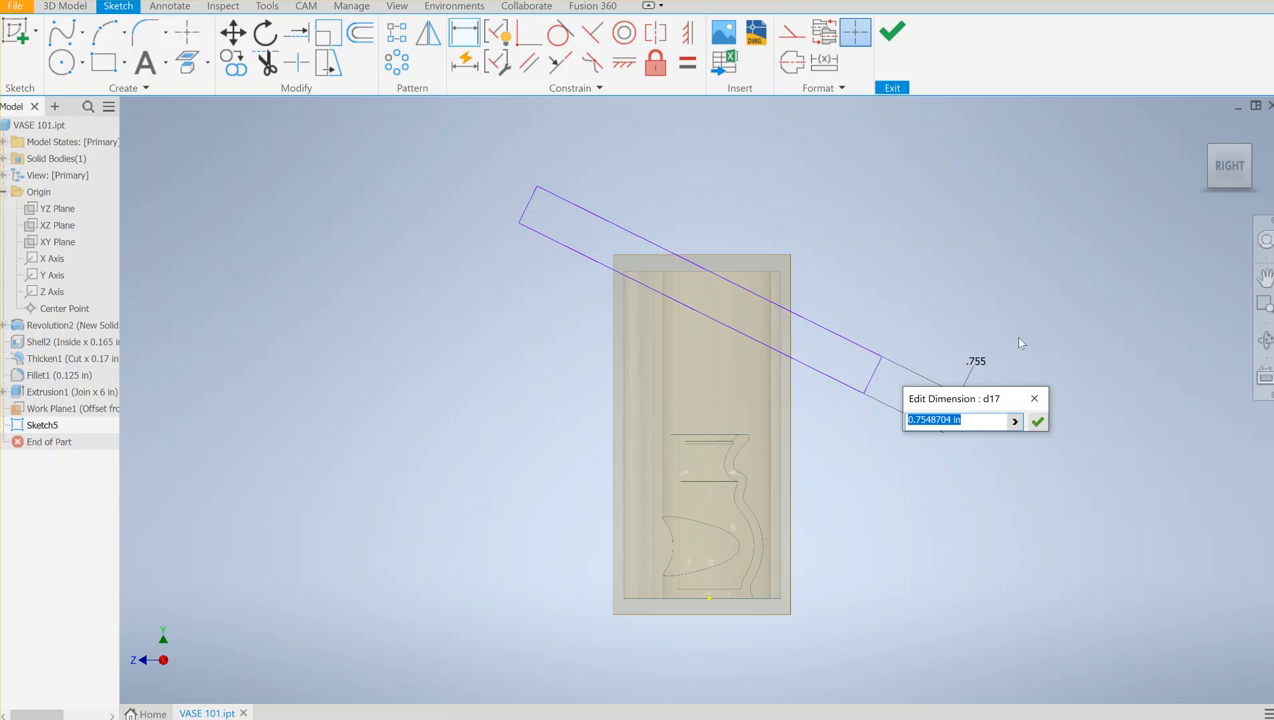
type("1.5")
key("Return")
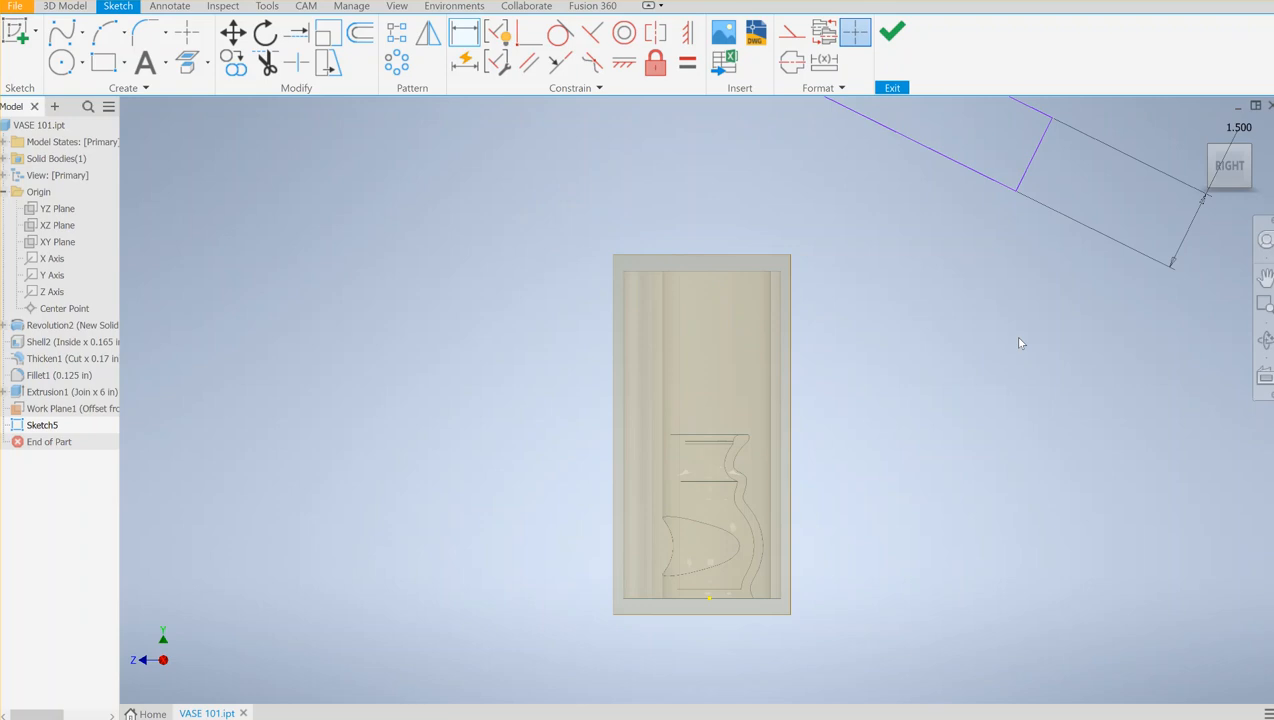
key("ctrl+z")
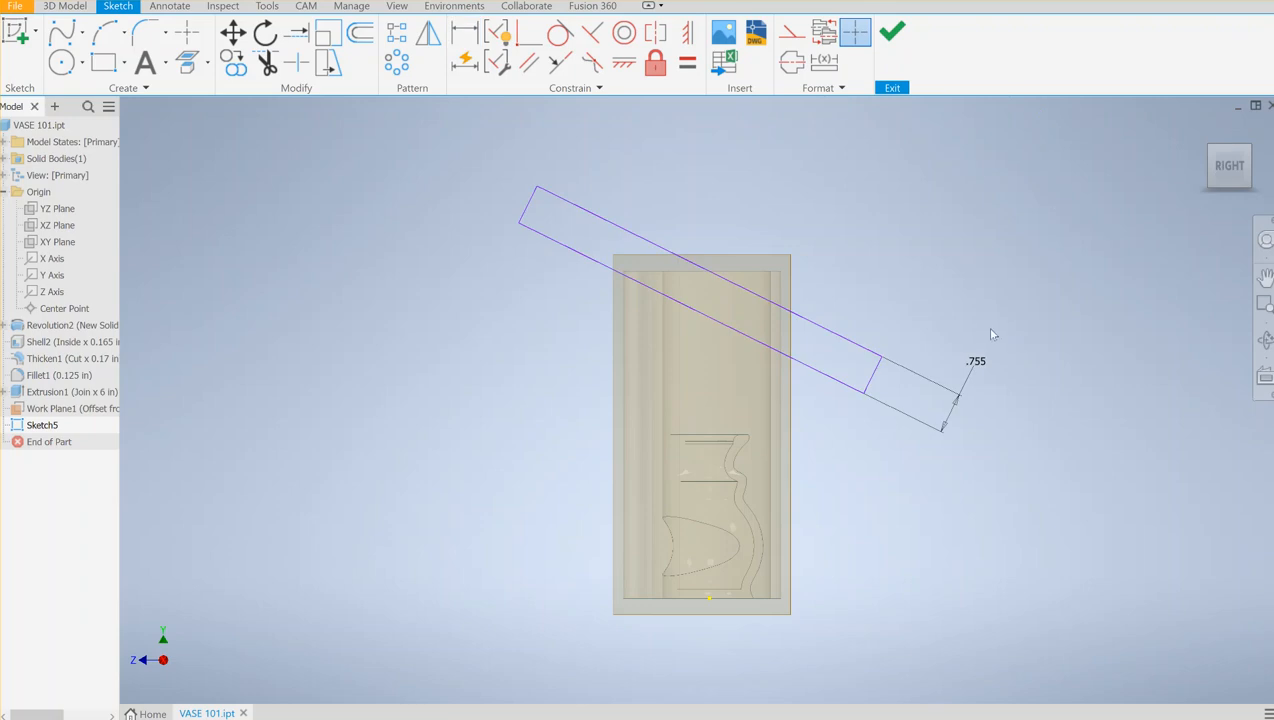
Try to set the slanted rectangle's width dimension to 1 in
double_click(977, 363)
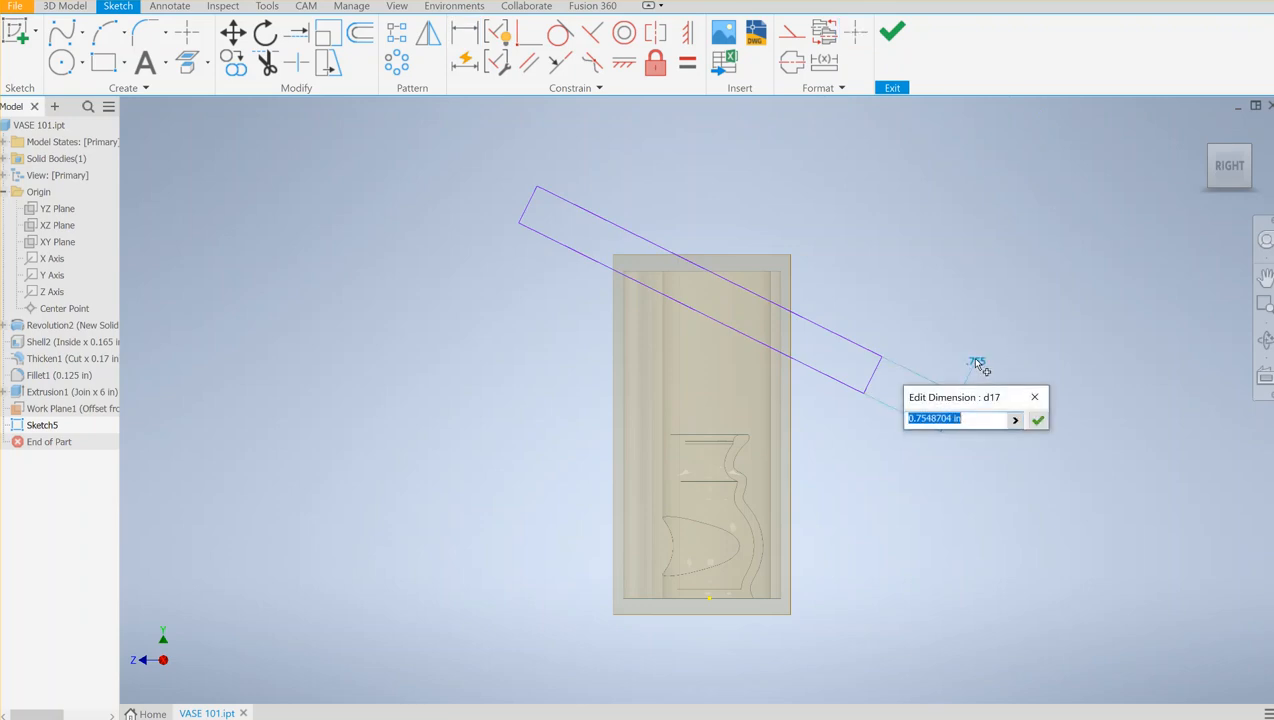
type("1")
key("Return")
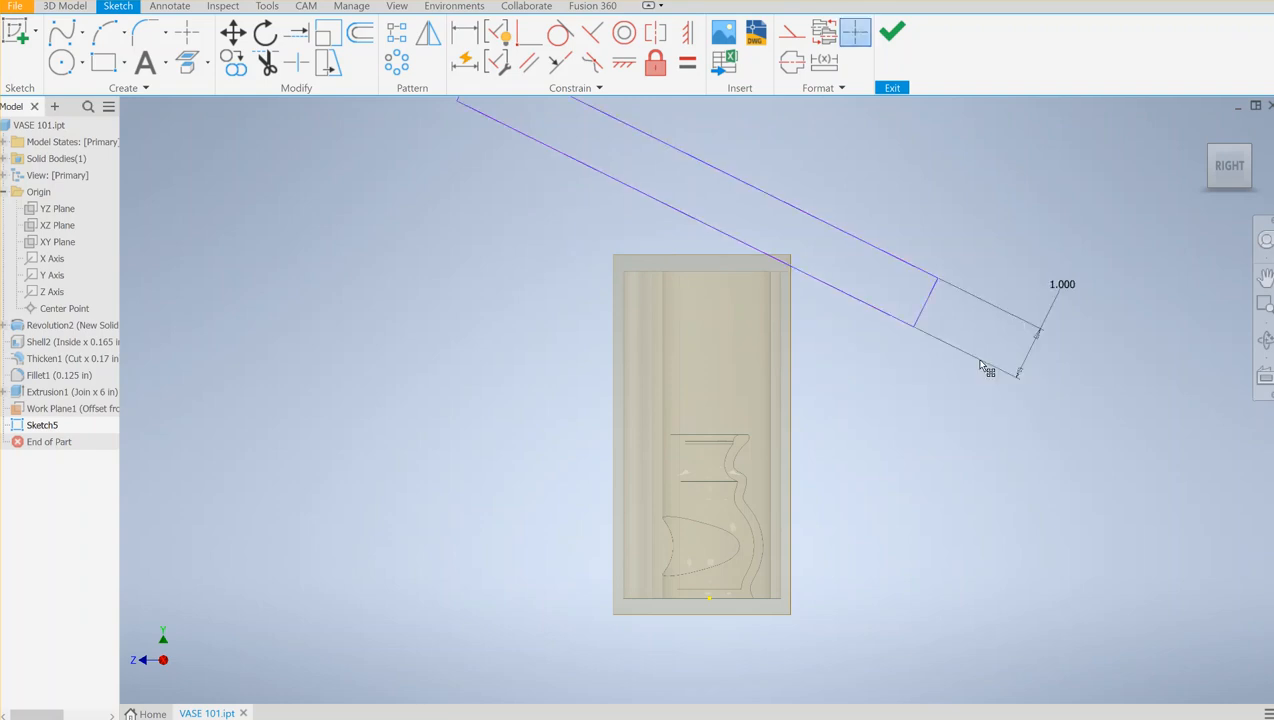
key("ctrl+z")
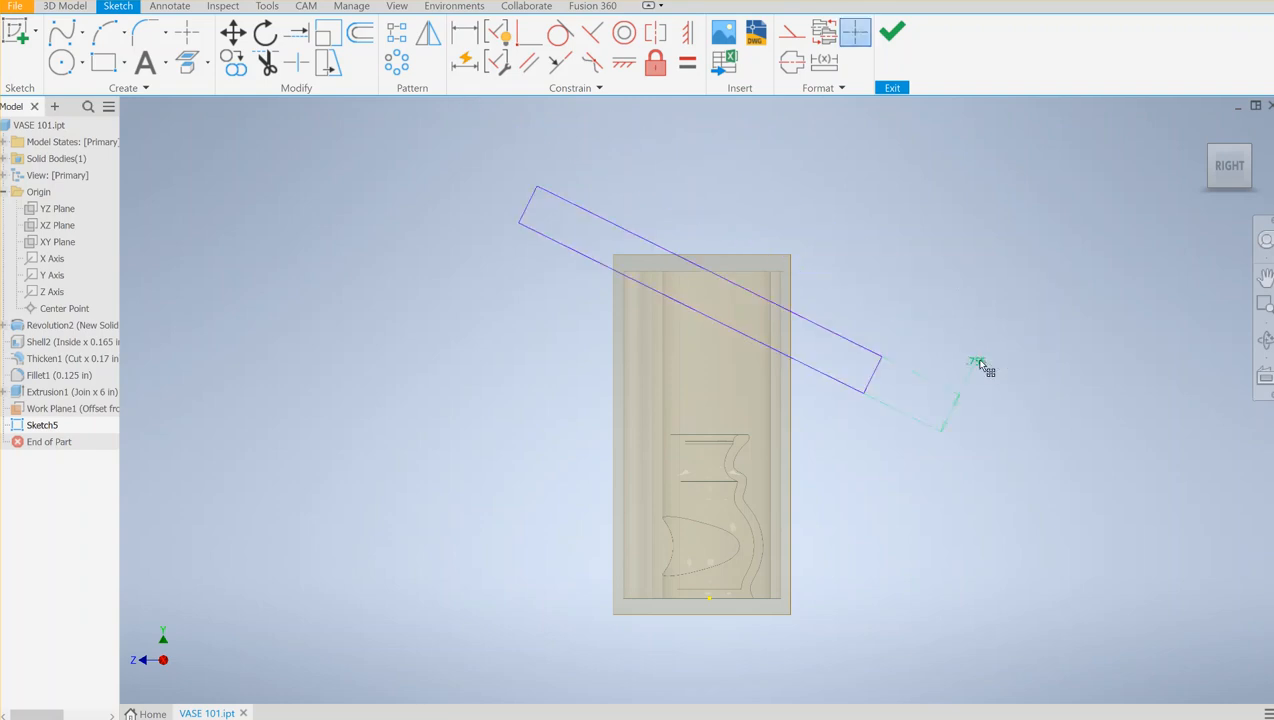
Delete the rectangle's width dimension and stretch its upper long edge outward until the rectangle covers the spiral wall's whole top end
mouse_move(846, 344)
left_mouse_down()
mouse_move(873, 310)
mouse_move(860, 352)
left_mouse_up()
left_click(861, 353)
left_click(958, 403)
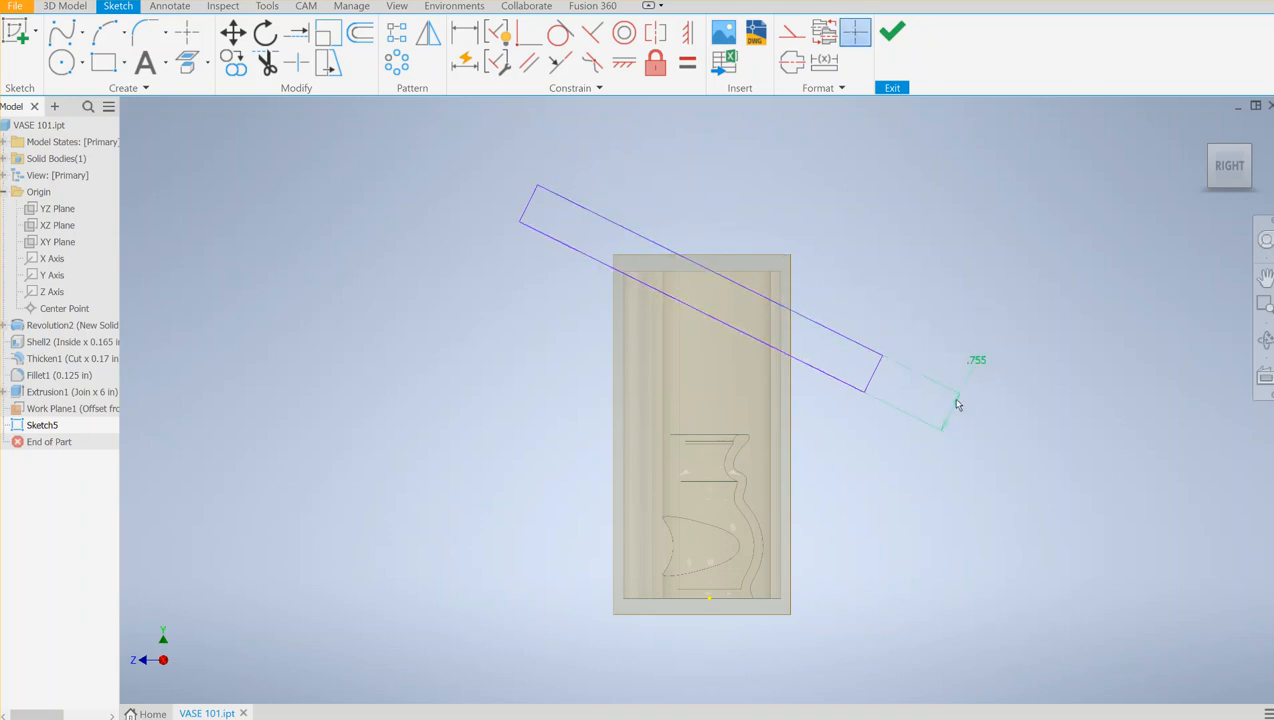
left_click(963, 389)
key("Delete")
left_click_drag(855, 343, 888, 291)
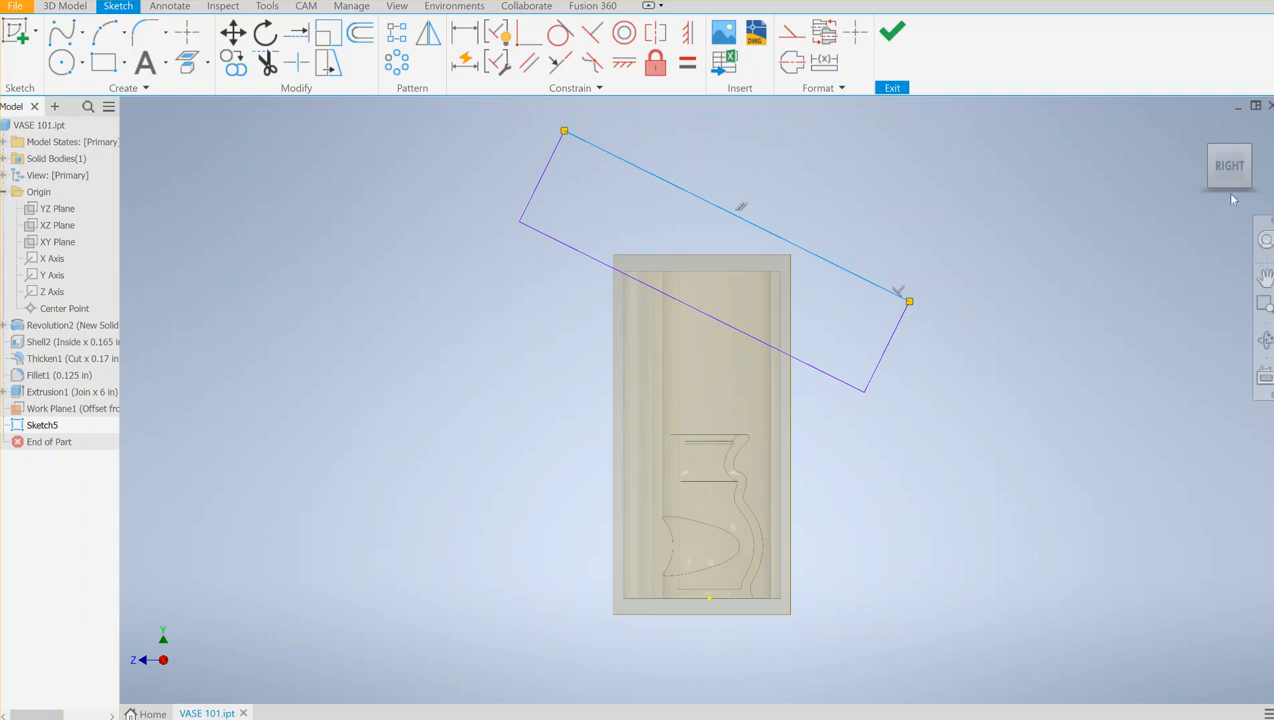
Finish the sketch and extrude the slanted rectangle 6 in toward the spiral wall as a cut, slicing its top at an angle
left_click(1203, 128)
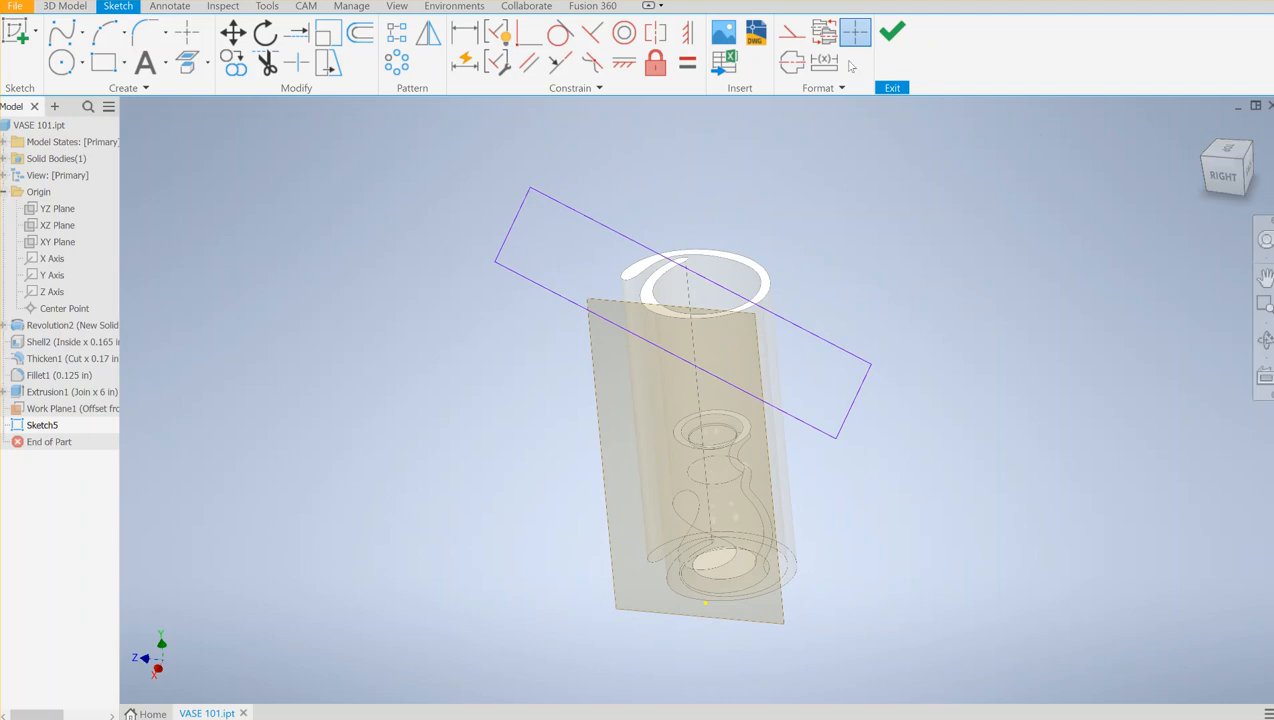
left_click(891, 34)
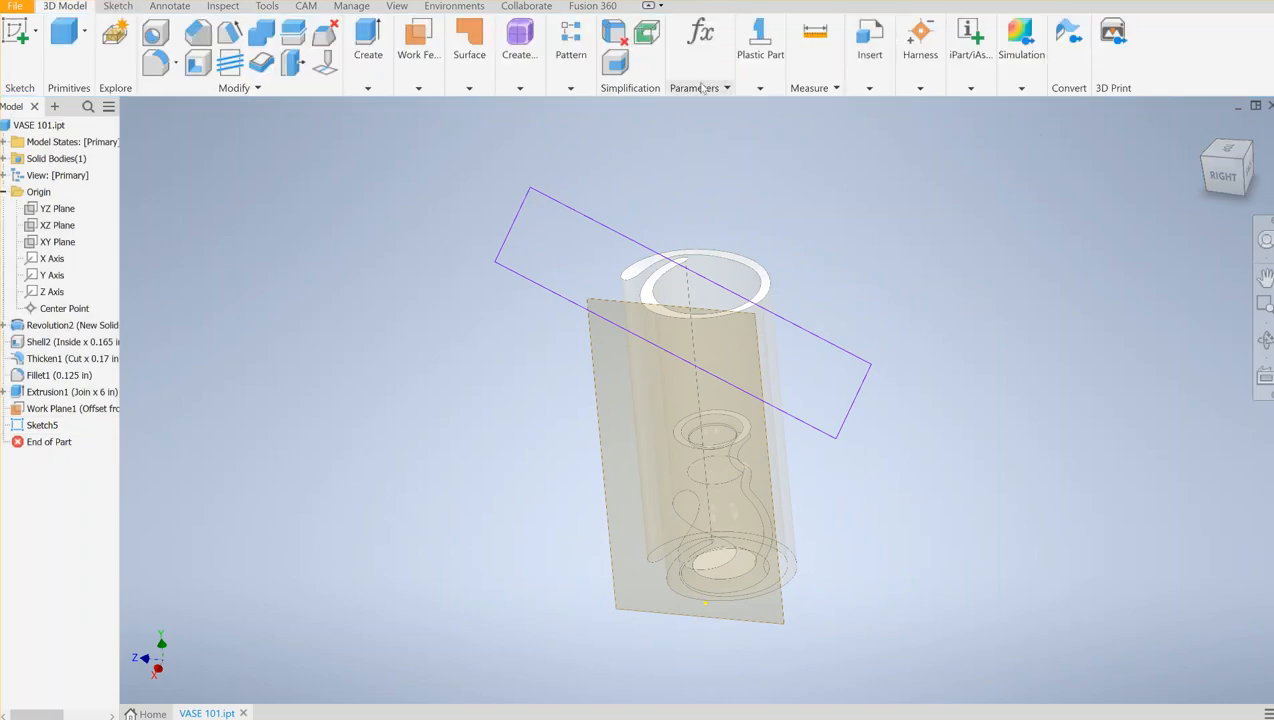
left_click(368, 60)
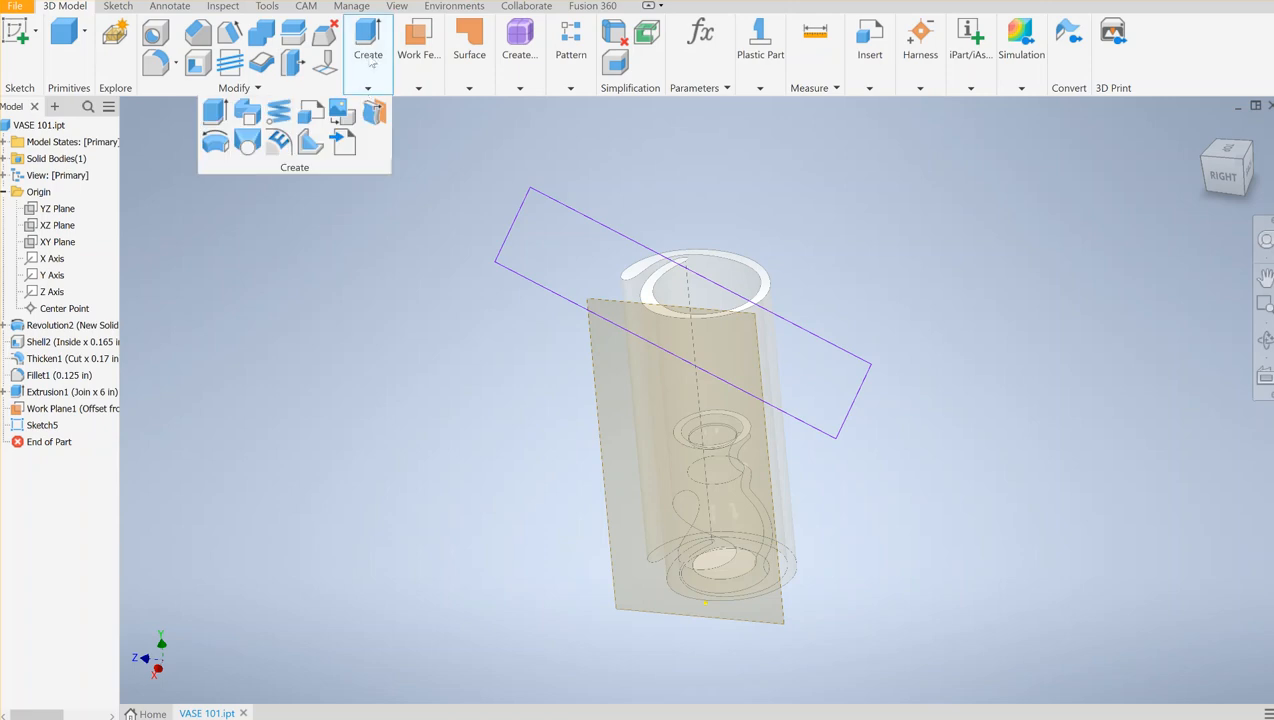
left_click(216, 113)
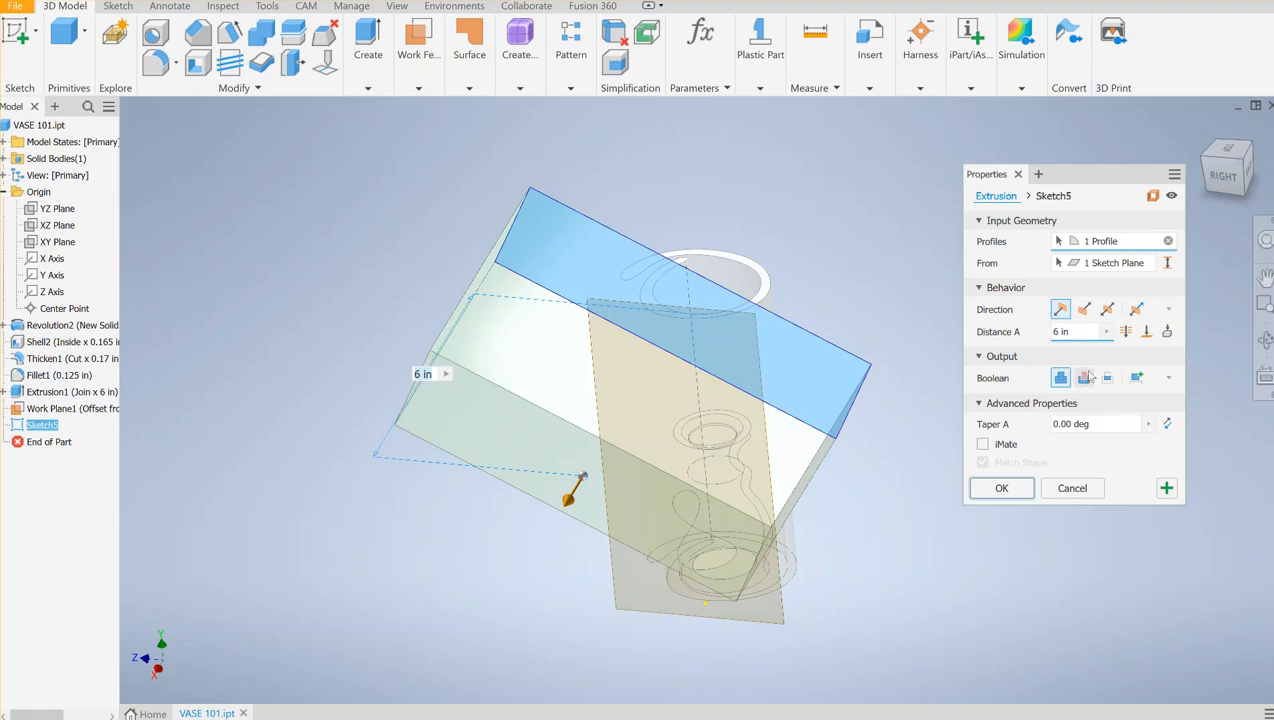
left_click(1083, 310)
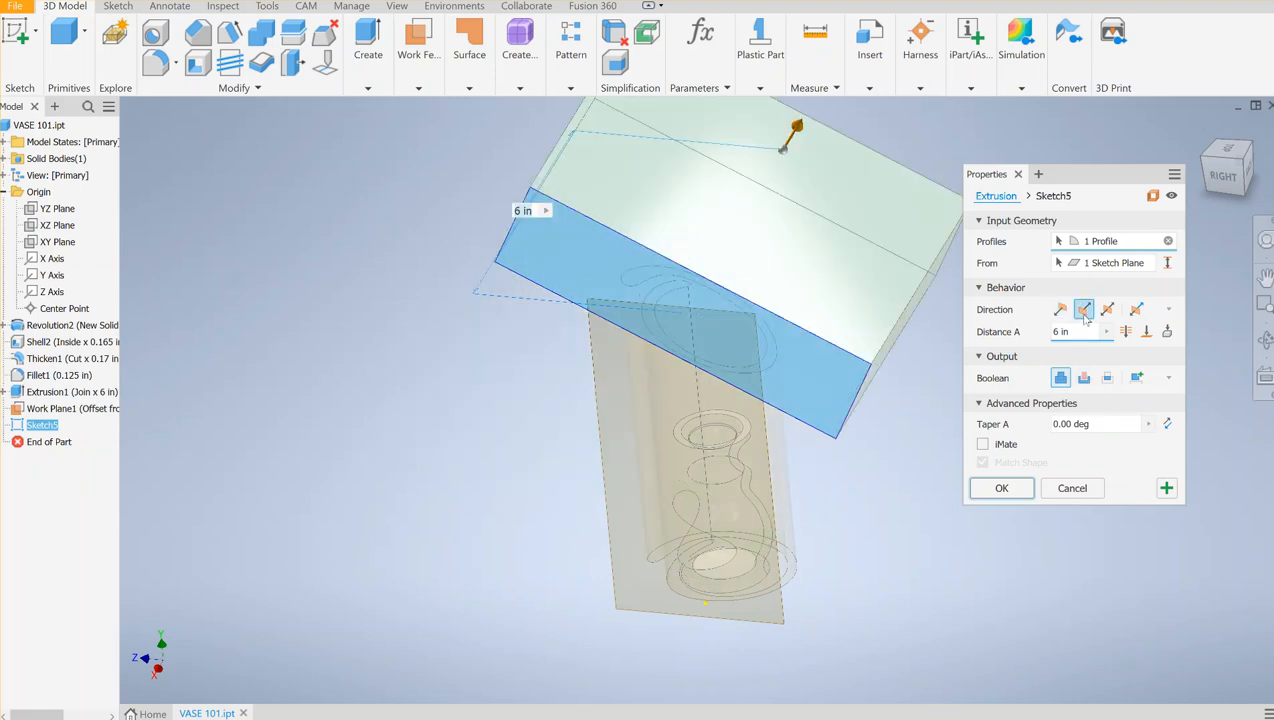
left_click(1083, 378)
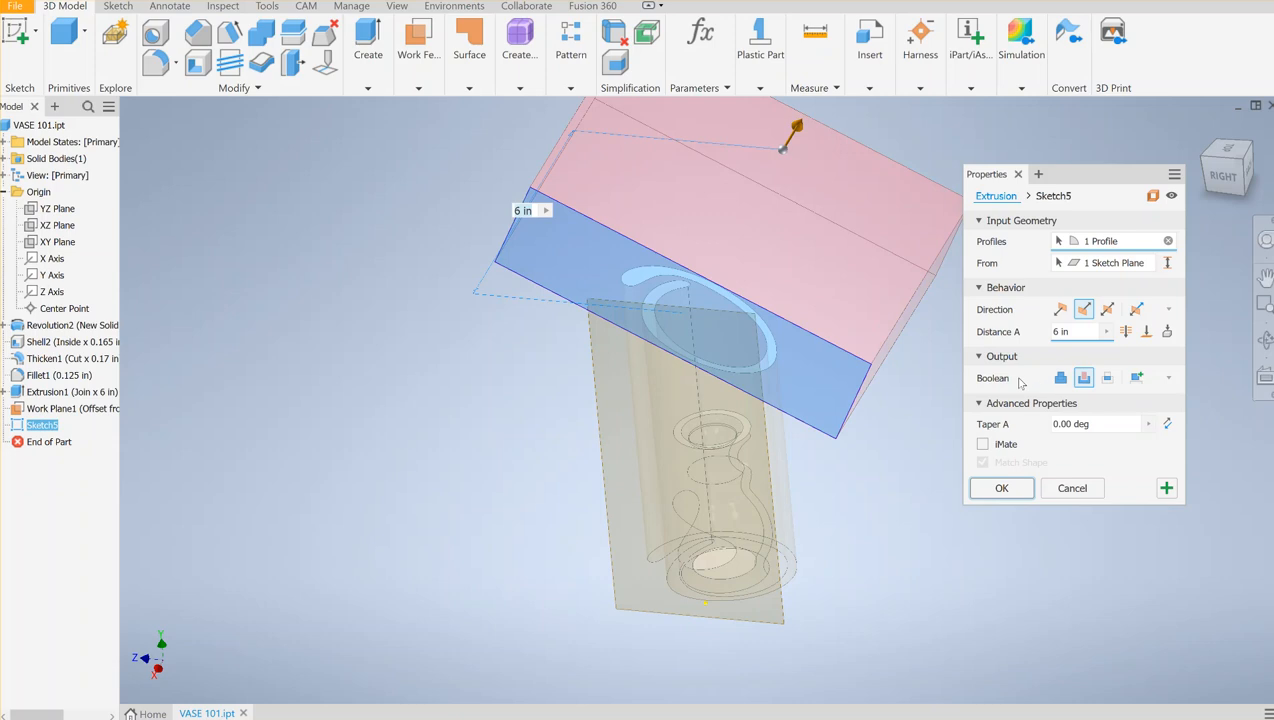
left_click(1002, 489)
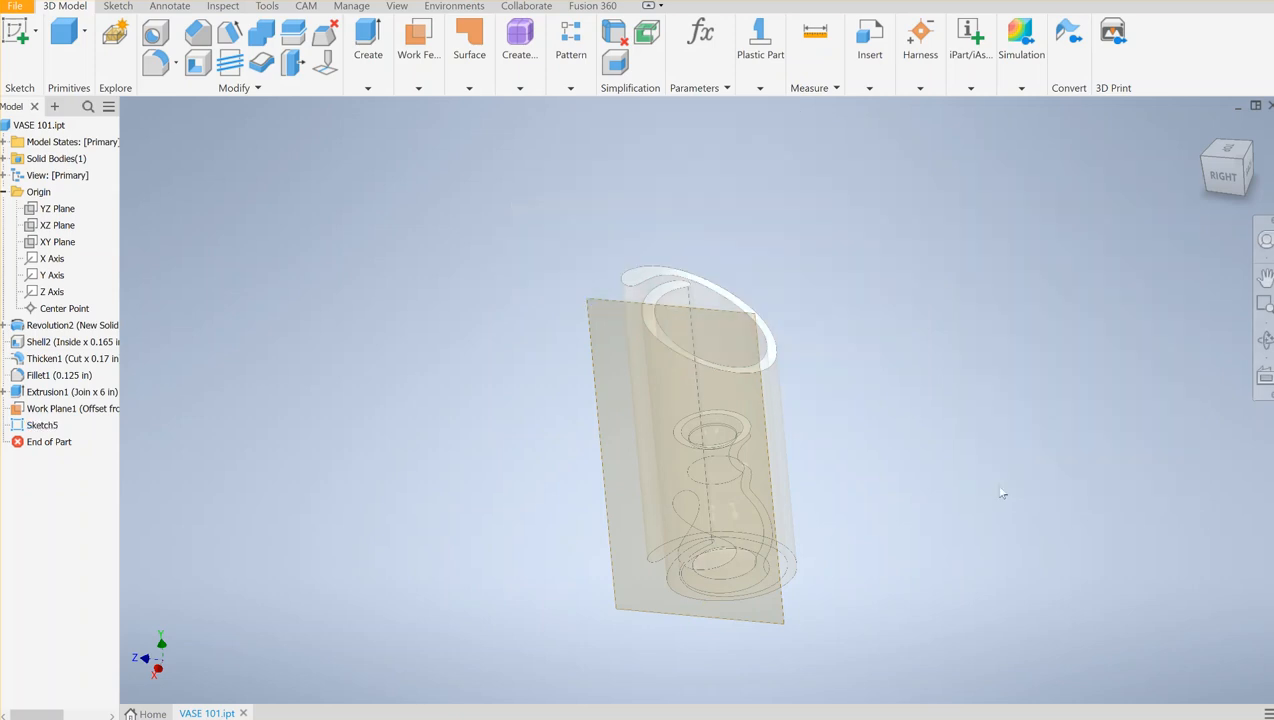
Hide the offset work plane beside the spiral wall
left_click(1219, 183)
left_click_drag(1238, 174, 1180, 186)
right_click(1246, 174)
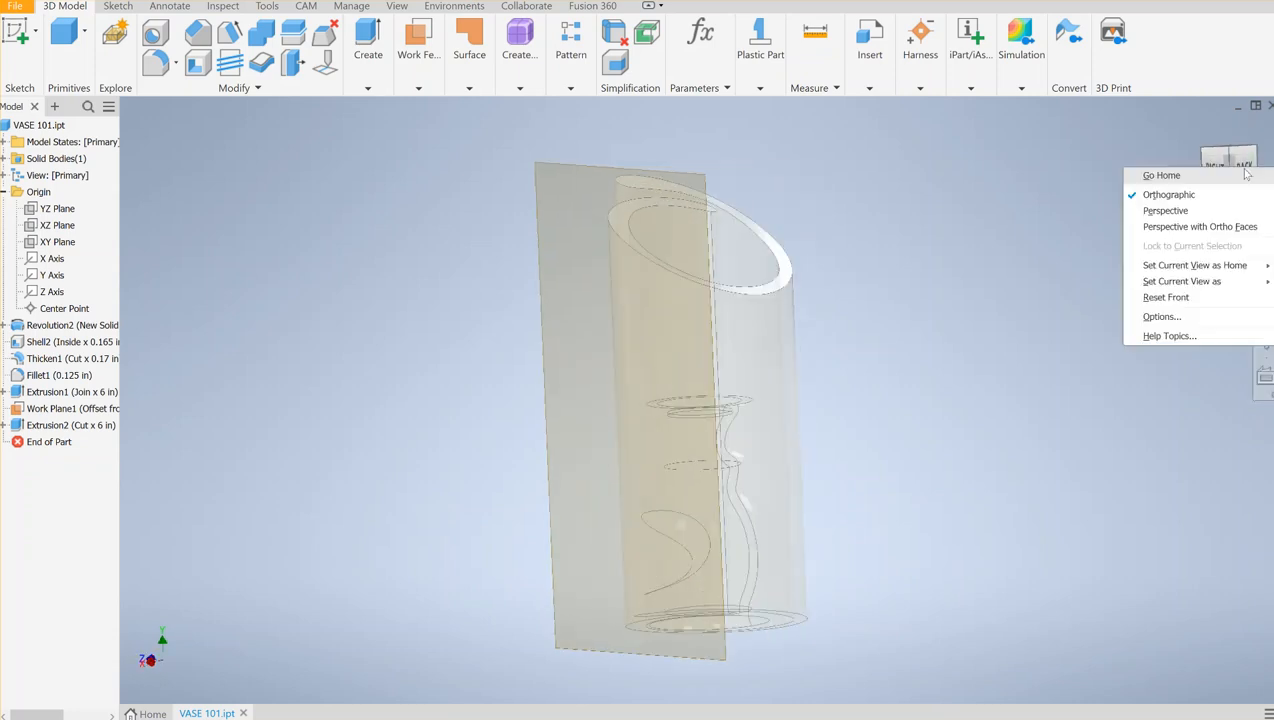
left_click_drag(1241, 166, 683, 146)
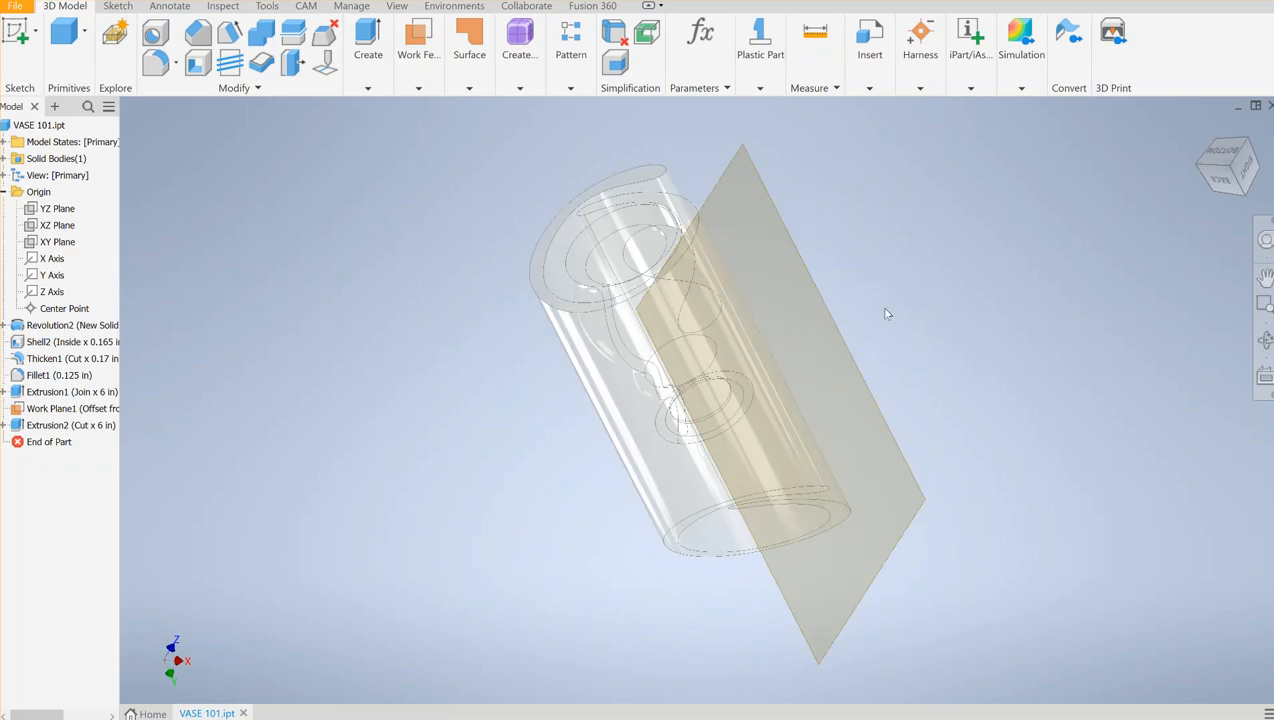
left_click(749, 162)
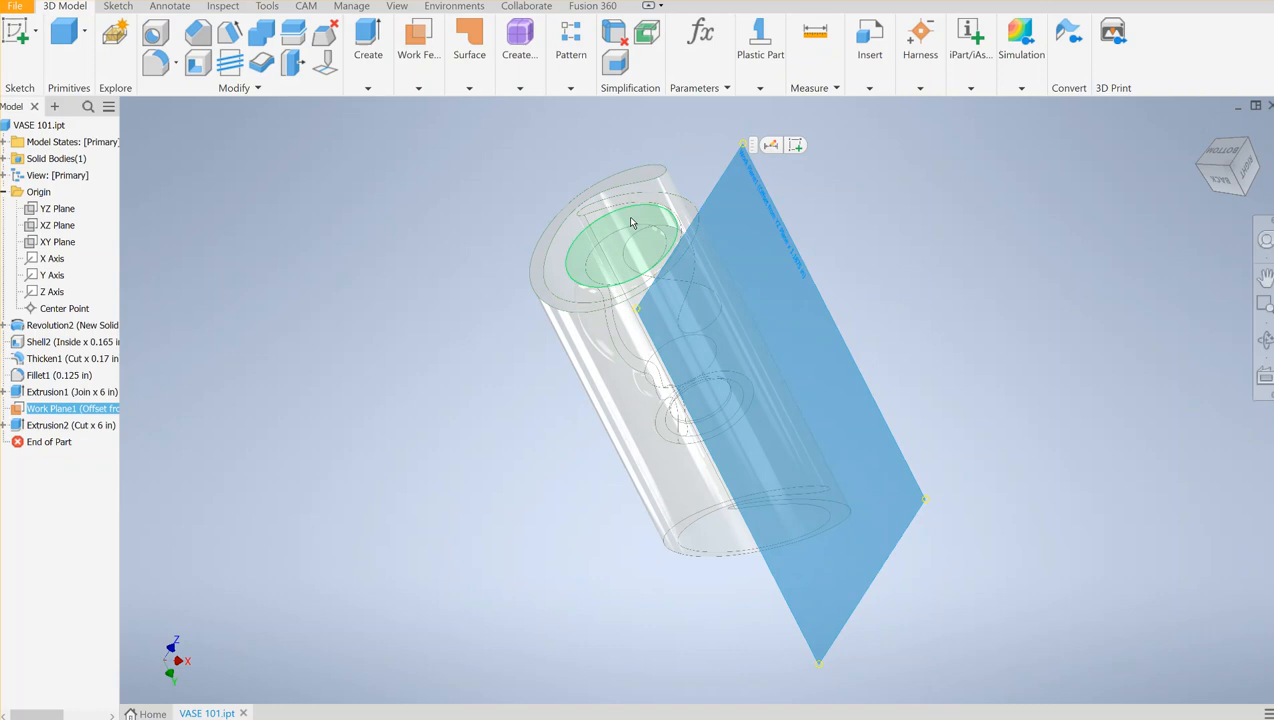
right_click(12, 410)
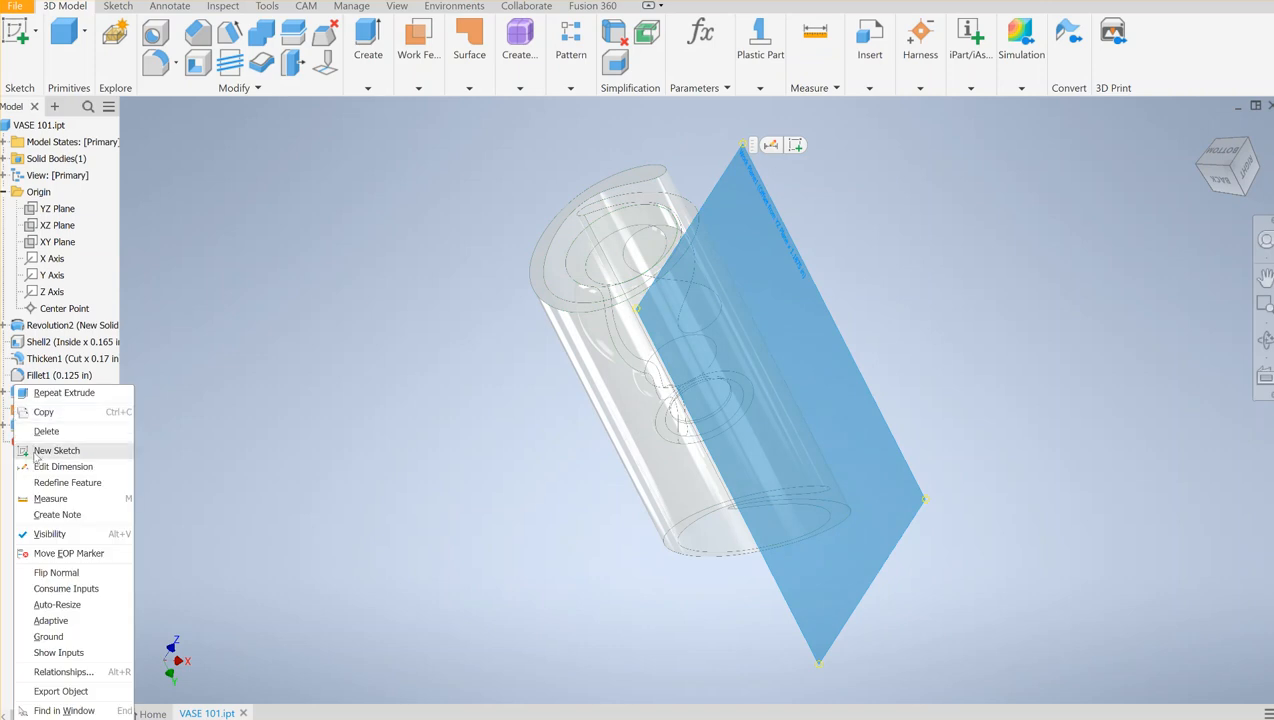
left_click(48, 534)
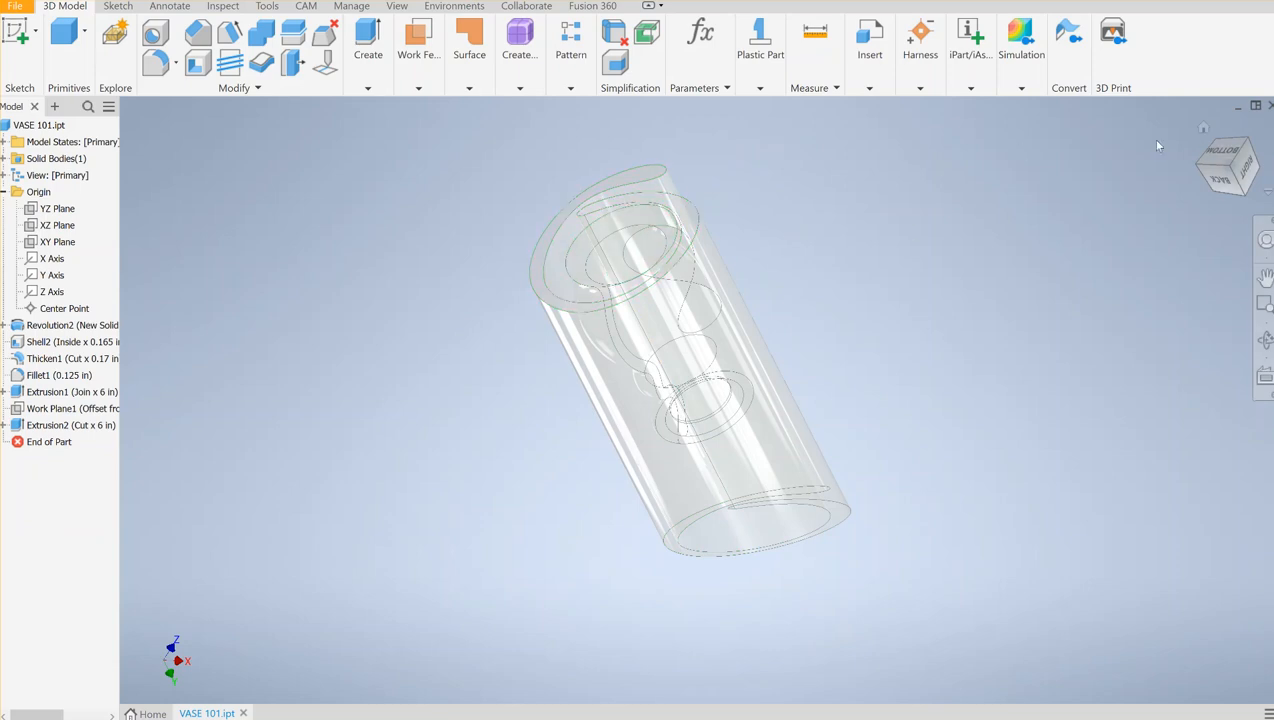
Examine the slanted top of the spiral wall and the vase inside it from the right and back sides
left_click(1243, 174)
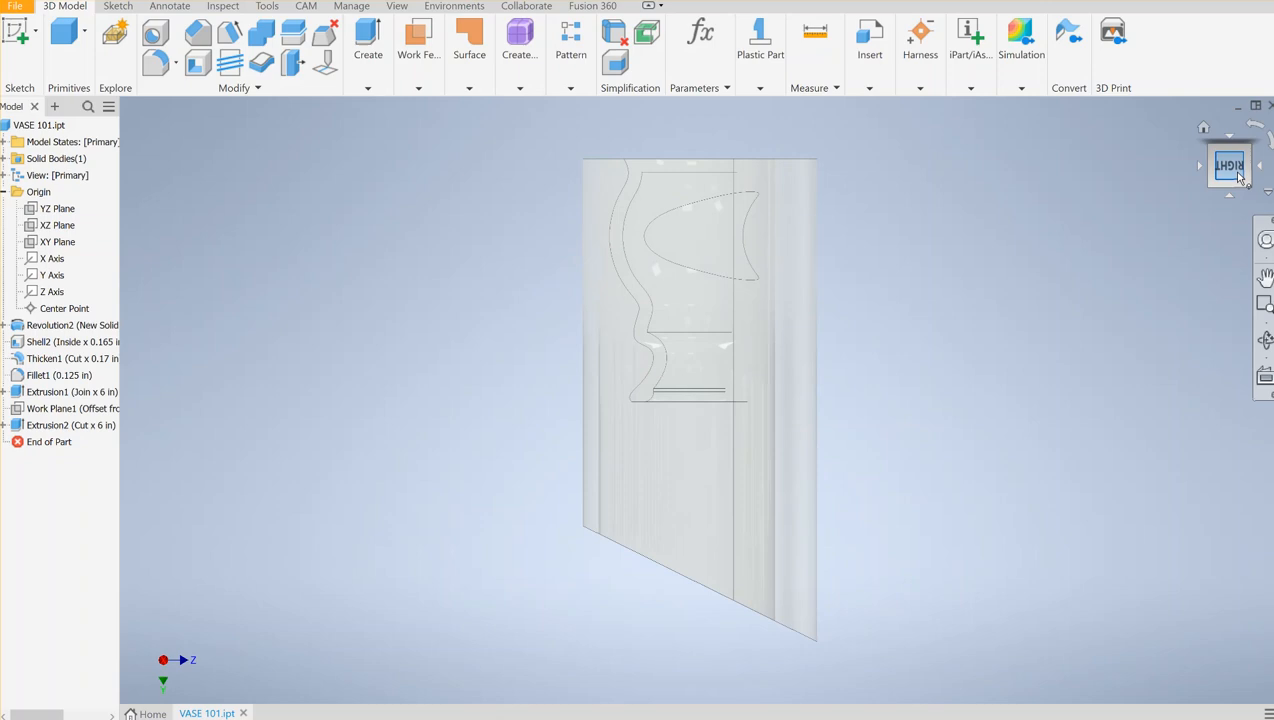
left_click(1258, 128)
left_click(1258, 128)
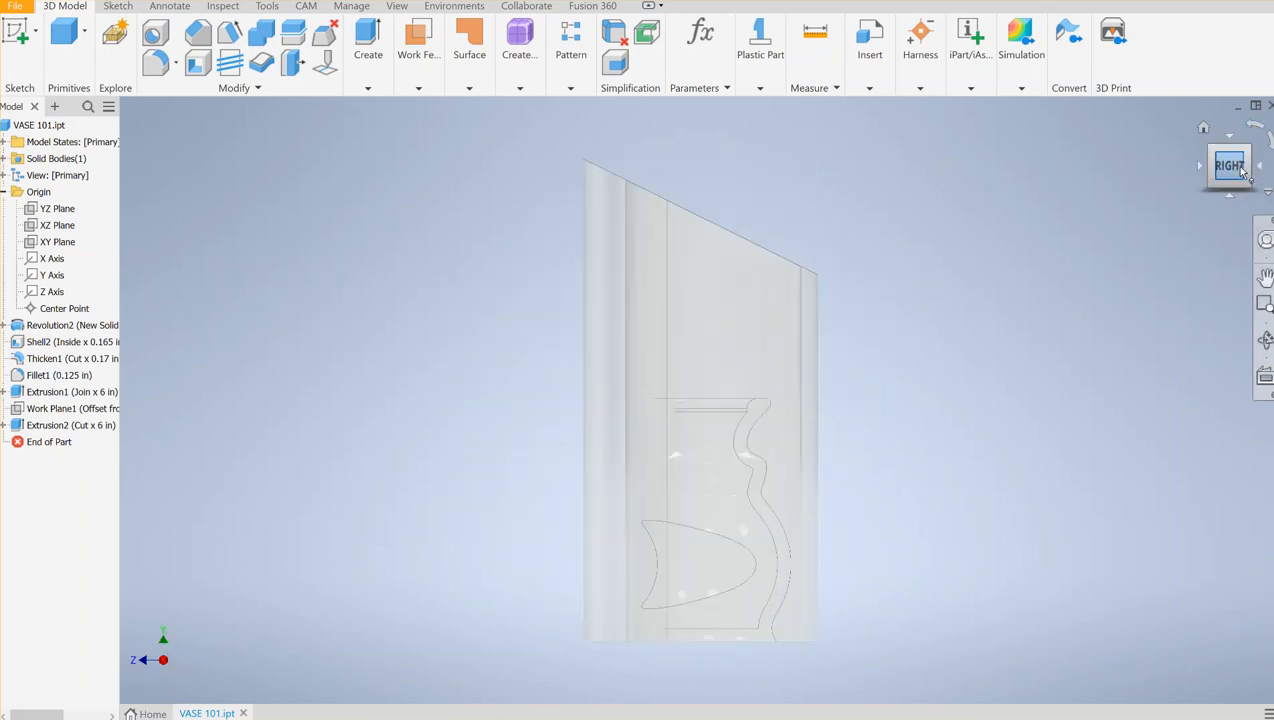
left_click(1247, 171)
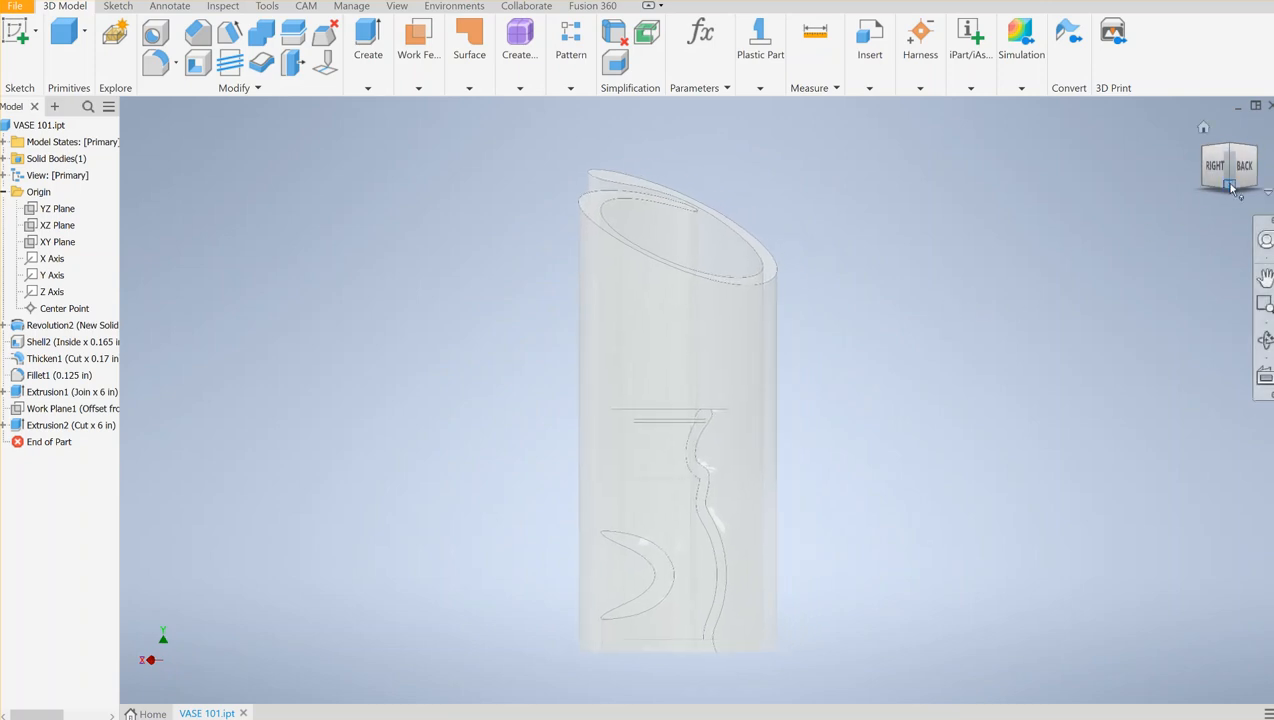
left_click_drag(1236, 186, 1211, 196)
middle_click_drag(670, 410, 705, 410, "shift")
left_click_drag(1243, 184, 1091, 231)
middle_click_drag(1091, 231, 990, 219)
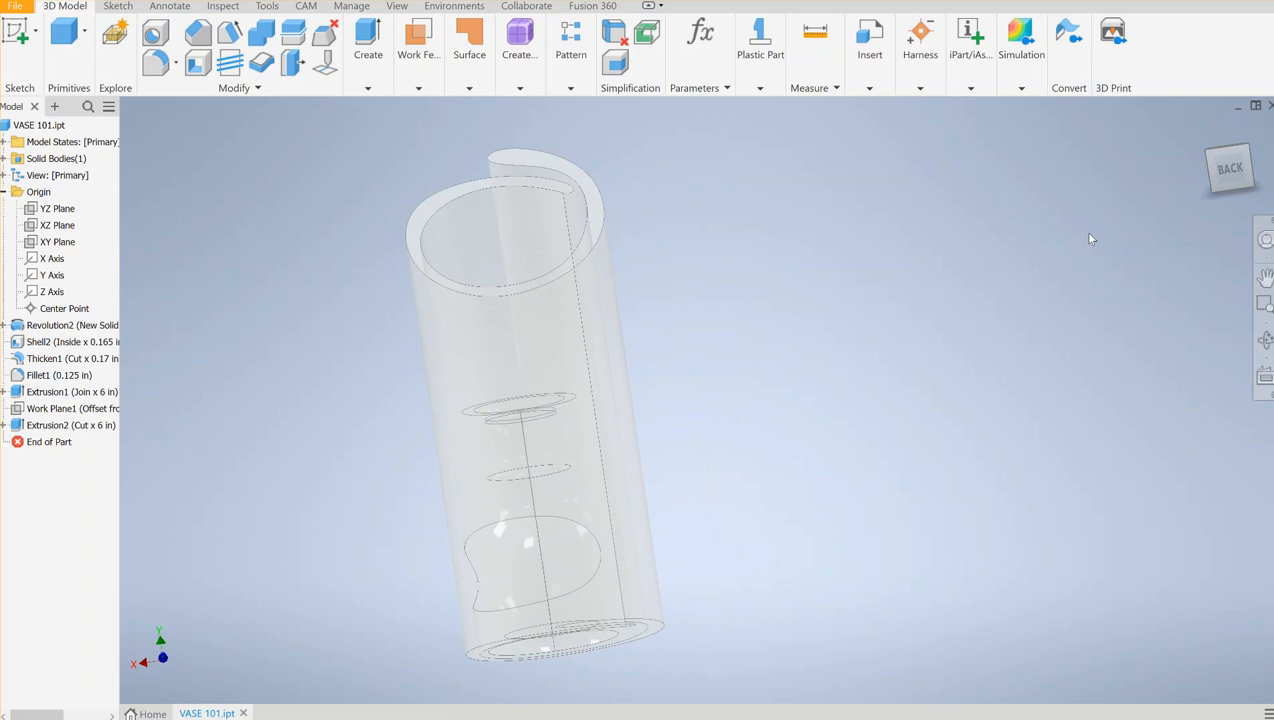
left_click(1232, 169)
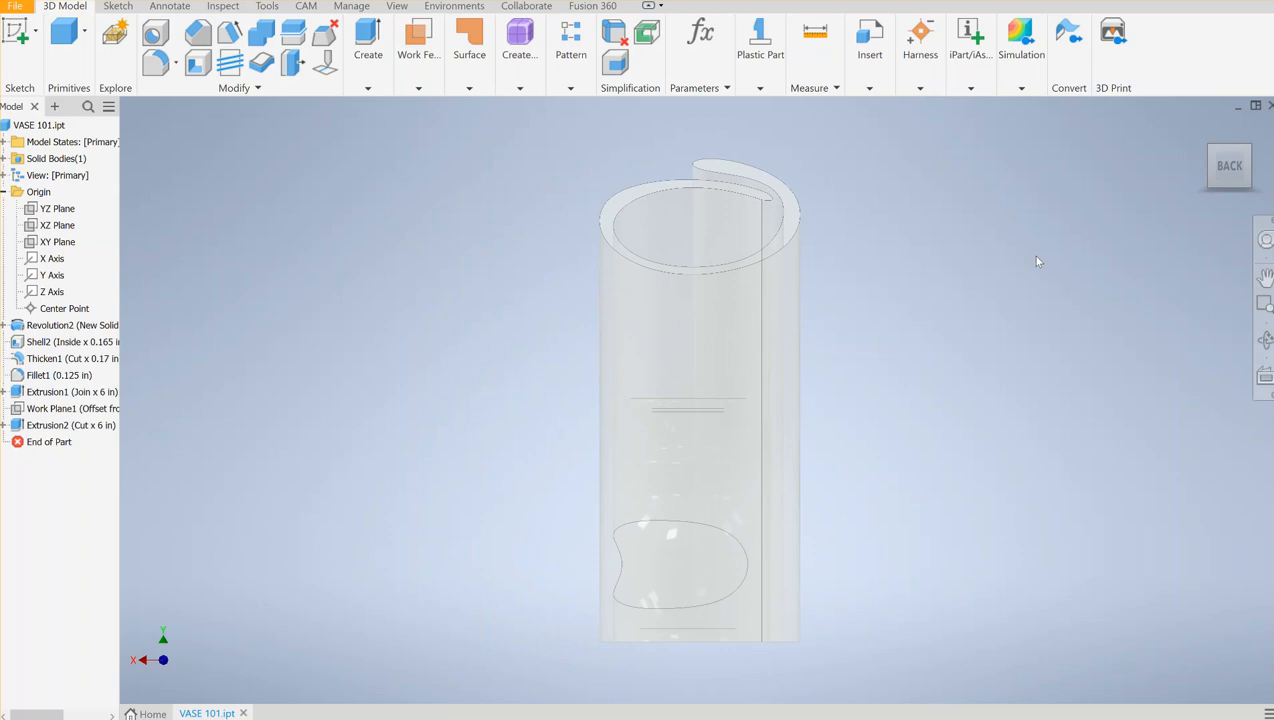
left_click_drag(1229, 181, 1206, 199)
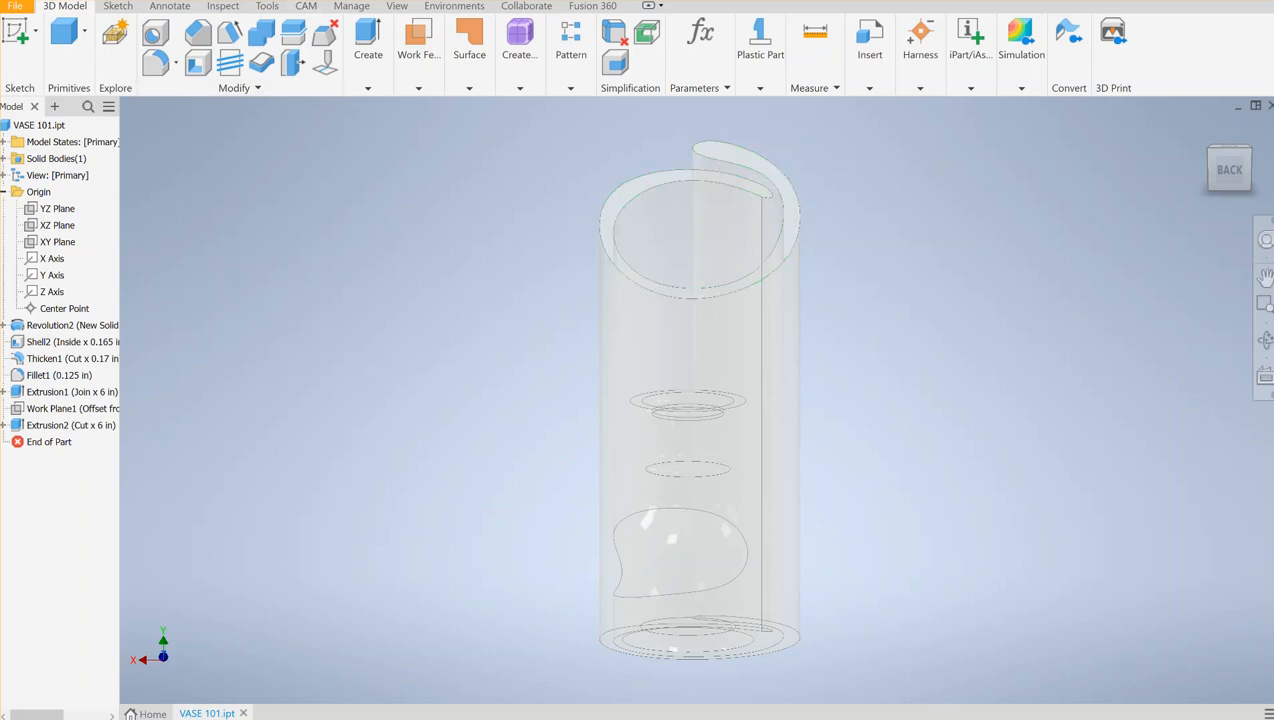
Open the appearance settings of the part's Generic document material for editing
left_click(306, 1)
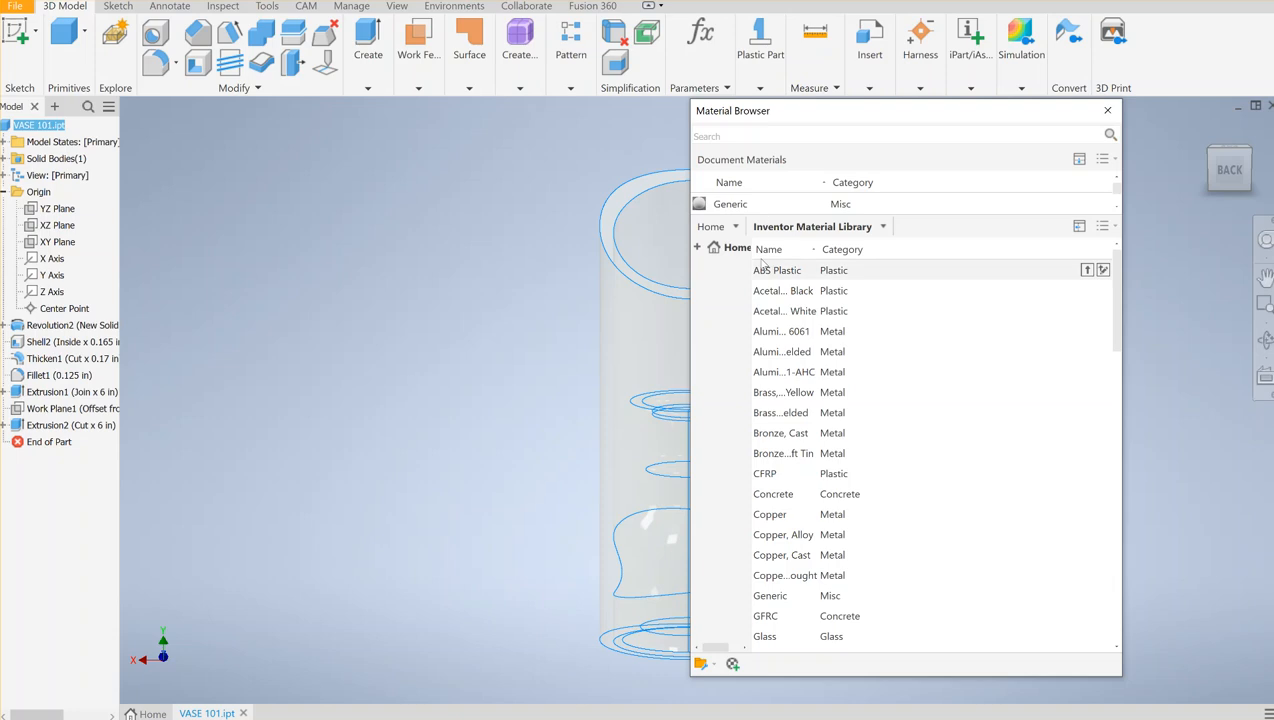
double_click(706, 204)
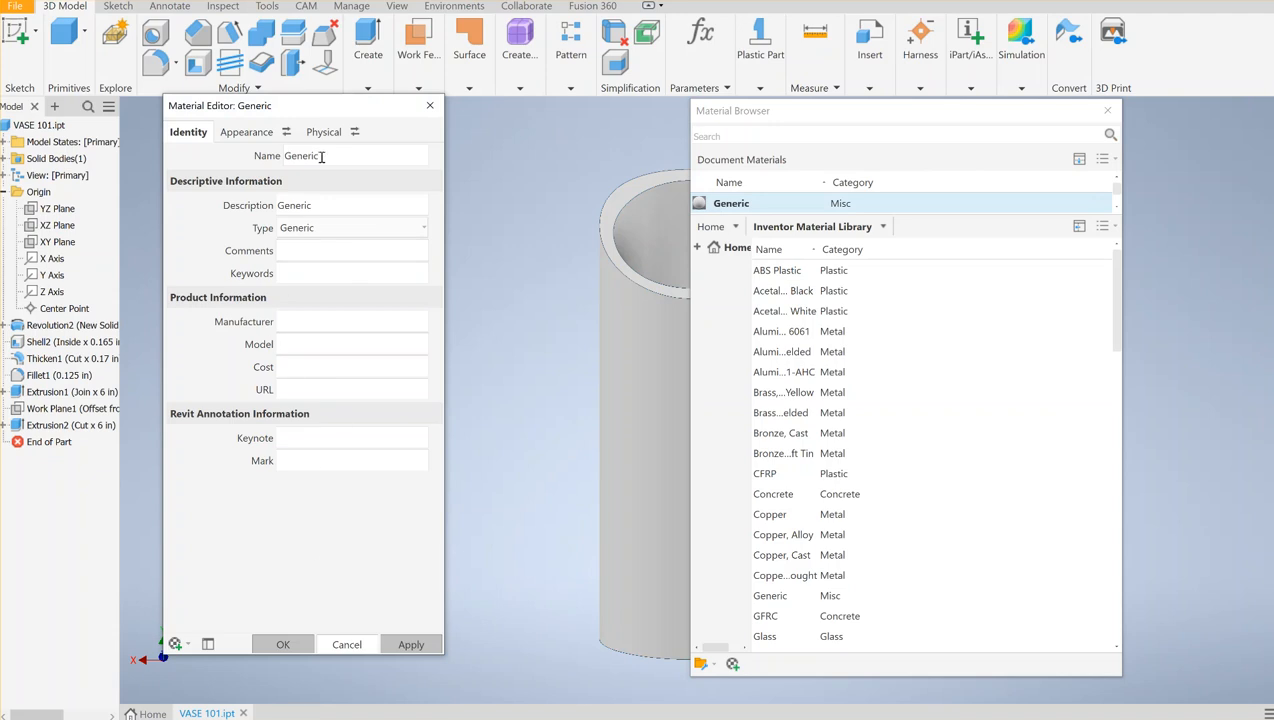
left_click(245, 132)
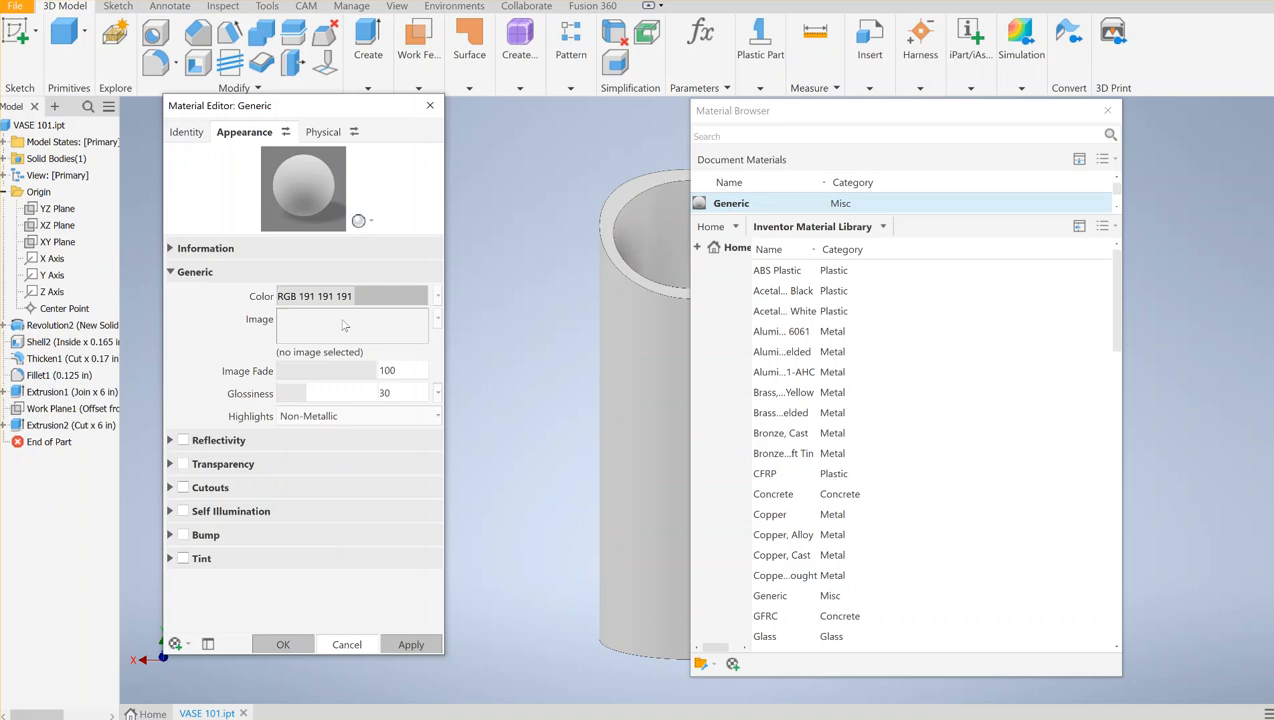
Set the Generic material's color to light cyan, RGB 128 255 255
left_click(372, 303)
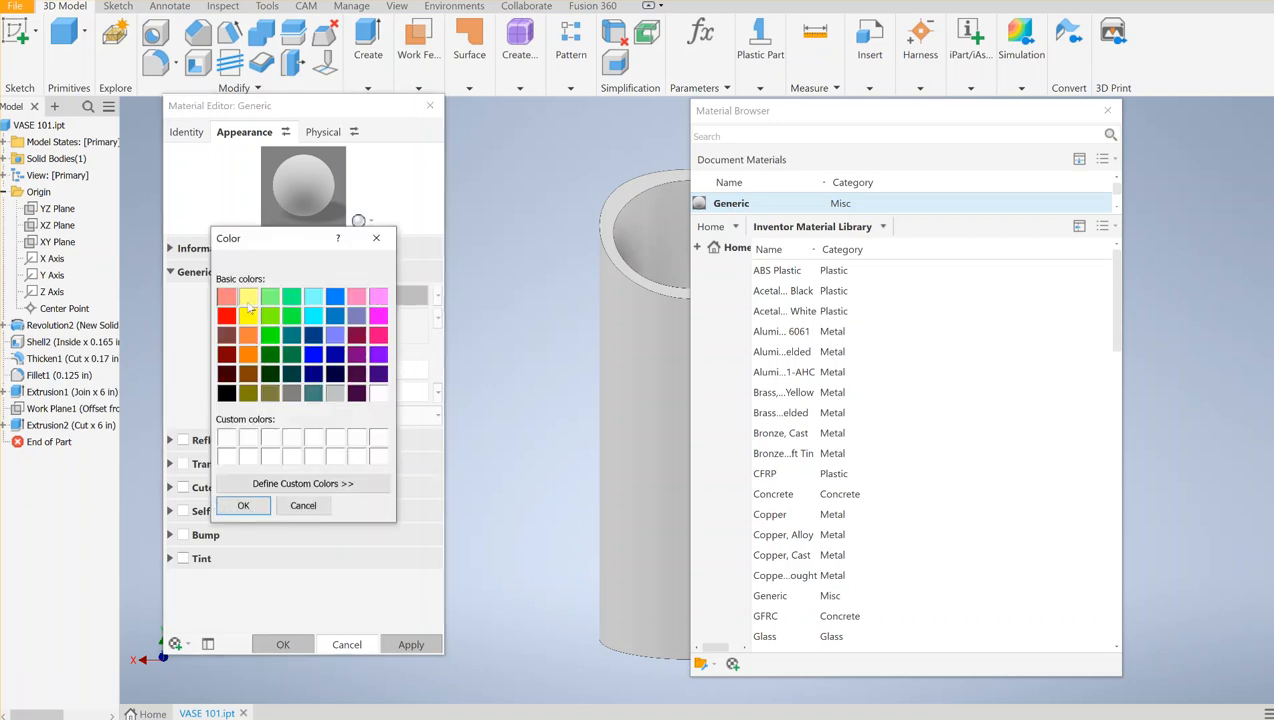
left_click(313, 297)
left_click(243, 508)
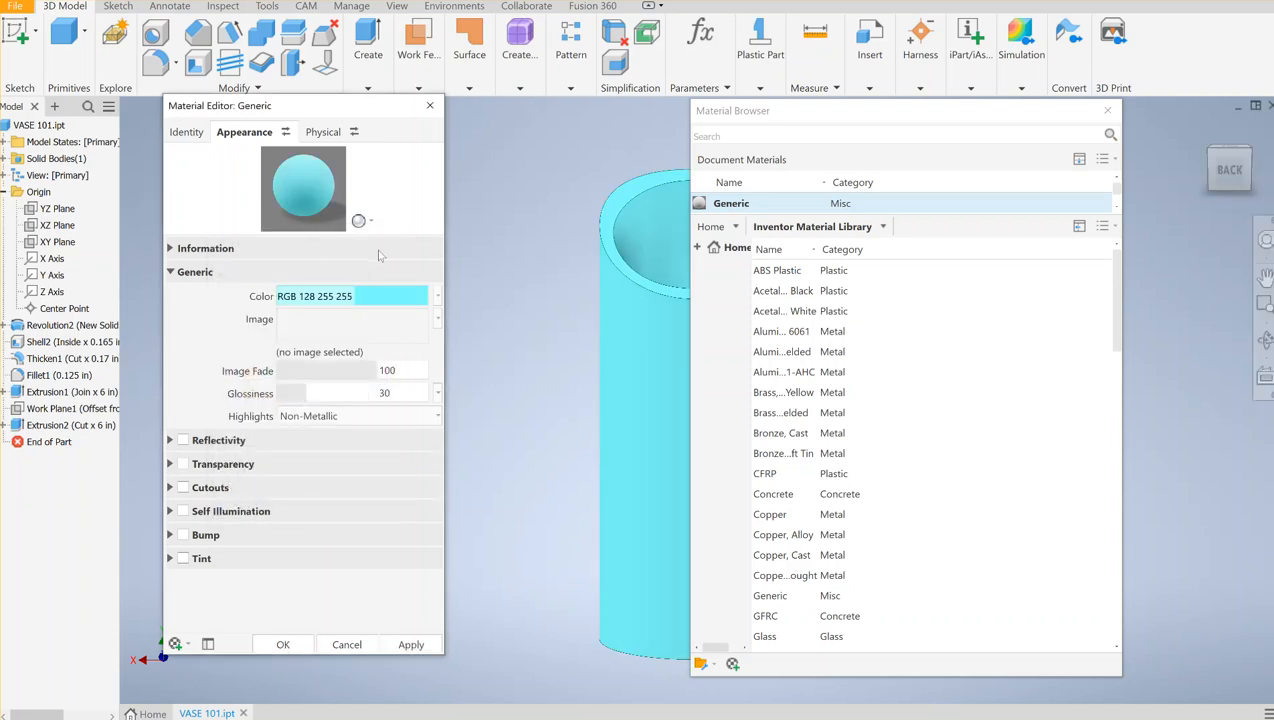
Change the Generic material's color to pink, RGB 255 128 192
left_click(370, 295)
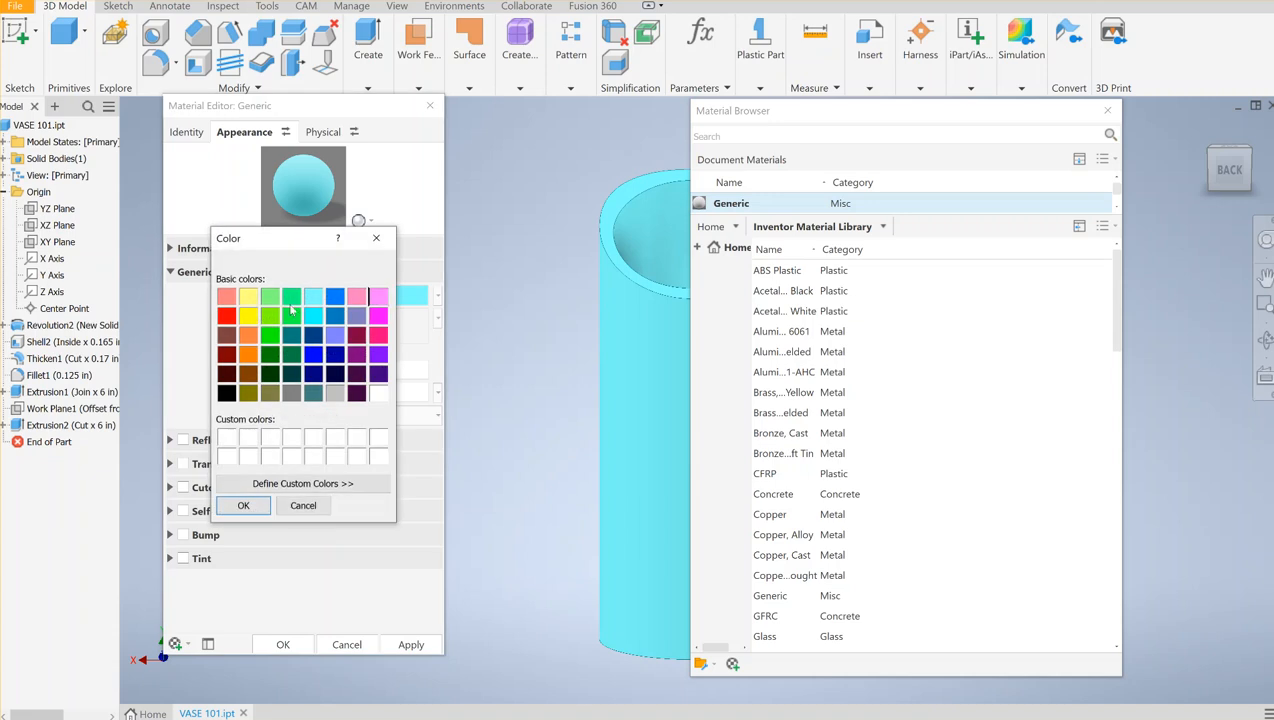
left_click(276, 303)
left_click(358, 298)
left_click(243, 505)
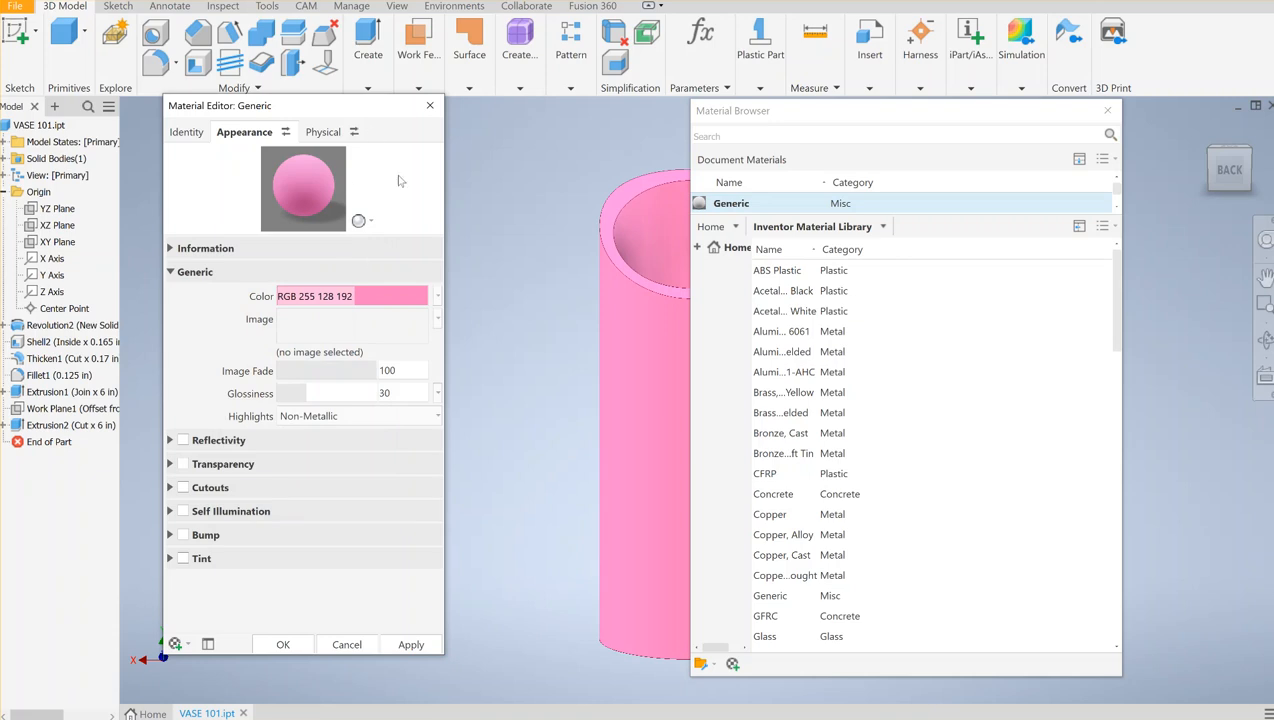
Change the Generic material's color to bright green, RGB 0 255 128
left_click(366, 226)
left_click(308, 190)
left_click(393, 295)
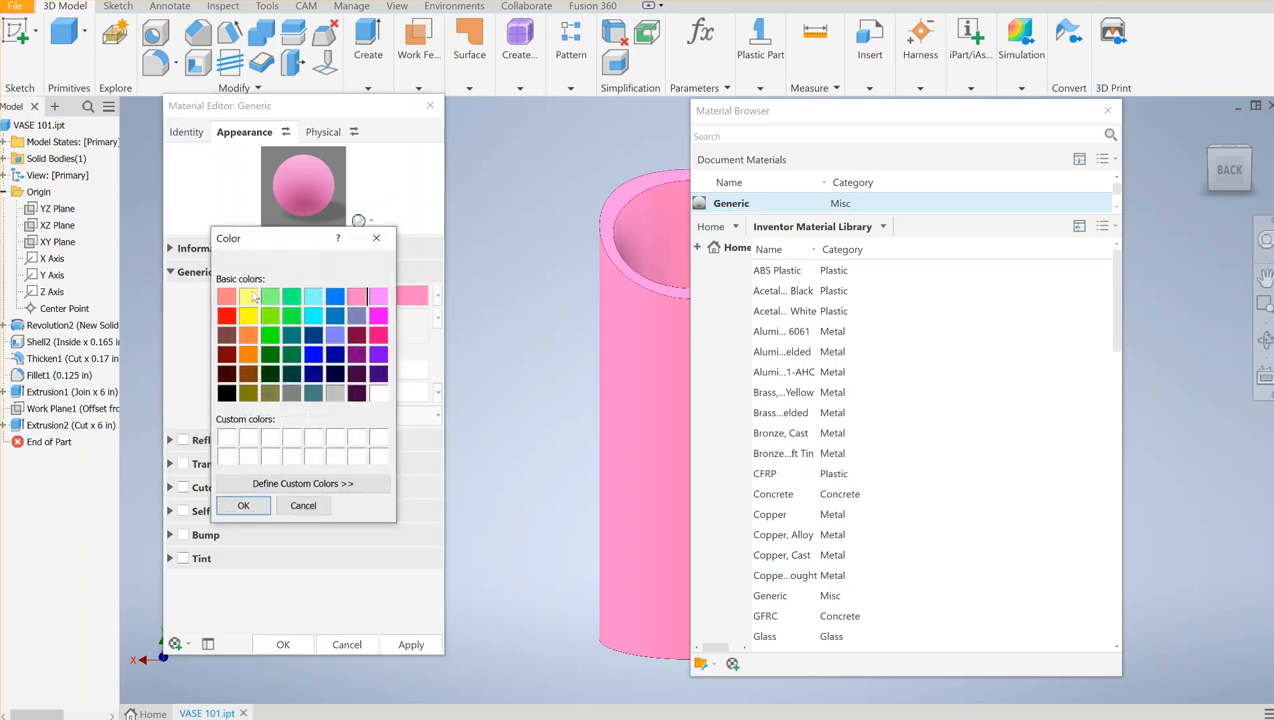
left_click(269, 299)
left_click(291, 302)
left_click(242, 506)
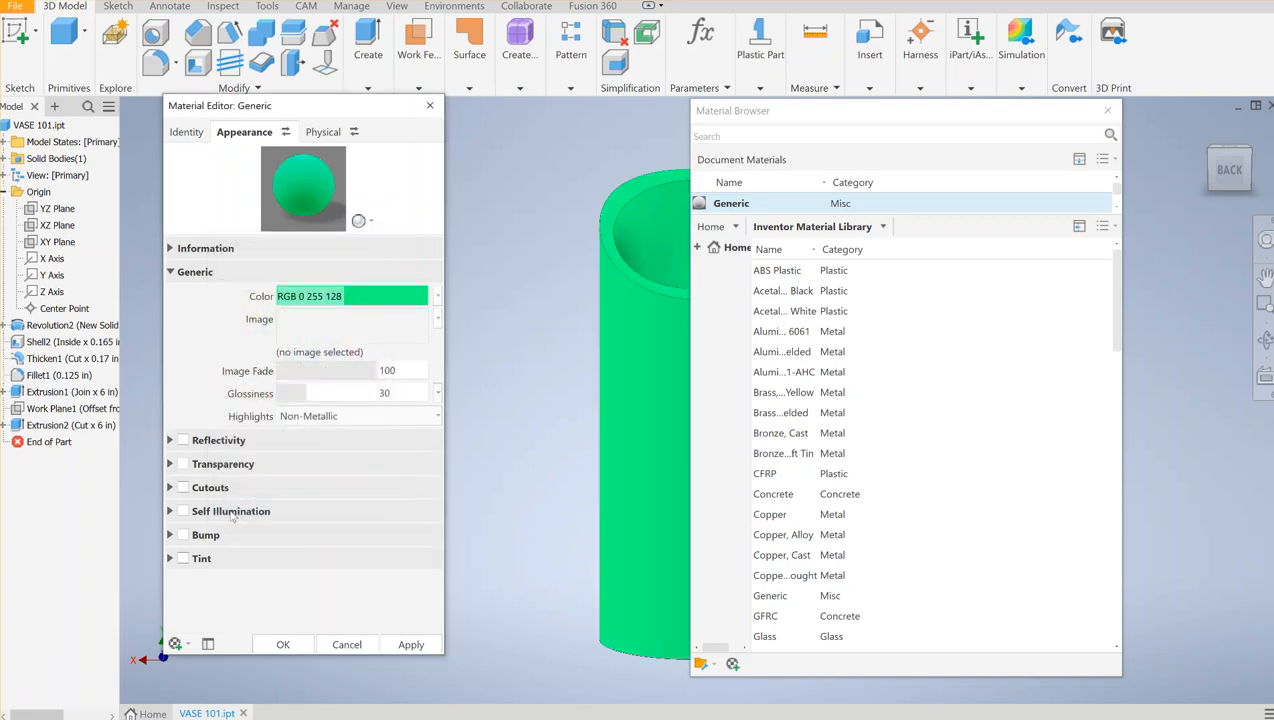
Give the Generic material color RGB 255 192 162 and the AVATAREGE.png image, enable transparency at amount 76, and close the material windows
left_click(412, 300)
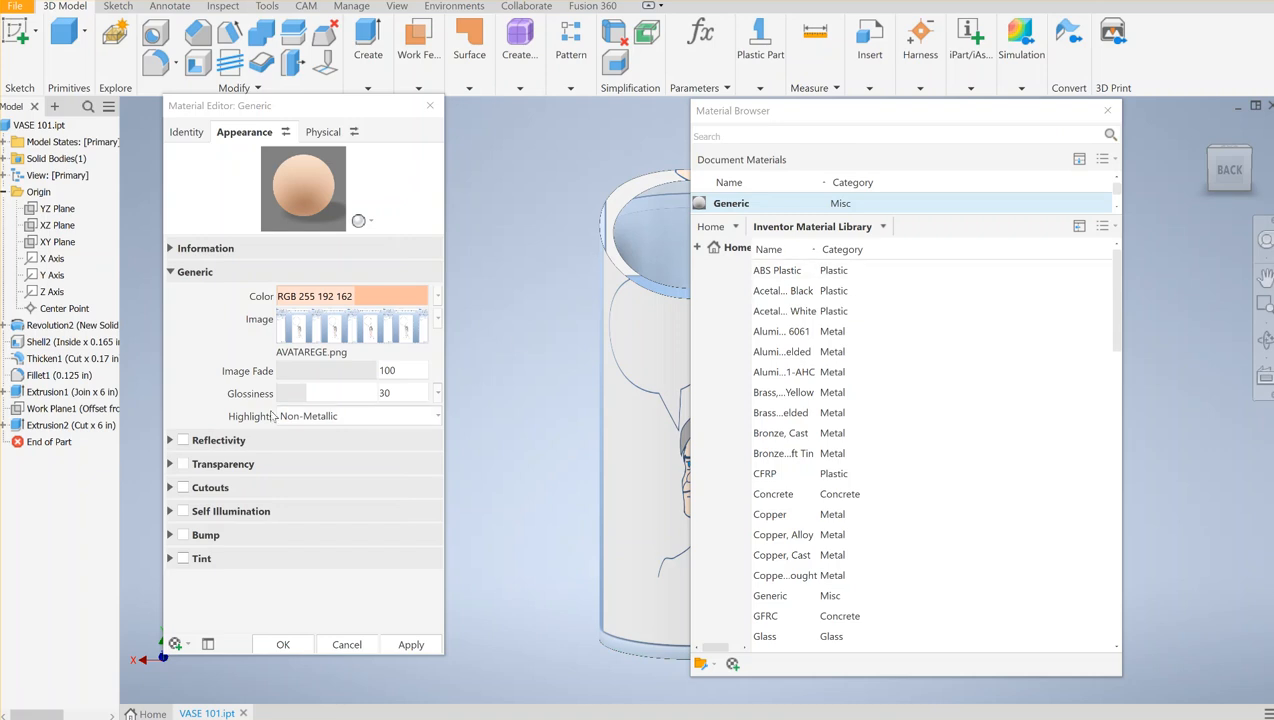
left_click(190, 466)
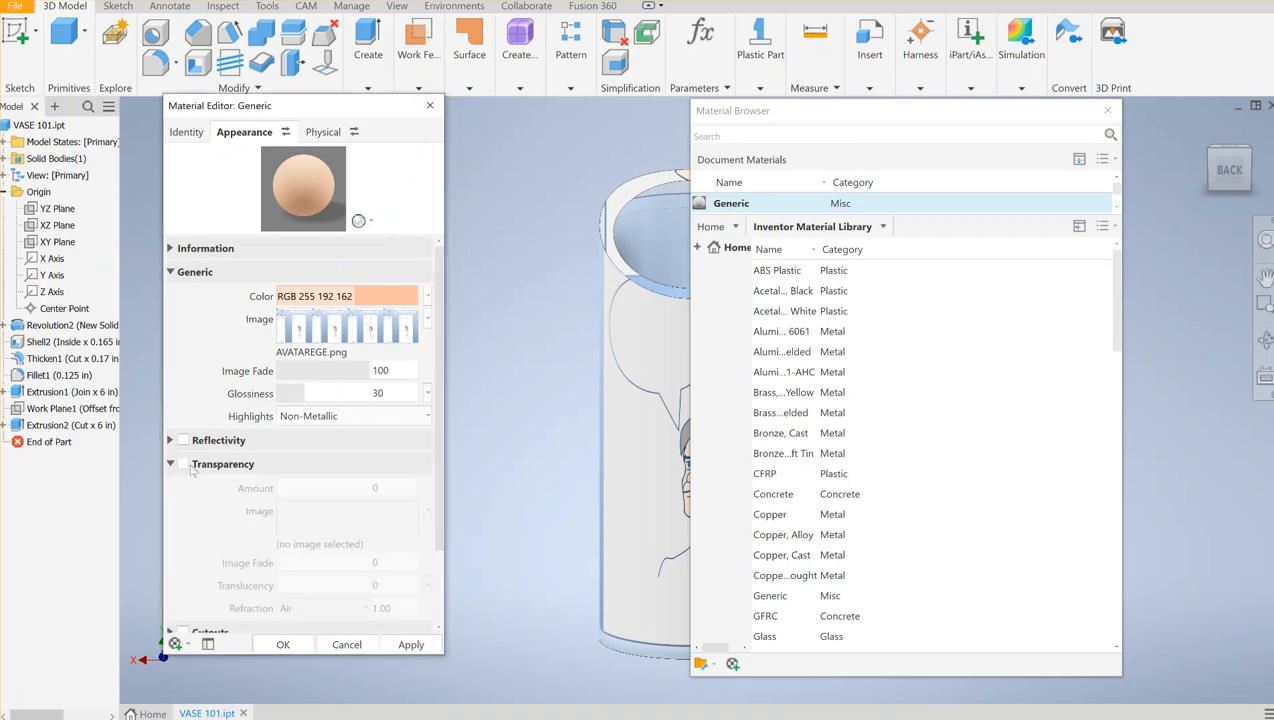
scroll(195, 470, "down", 2)
left_click(182, 404)
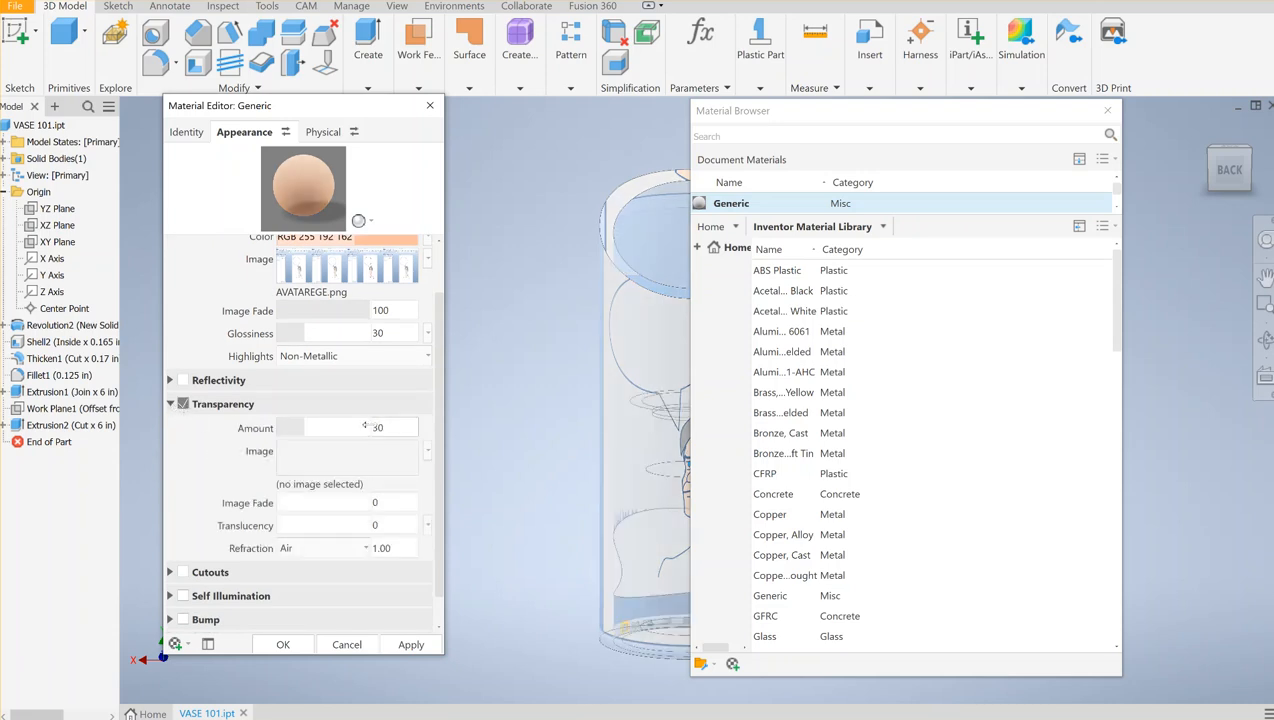
left_click_drag(364, 427, 412, 424)
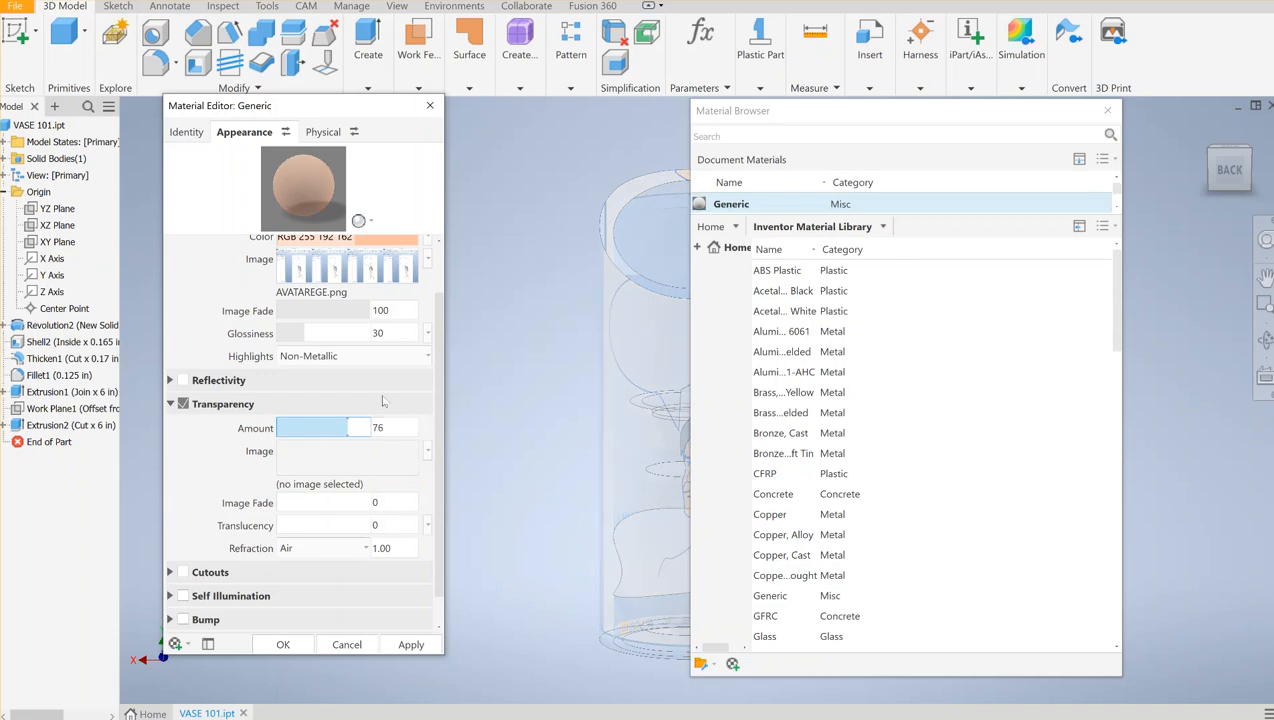
left_click(411, 644)
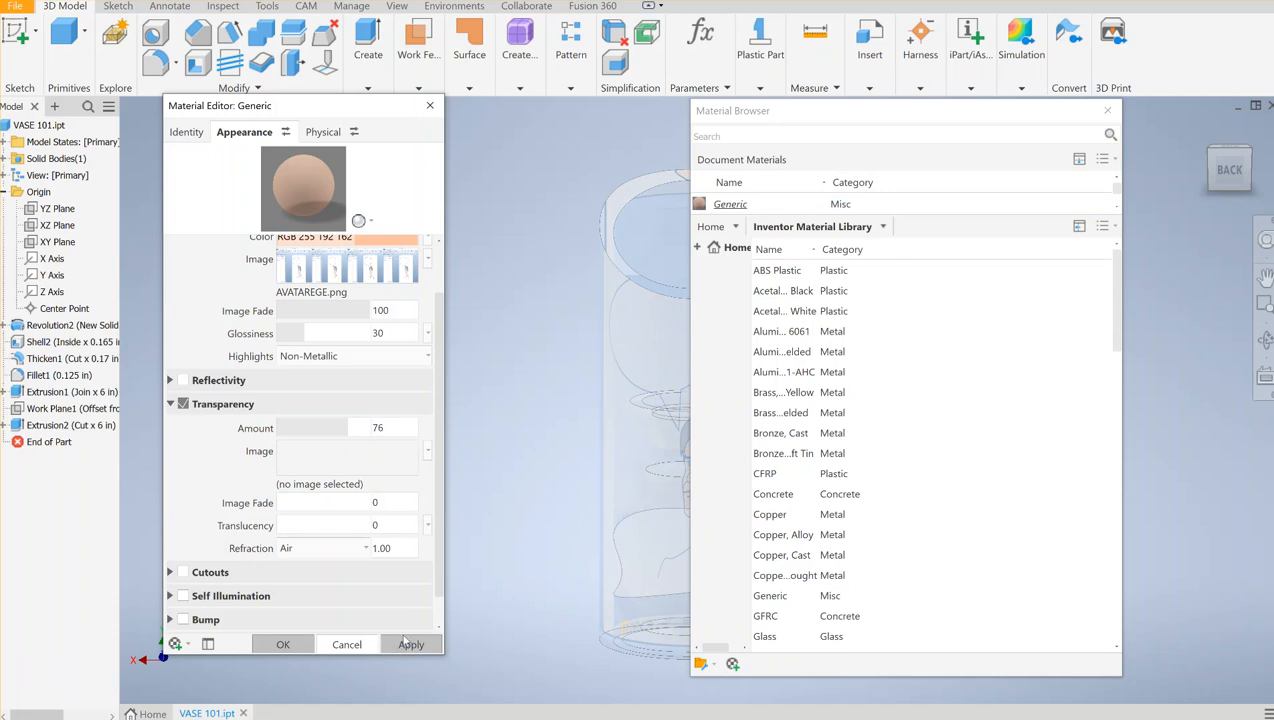
scroll(272, 600, "down", 1)
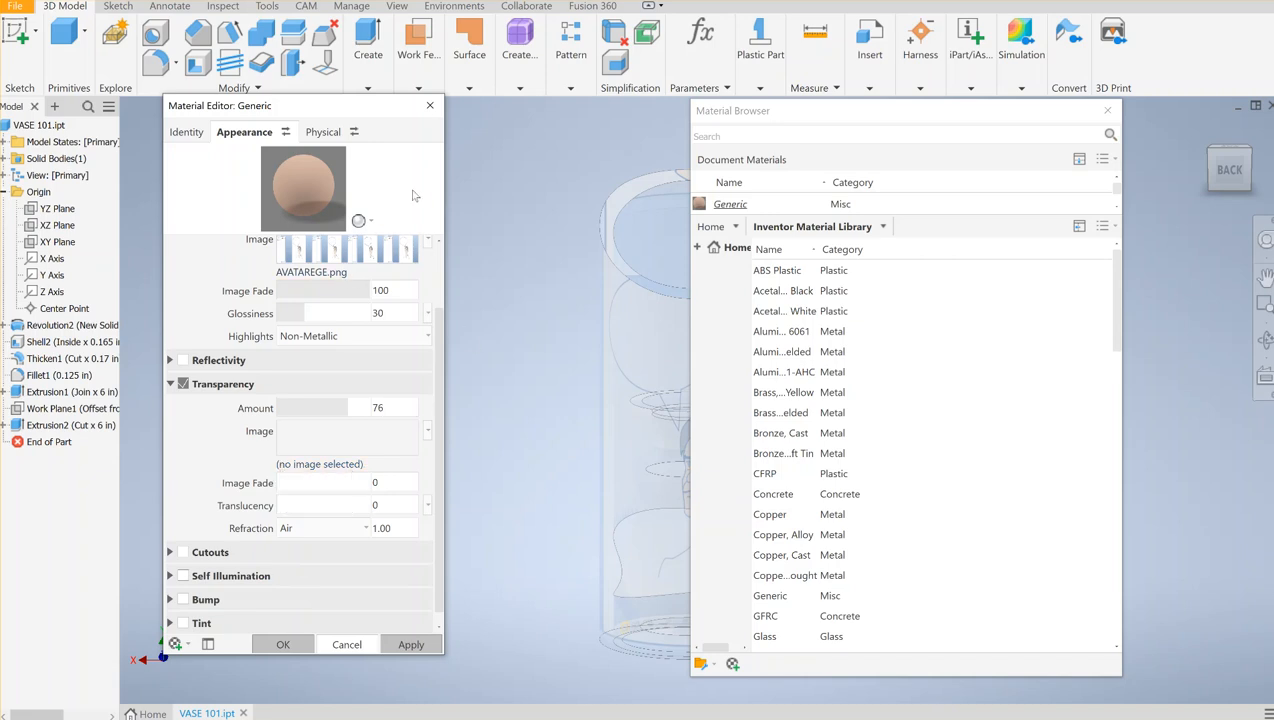
left_click(430, 106)
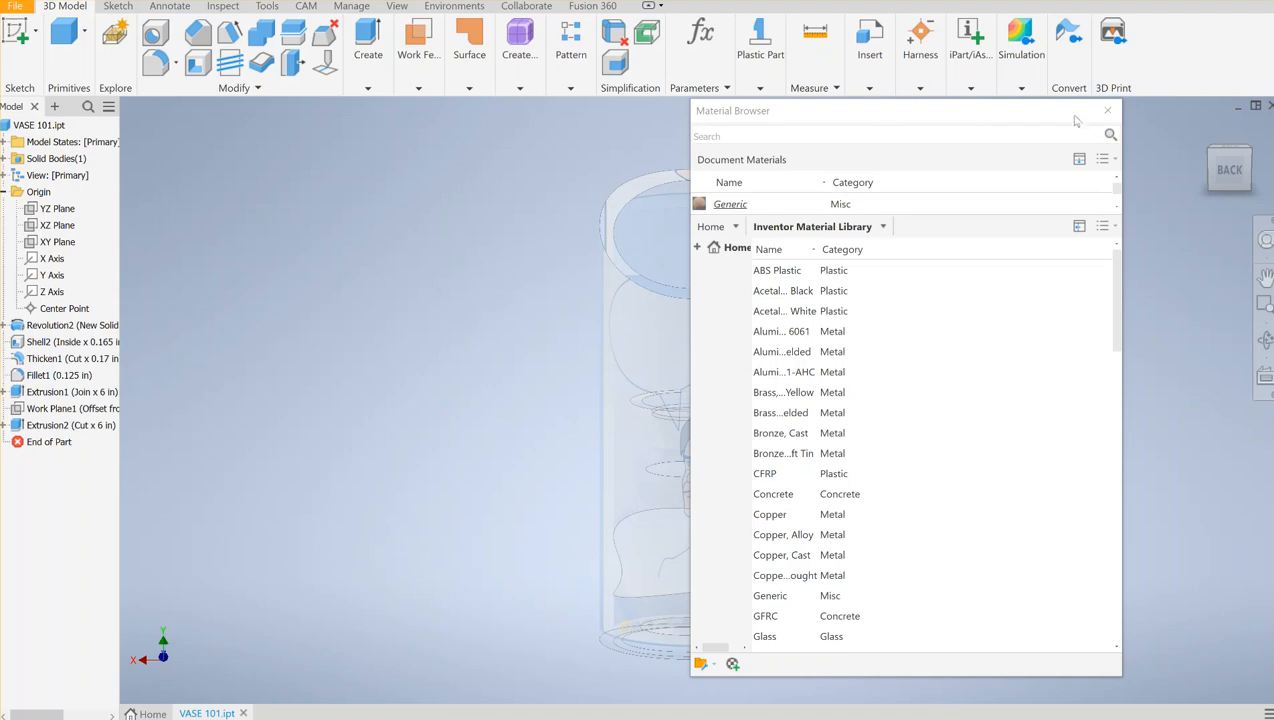
left_click(1107, 110)
Examine the transparent, image-covered spiral wall and the vase inside it from the back and slightly tilted views
middle_click_drag(881, 356, 781, 344)
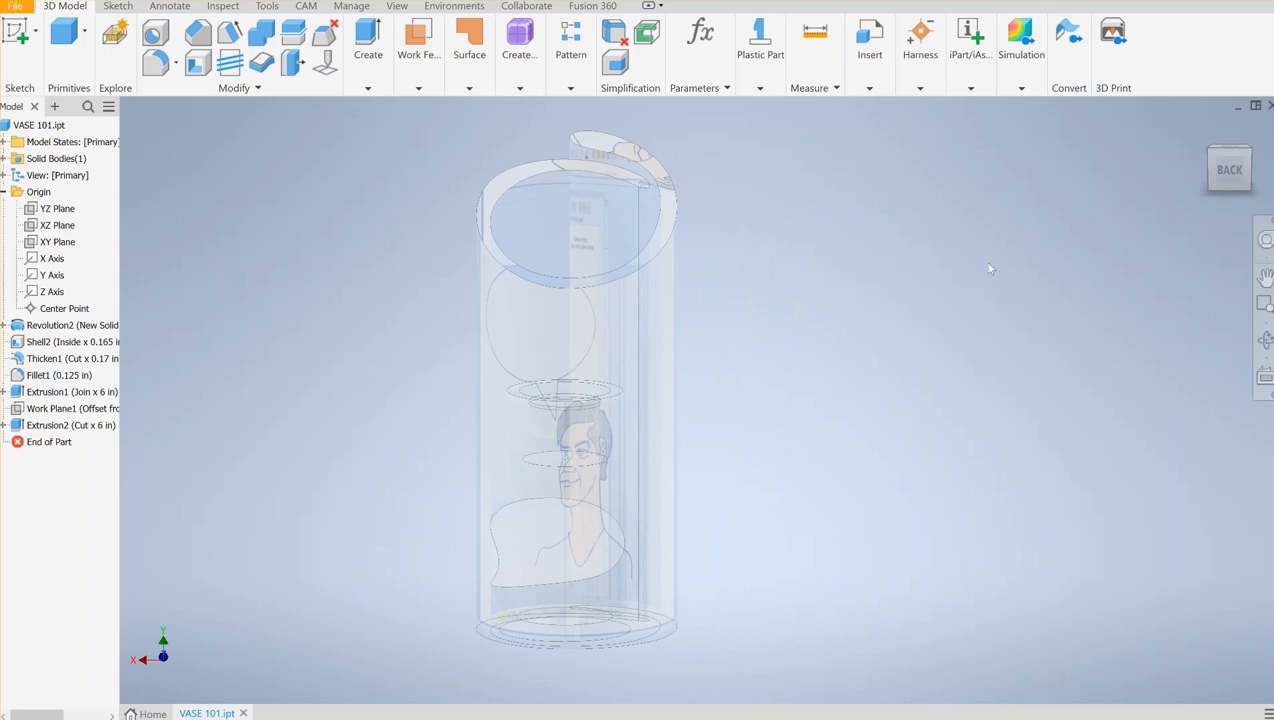
scroll(720, 362, "down", 2)
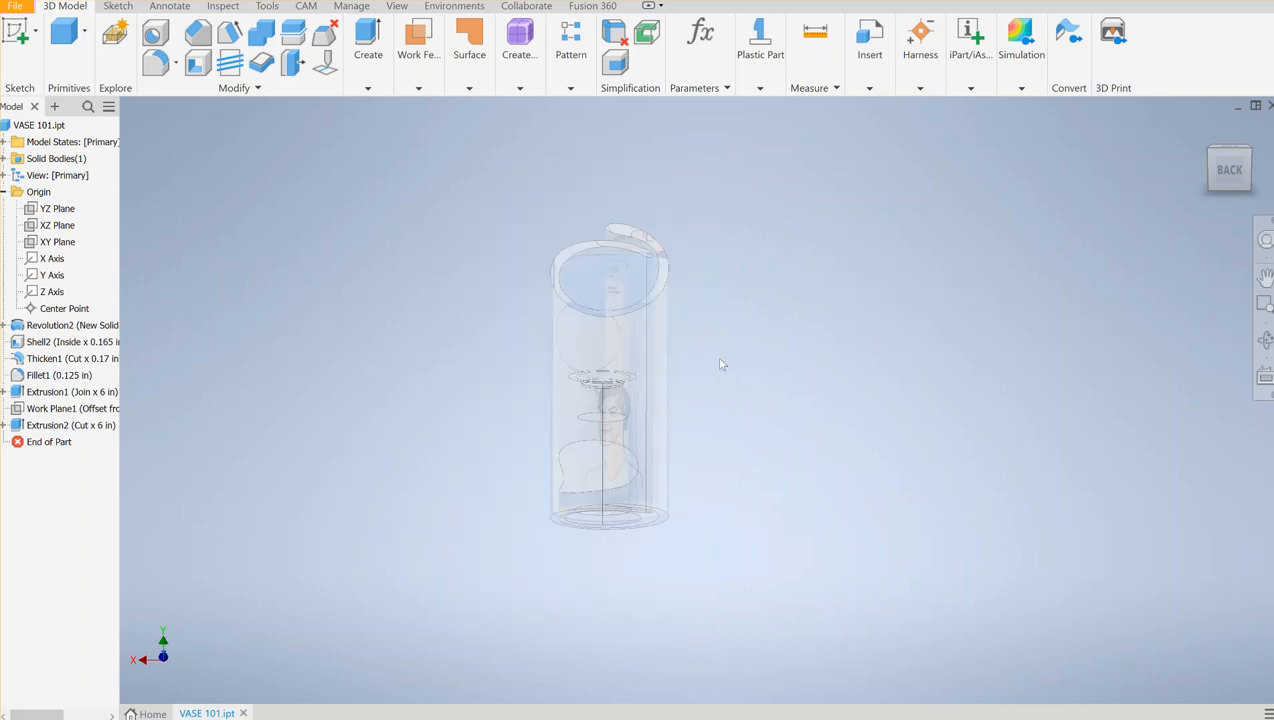
scroll(714, 348, "up", 3)
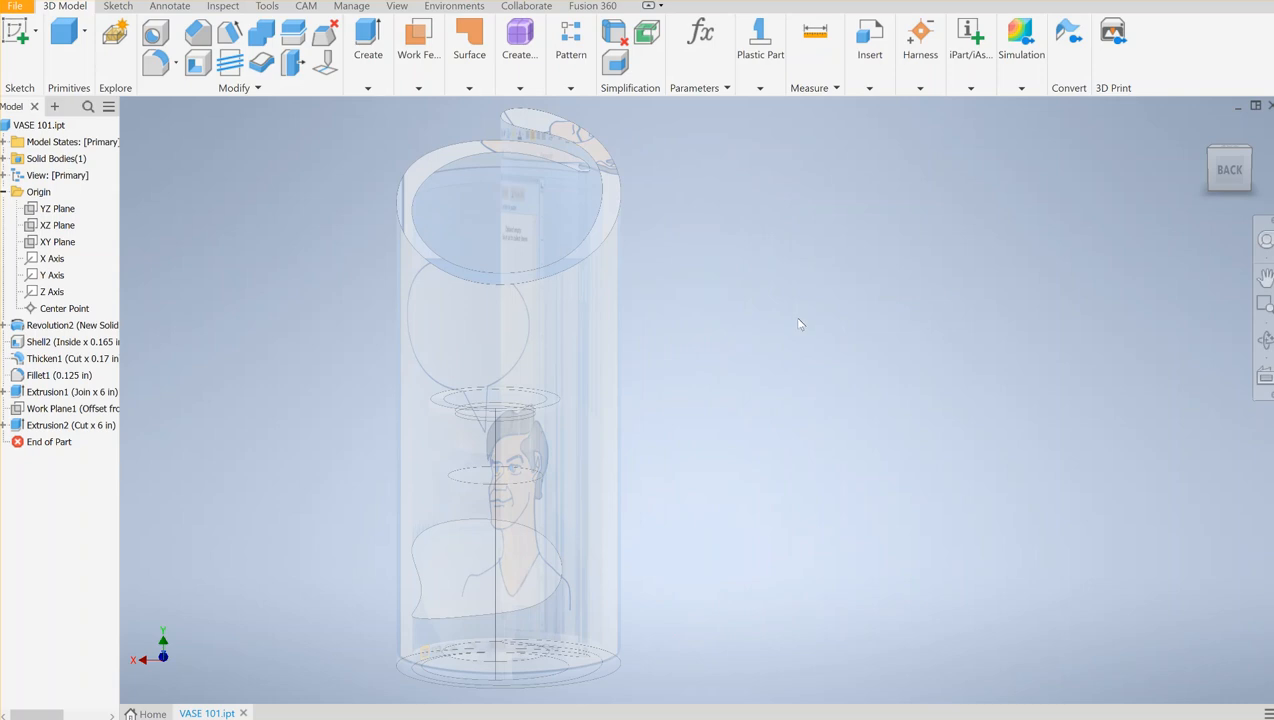
middle_click_drag(805, 324, 870, 297)
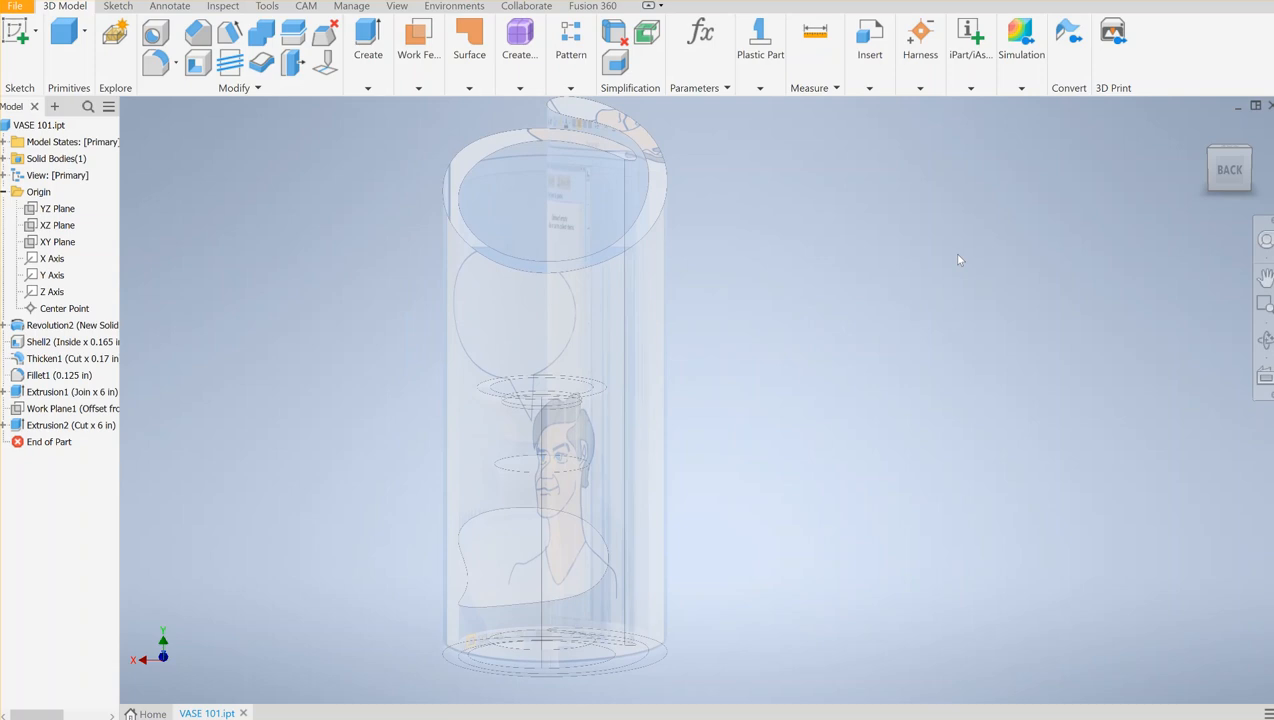
left_click_drag(1229, 174, 1167, 204)
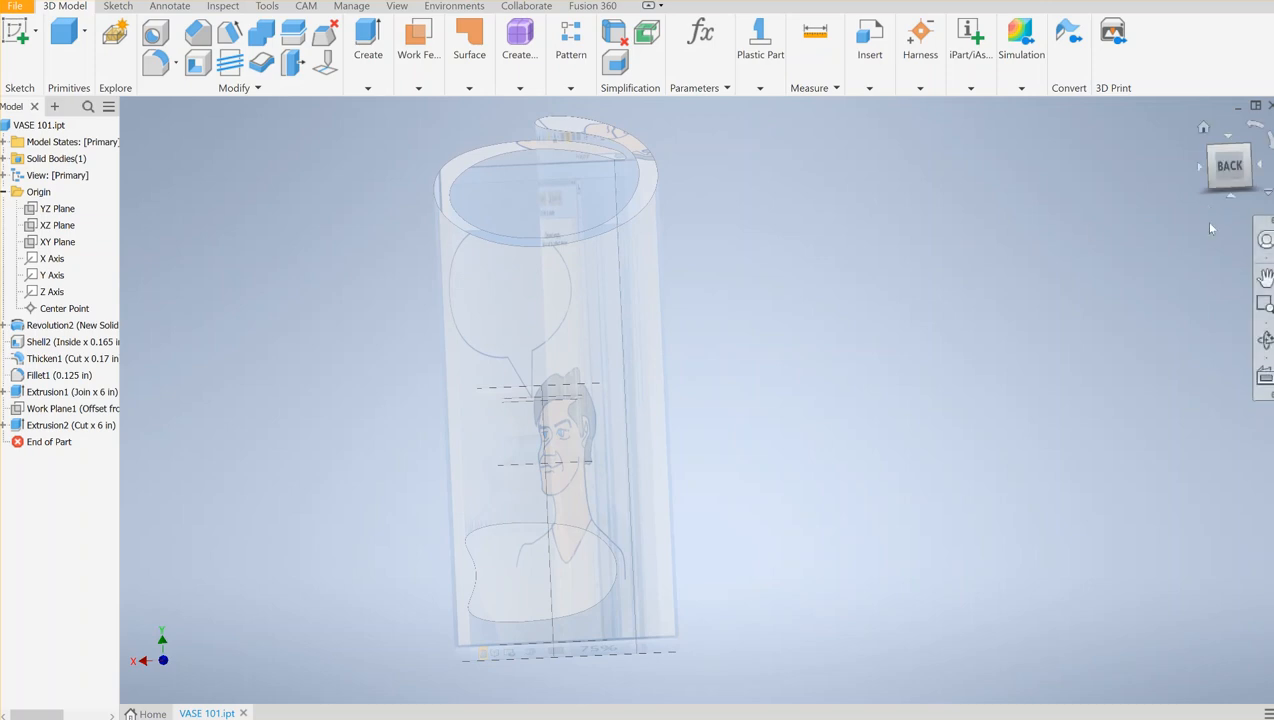
left_click(1230, 170)
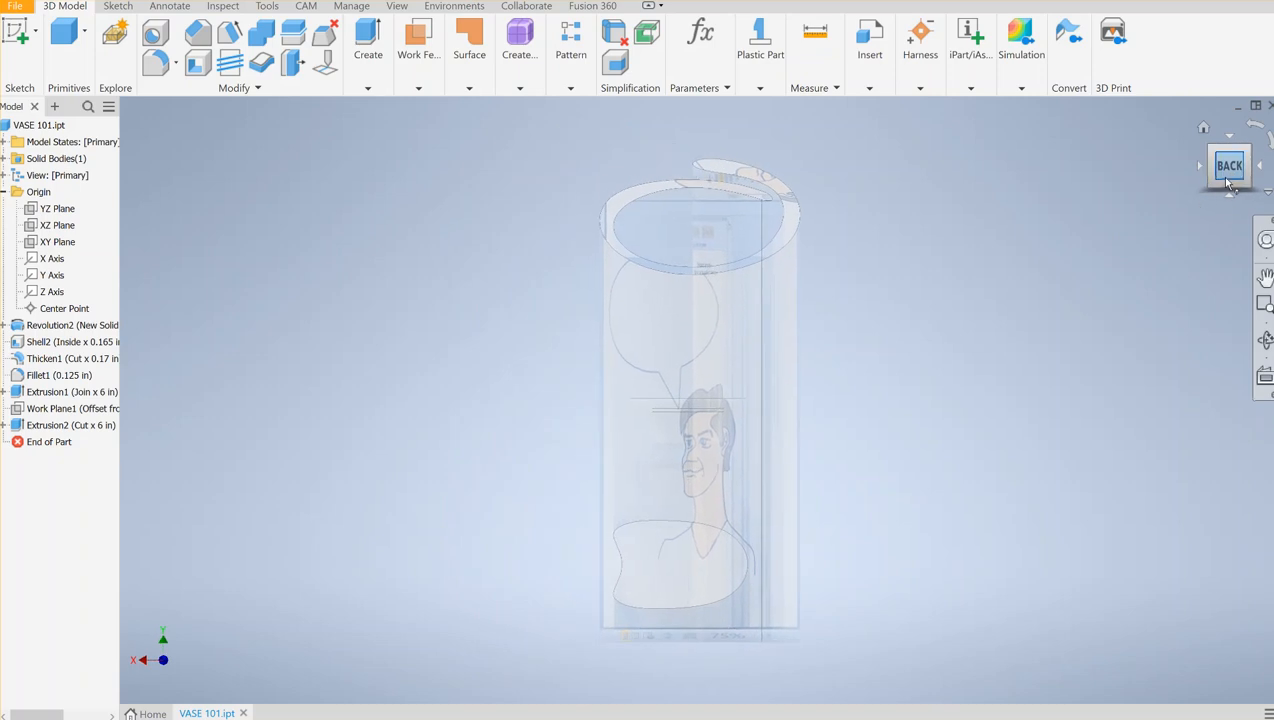
mouse_move(1228, 172)
left_mouse_down()
mouse_move(1204, 180)
mouse_move(1190, 236)
mouse_move(1203, 182)
mouse_move(1224, 178)
left_mouse_up()
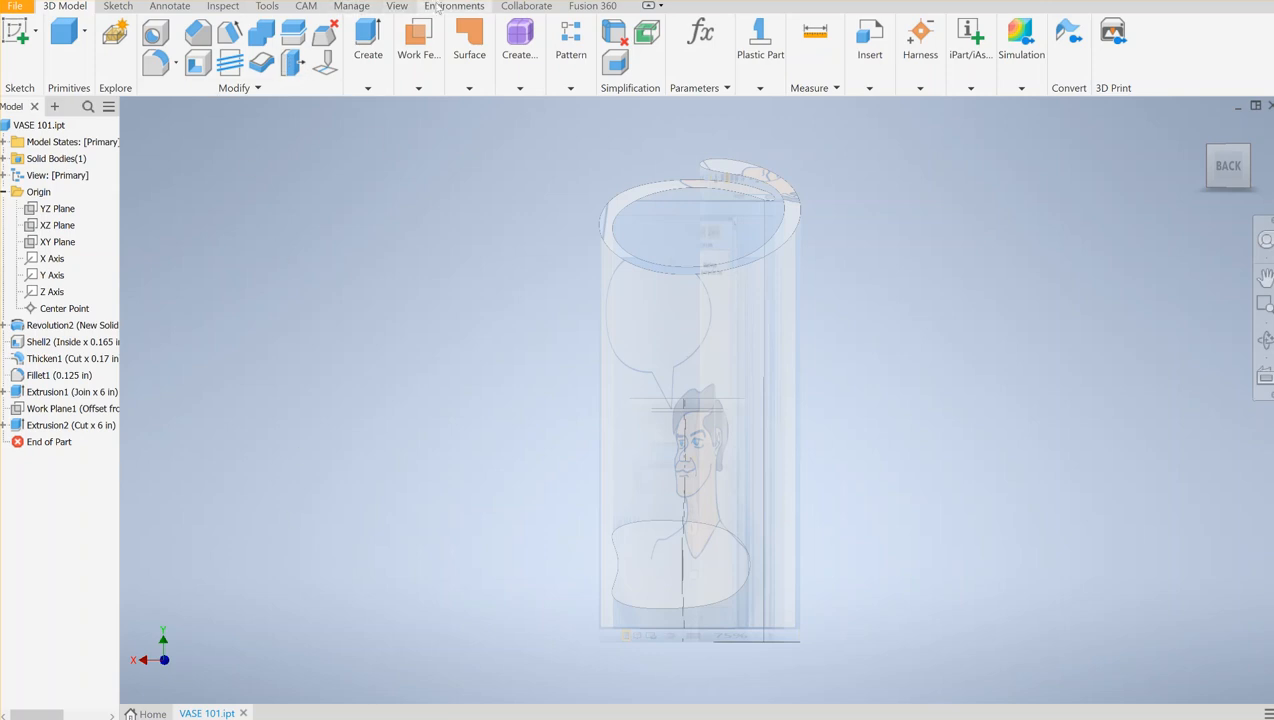
Turn on shadows, the ground plane and reflections for the model display, leaving the ground plane settings unchanged
left_click(397, 7)
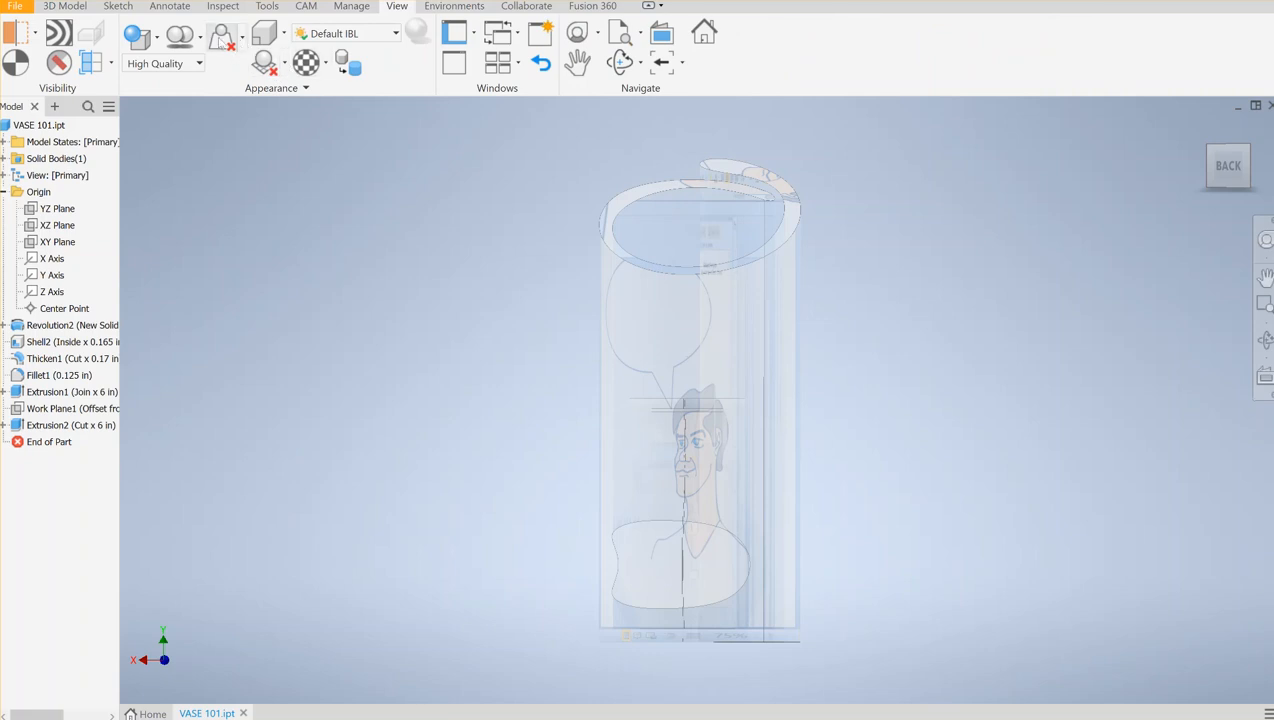
left_click(241, 37)
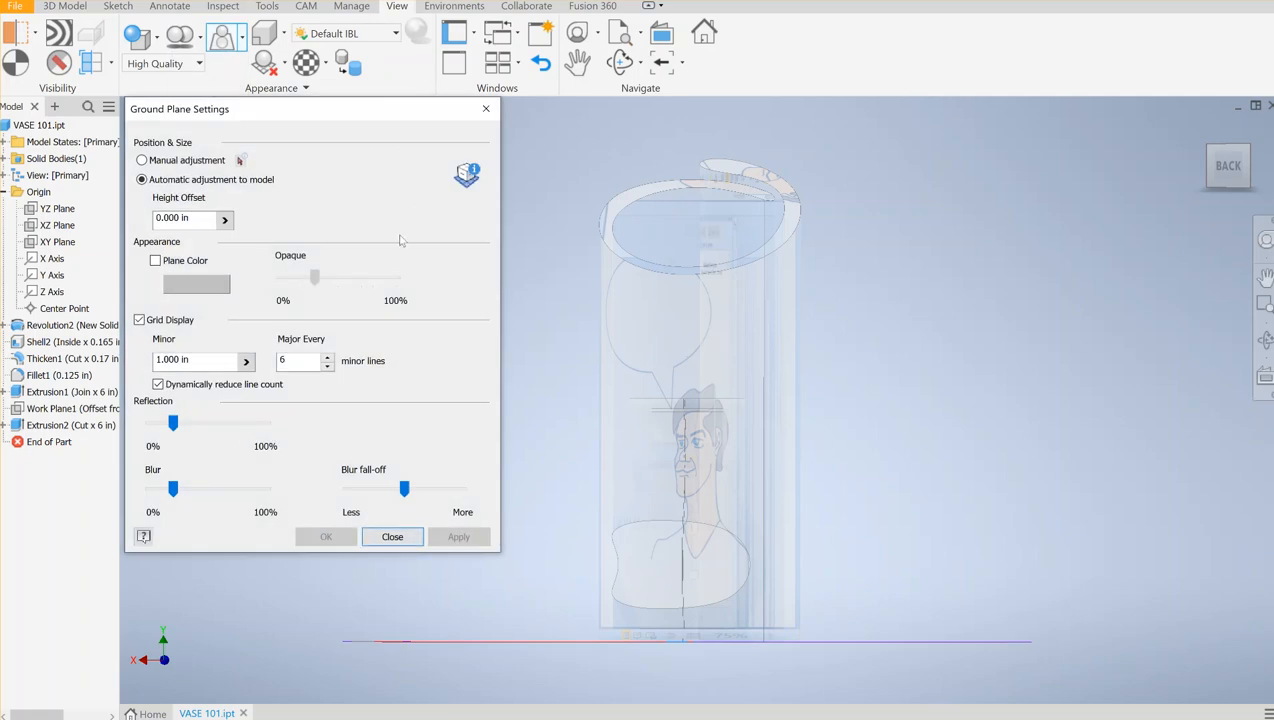
left_click(142, 161)
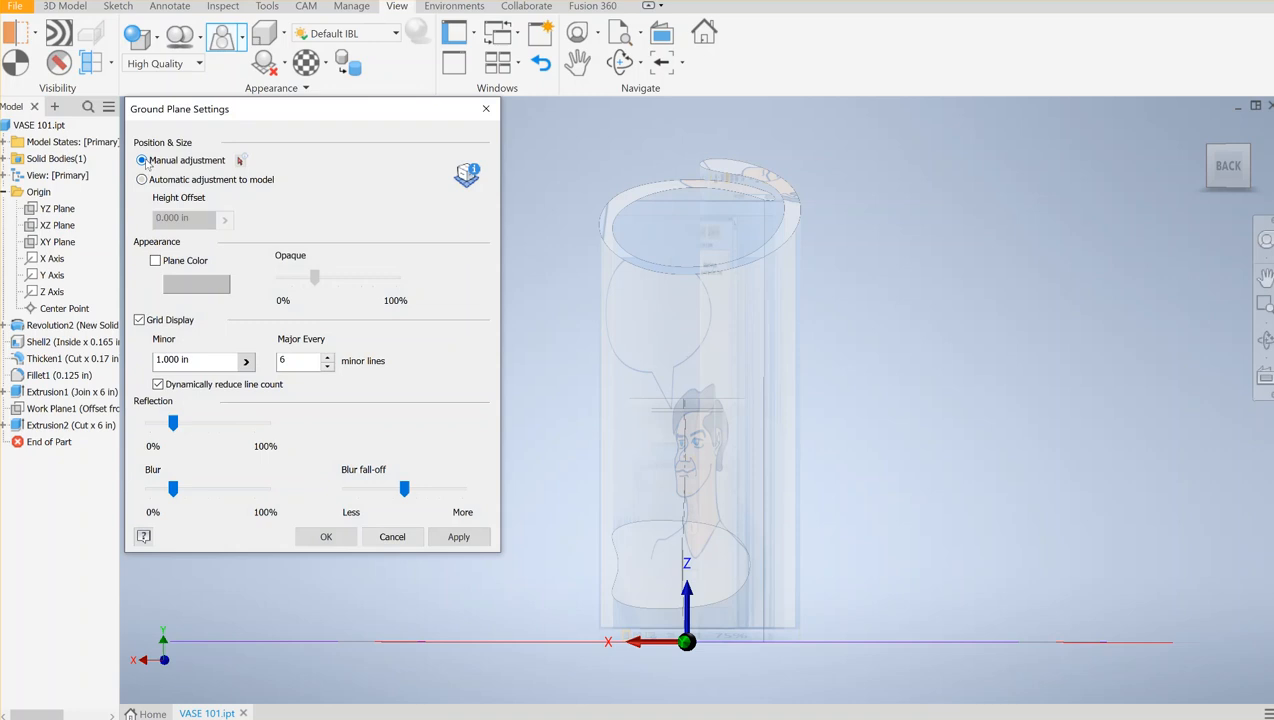
left_click(486, 108)
left_click(265, 63)
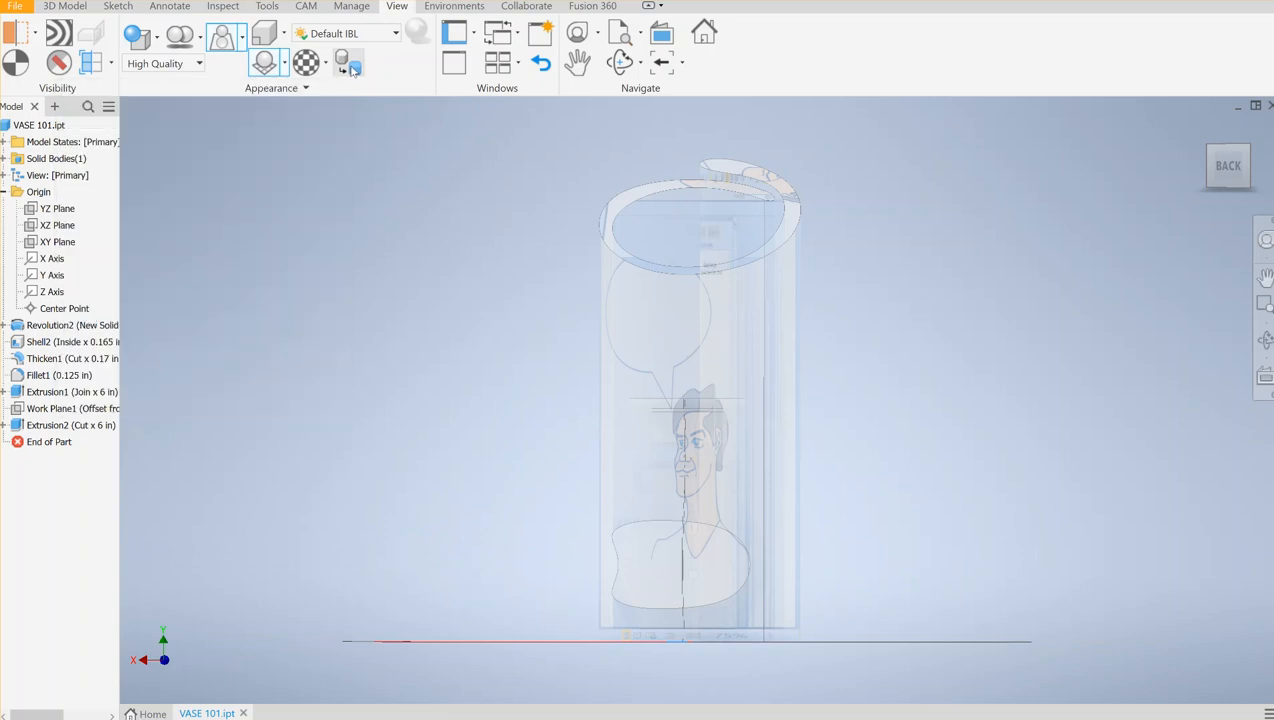
left_click(181, 38)
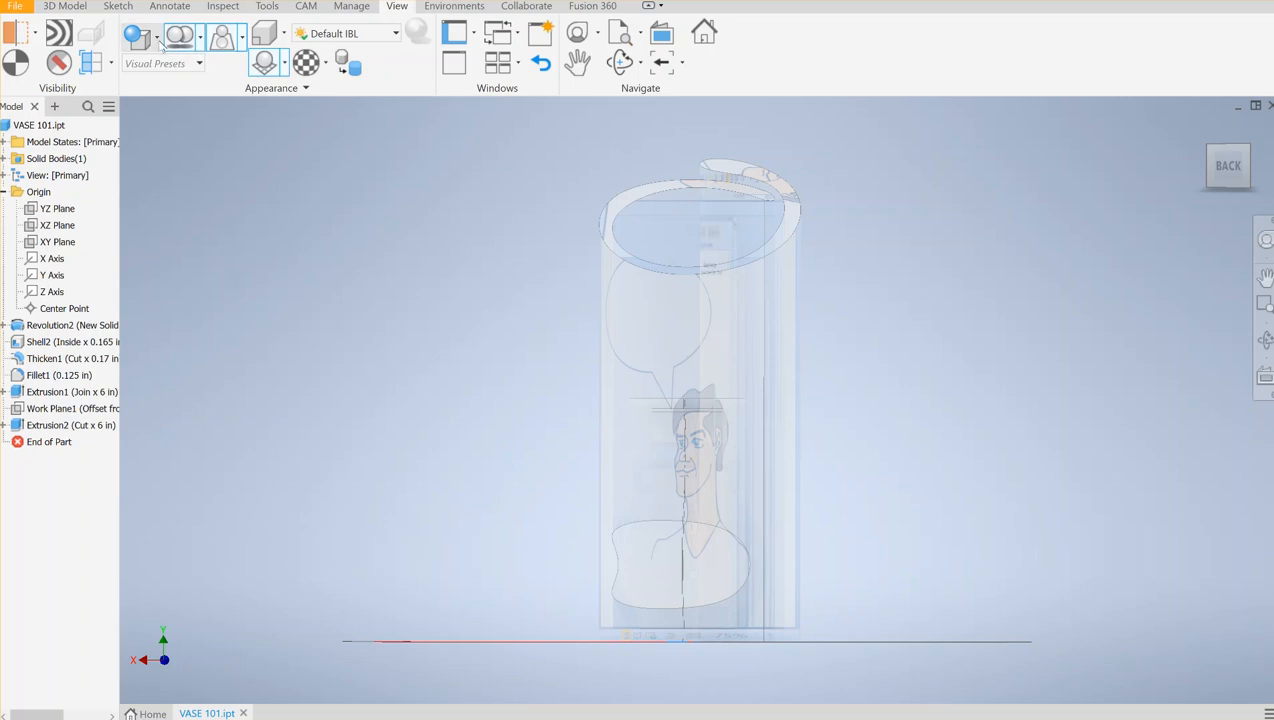
Switch the model's visual style to Realistic and view it from slightly above the ground plane
left_click(145, 44)
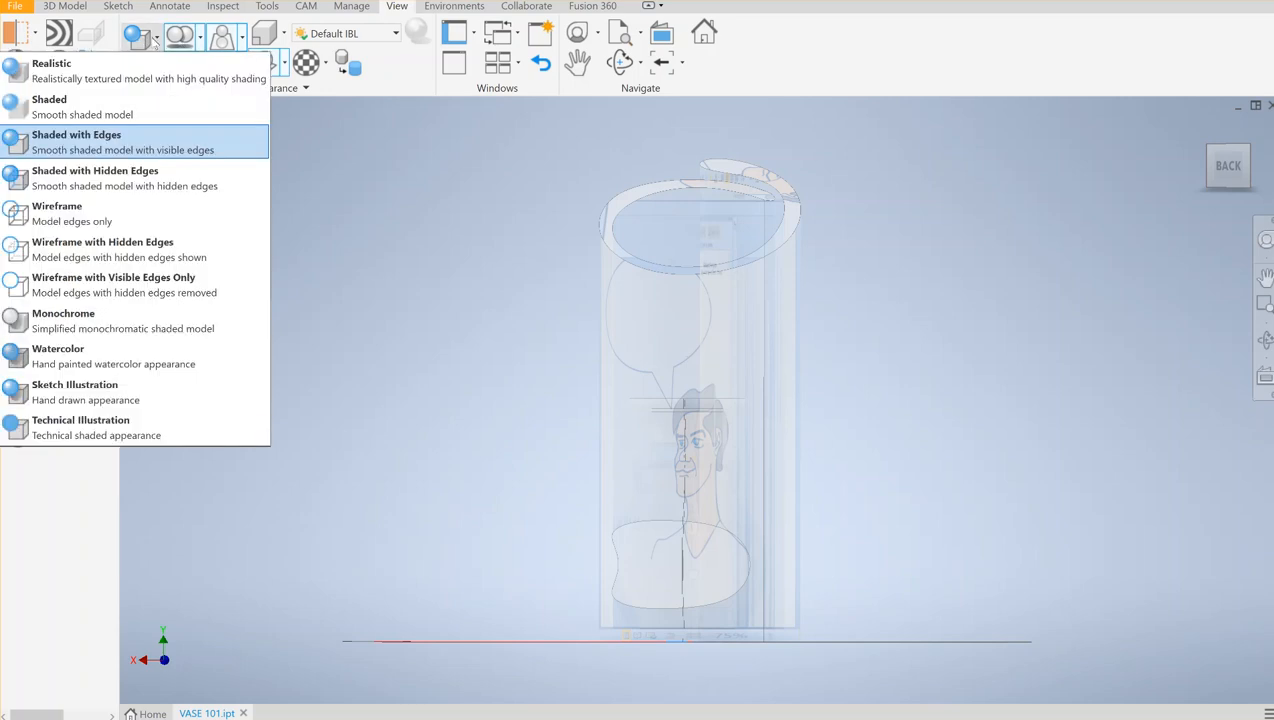
left_click(79, 83)
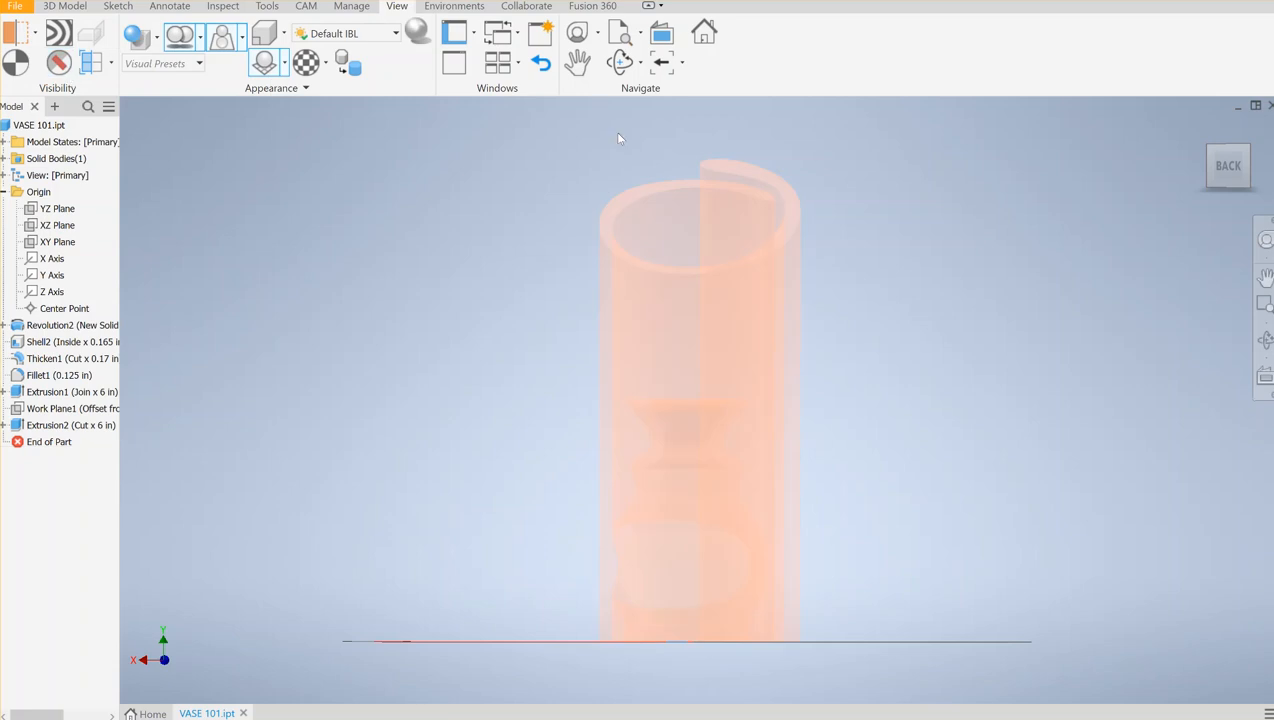
left_click_drag(1226, 168, 1197, 183)
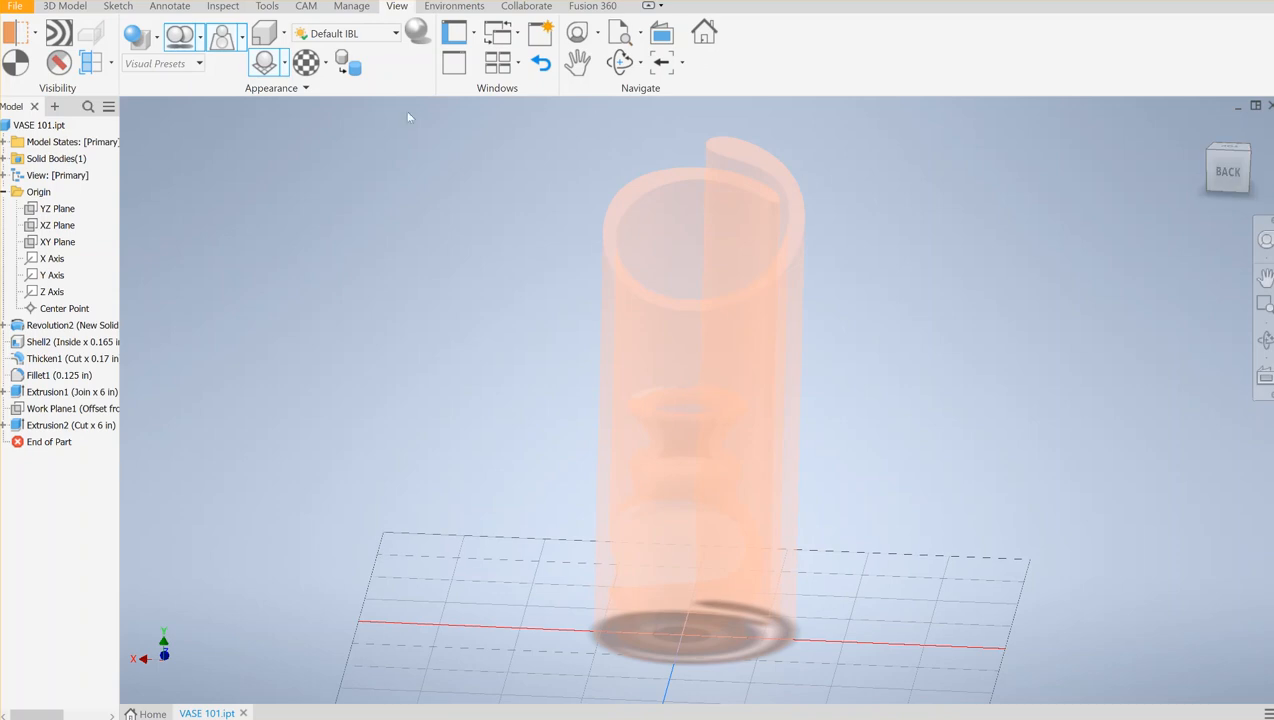
Switch the model view's projection to Perspective and tilt the view slightly toward the back side
left_click(202, 36)
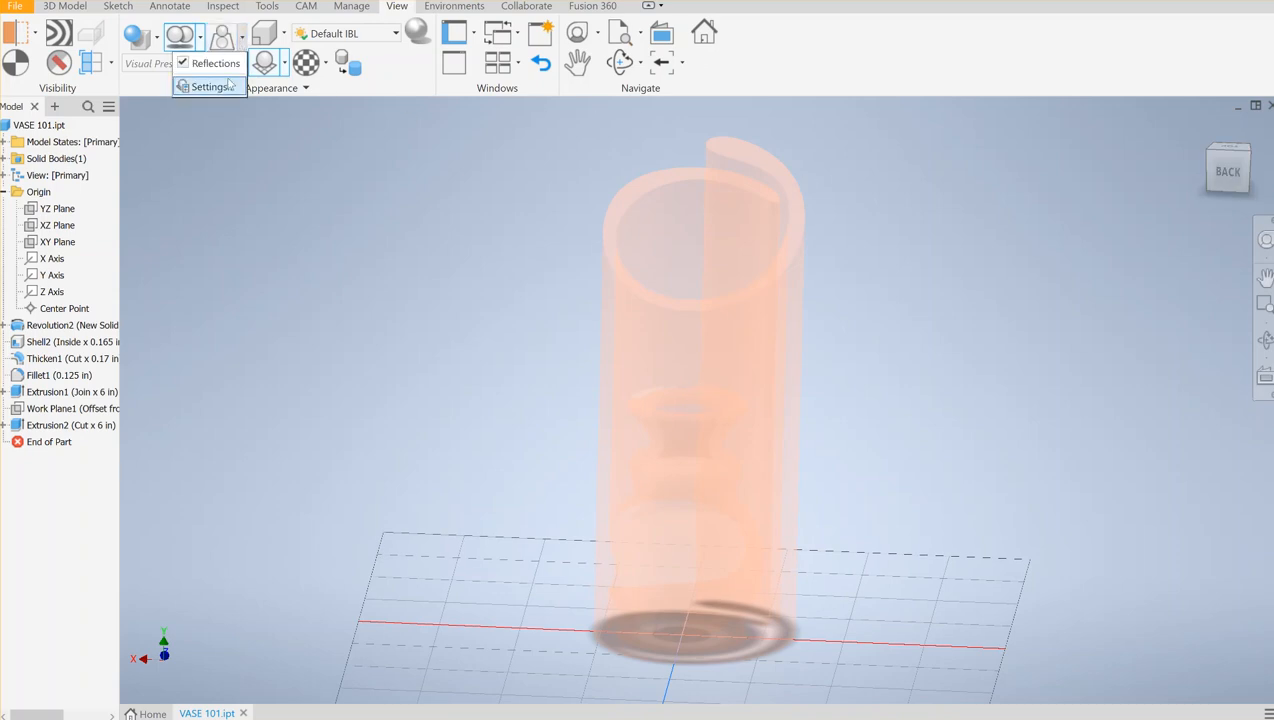
left_click(284, 35)
left_click(284, 35)
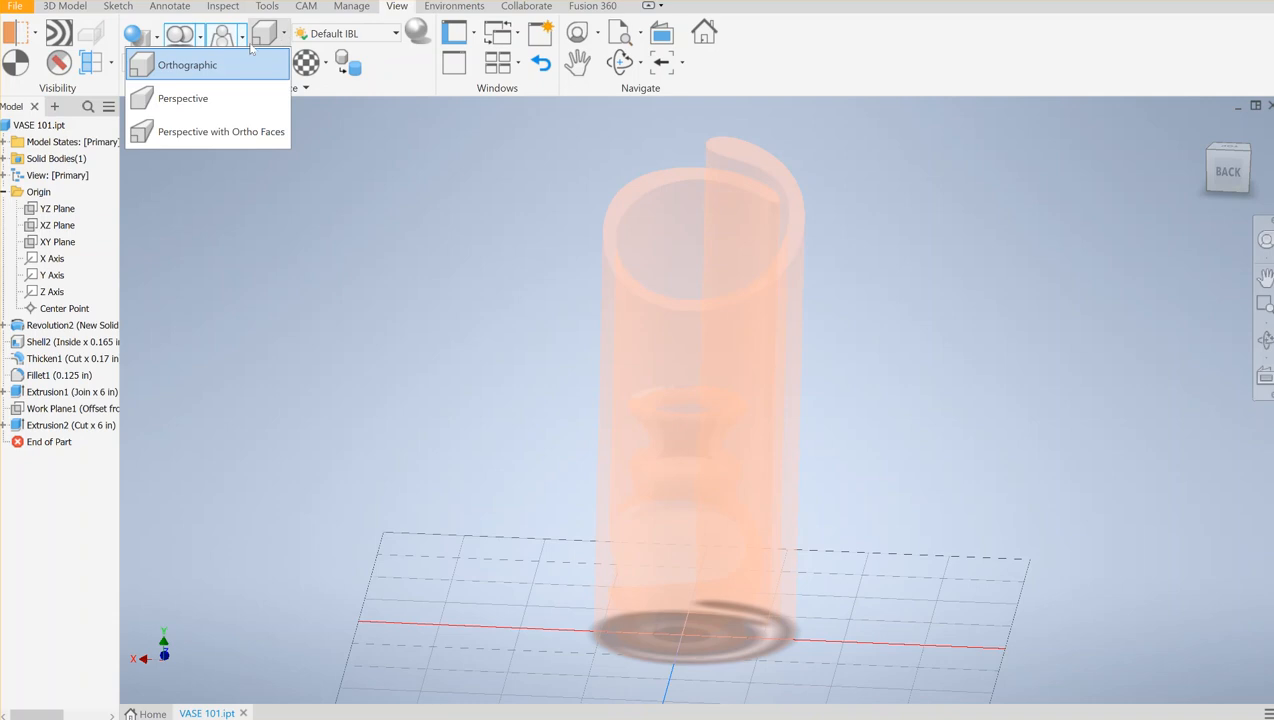
left_click(170, 99)
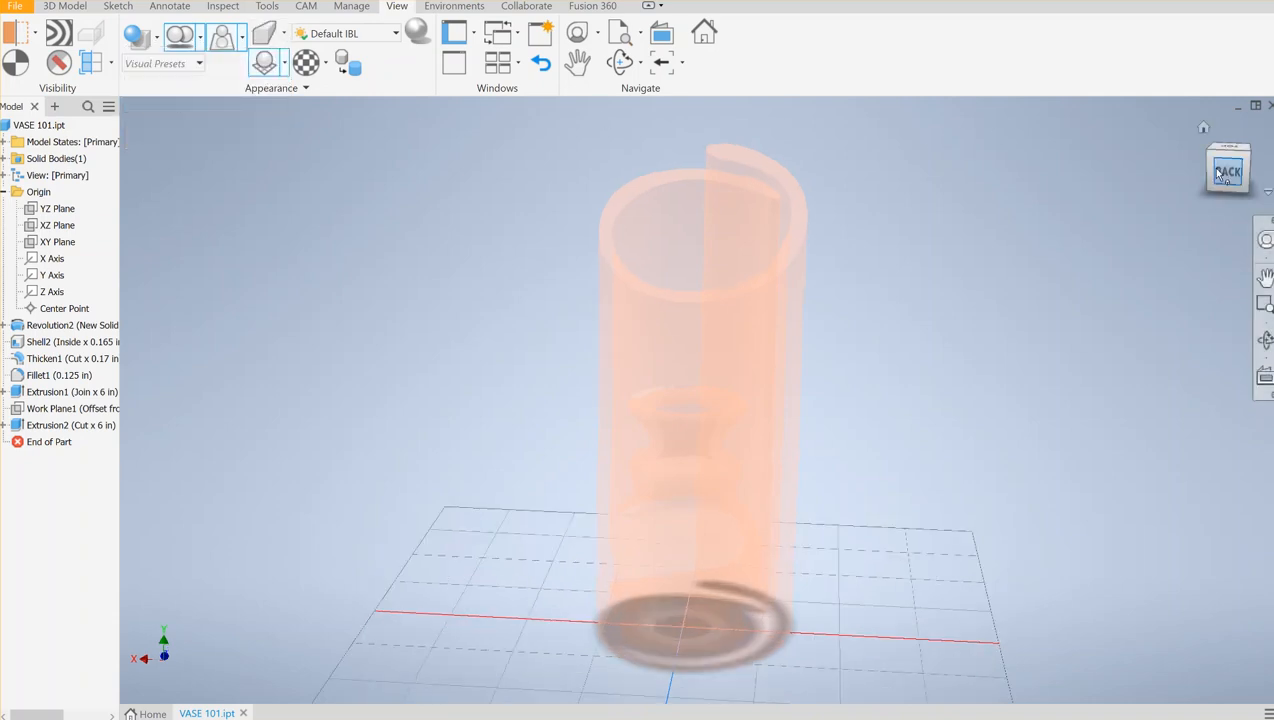
mouse_move(1225, 166)
left_mouse_down()
mouse_move(1207, 137)
mouse_move(1213, 164)
left_mouse_up()
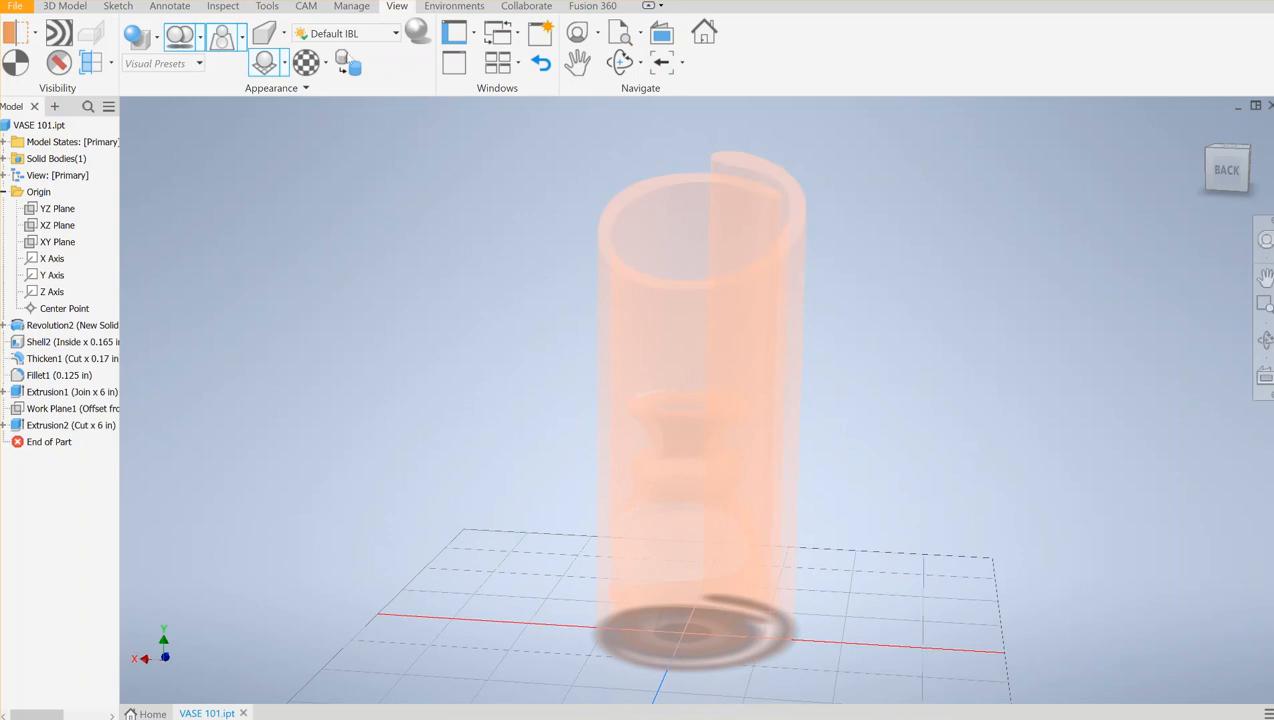
left_click(285, 66)
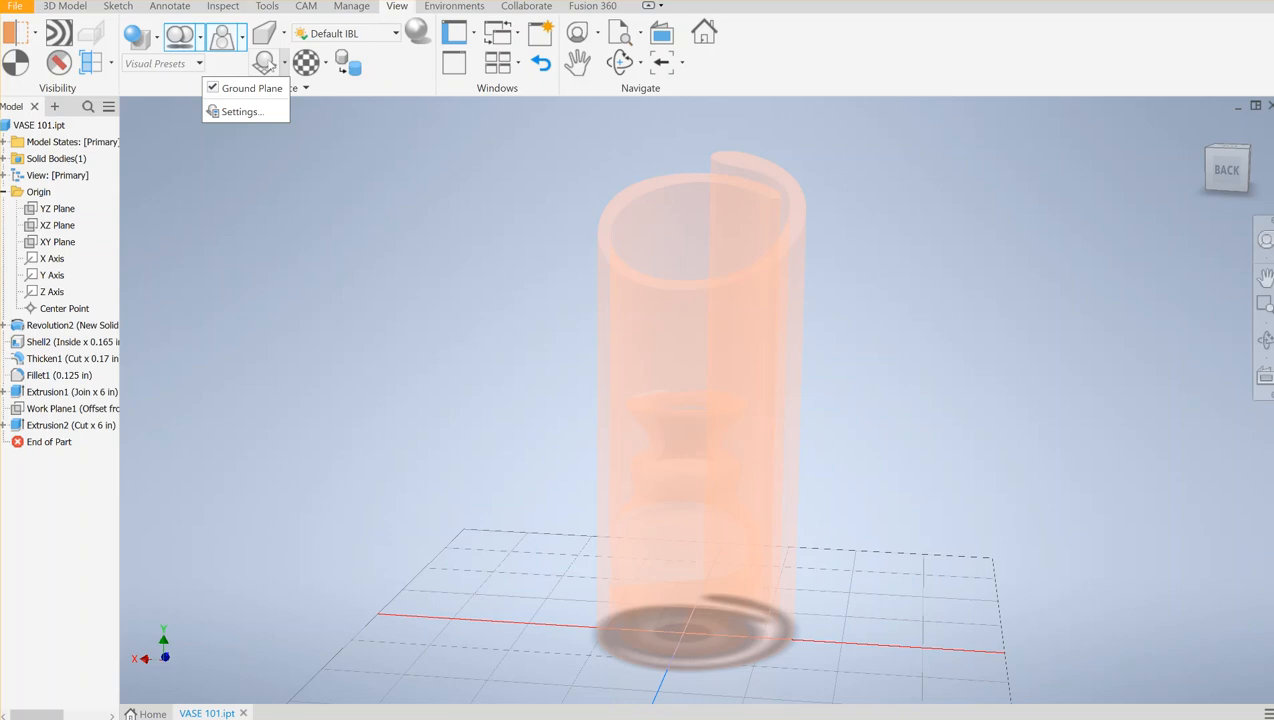
left_click(344, 70)
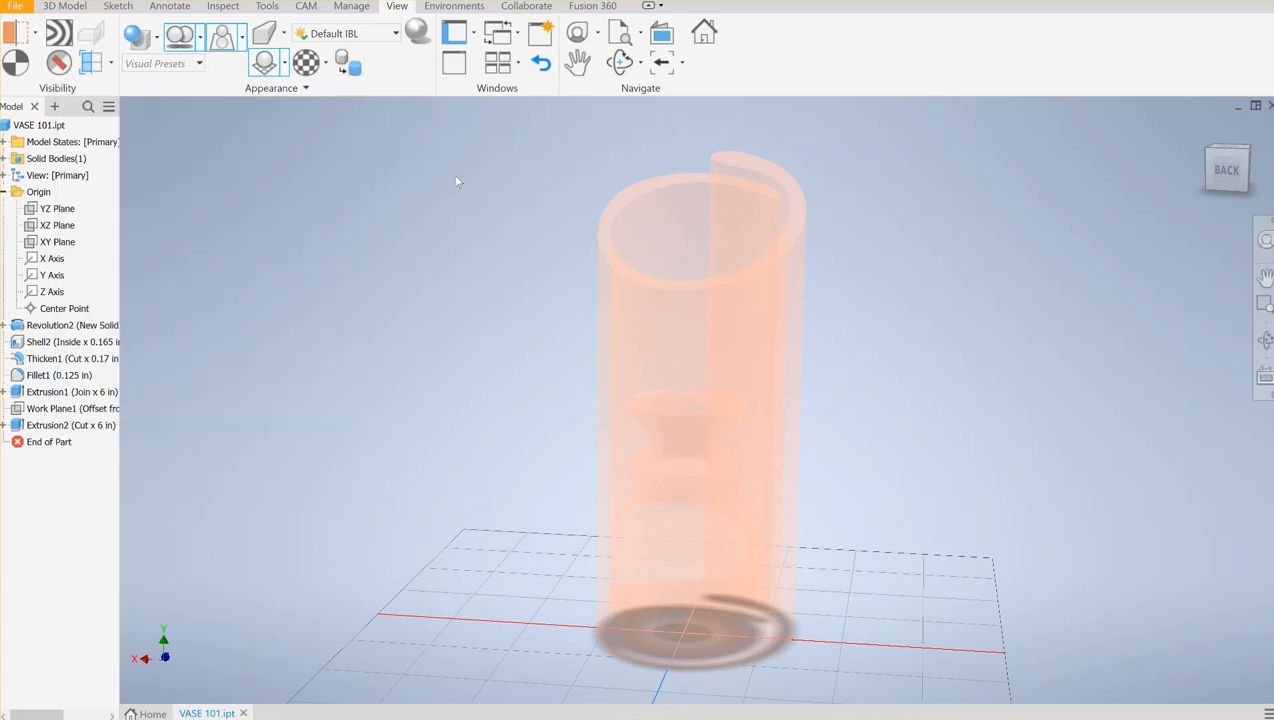
left_click(156, 40)
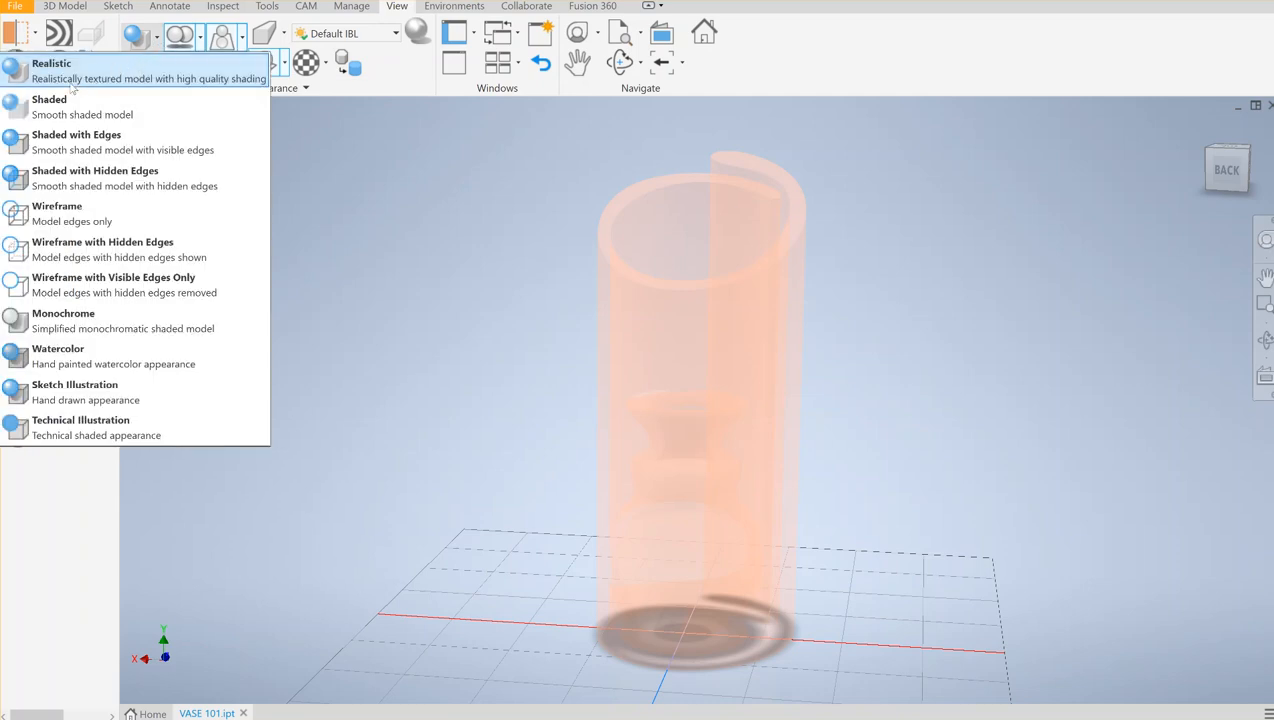
left_click(332, 204)
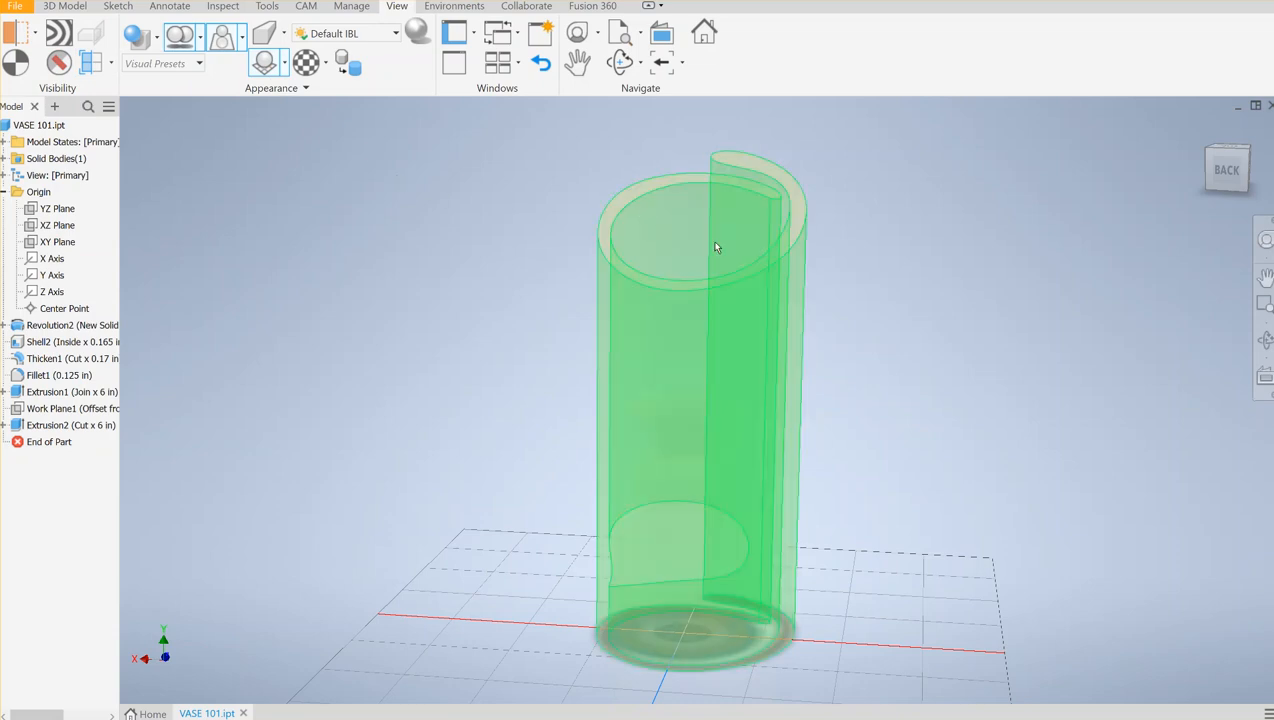
middle_click_drag(890, 259, 822, 254)
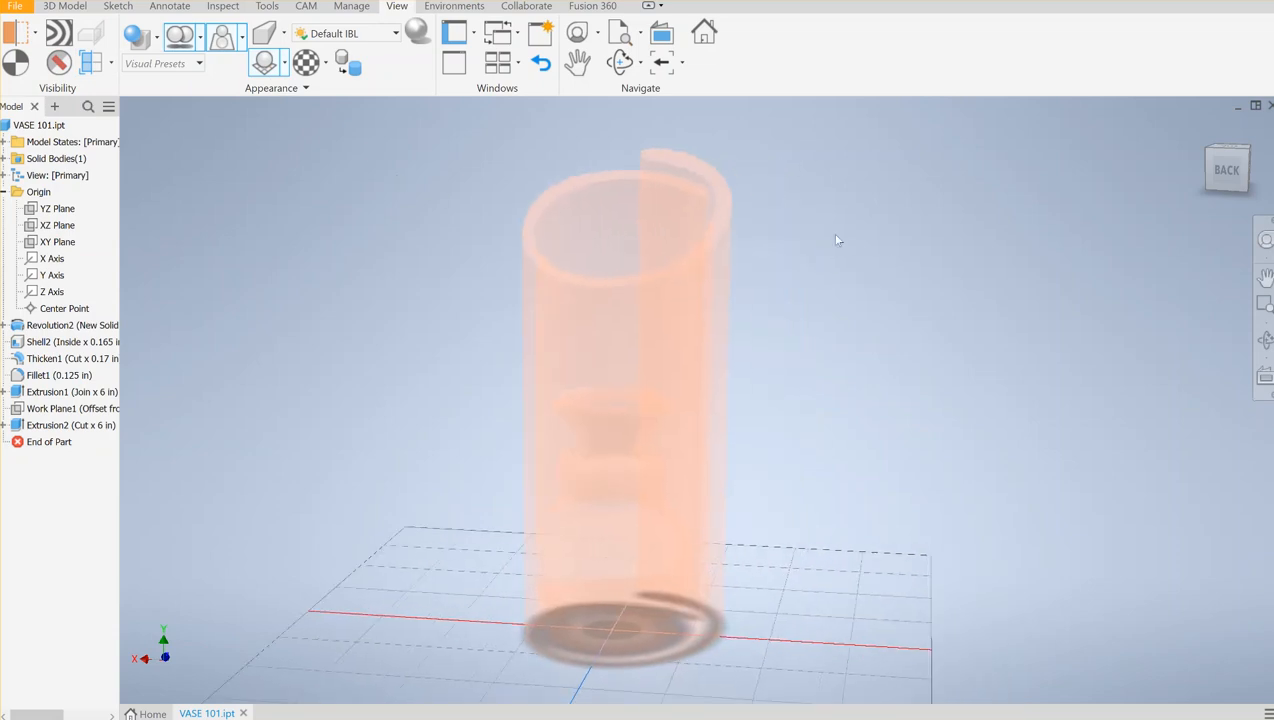